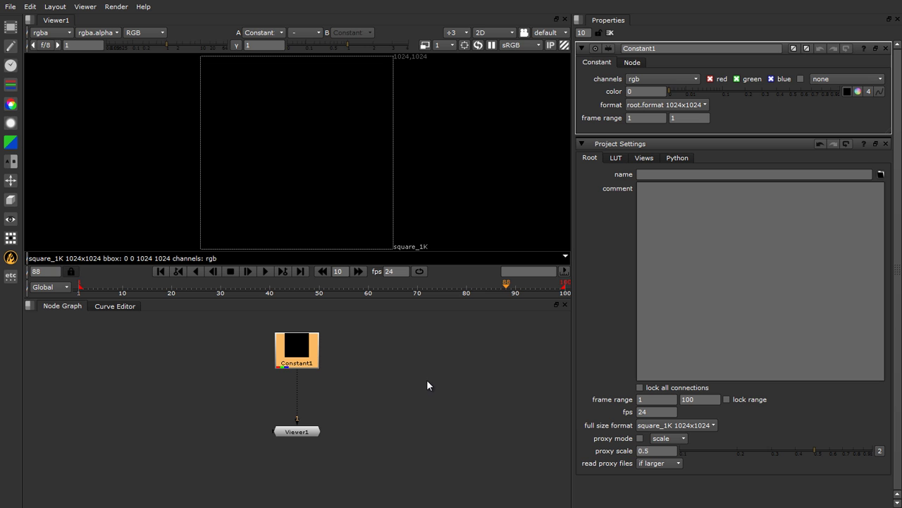
Keep Constant1 on rgb and colour it light sky blue: red 0.16, green about 0.62, blue 1
{"action": "left_click", "coordinate": [657, 76]}
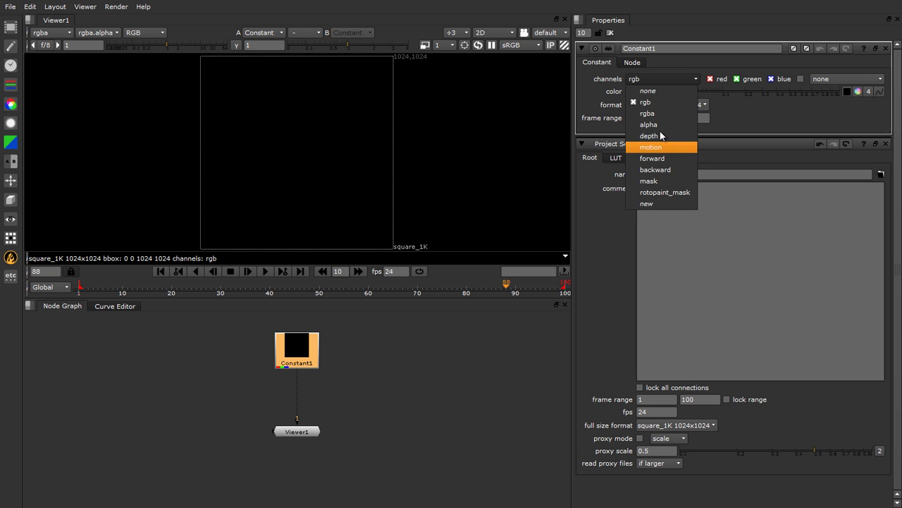
{"action": "left_click", "coordinate": [661, 101]}
{"action": "left_click", "coordinate": [858, 92]}
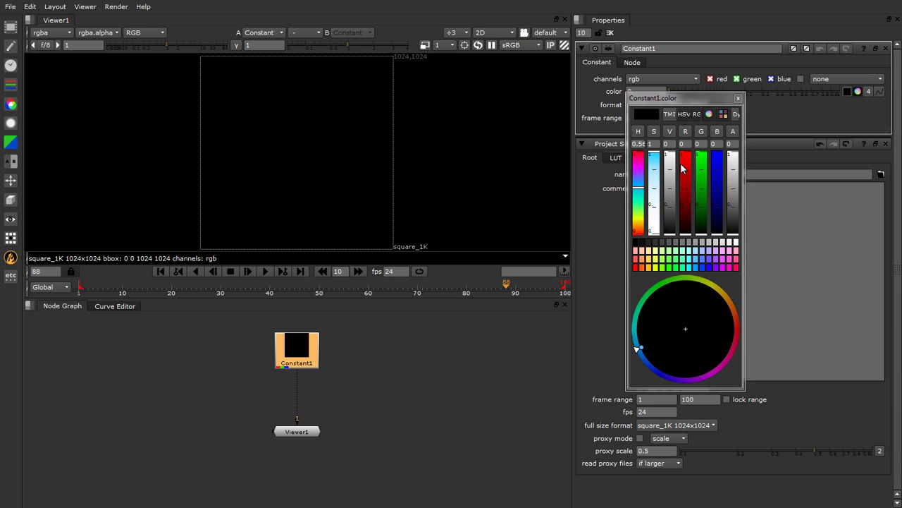
{"action": "left_click", "coordinate": [695, 267]}
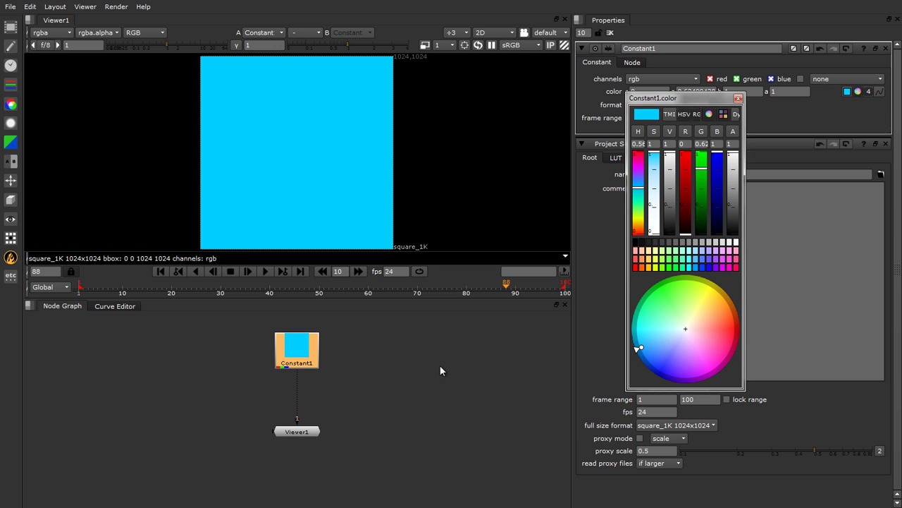
{"action": "left_click", "coordinate": [683, 211]}
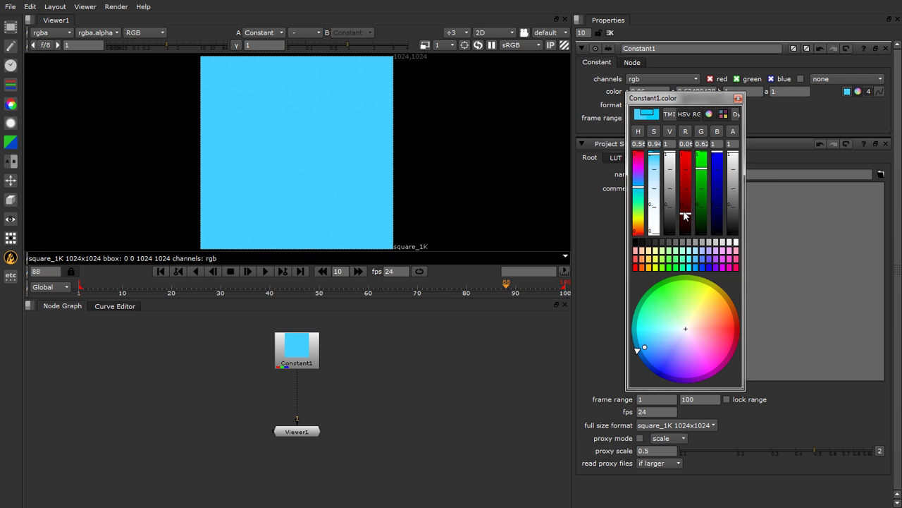
{"action": "left_click", "coordinate": [689, 203]}
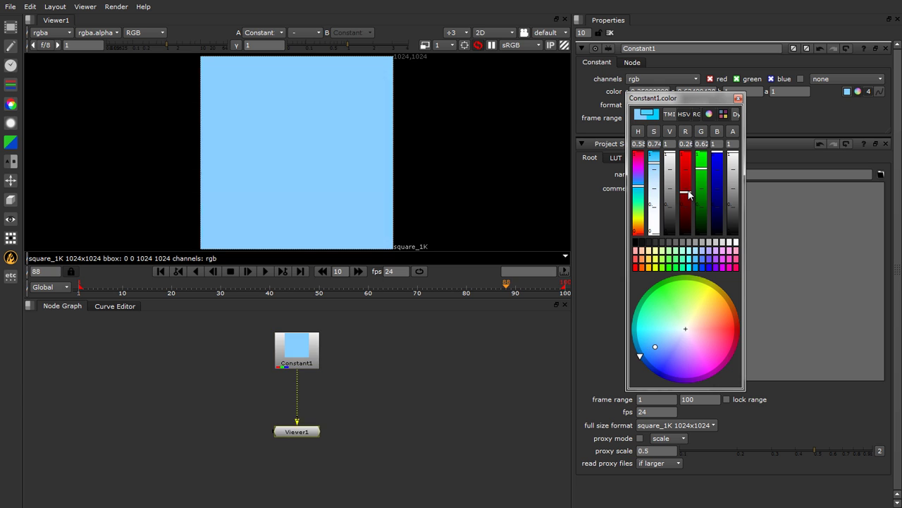
{"action": "left_click", "coordinate": [738, 98]}
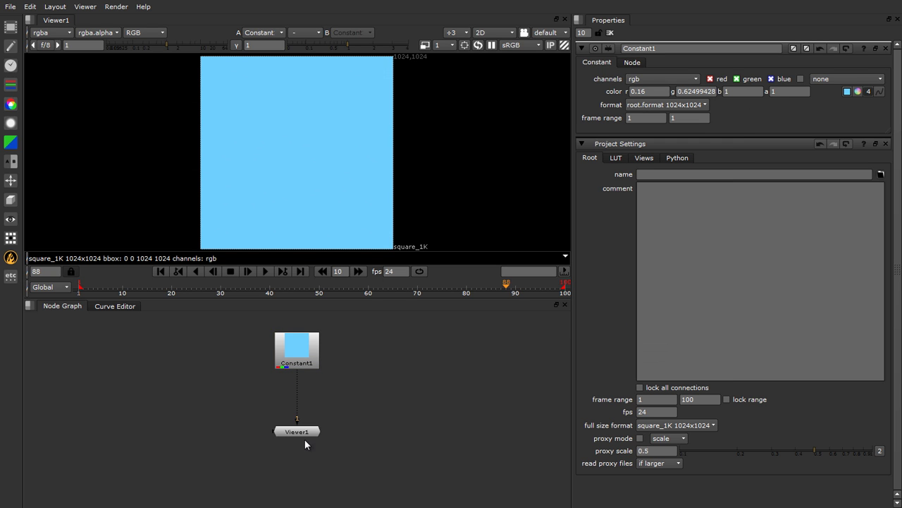
{"action": "left_click", "coordinate": [299, 363]}
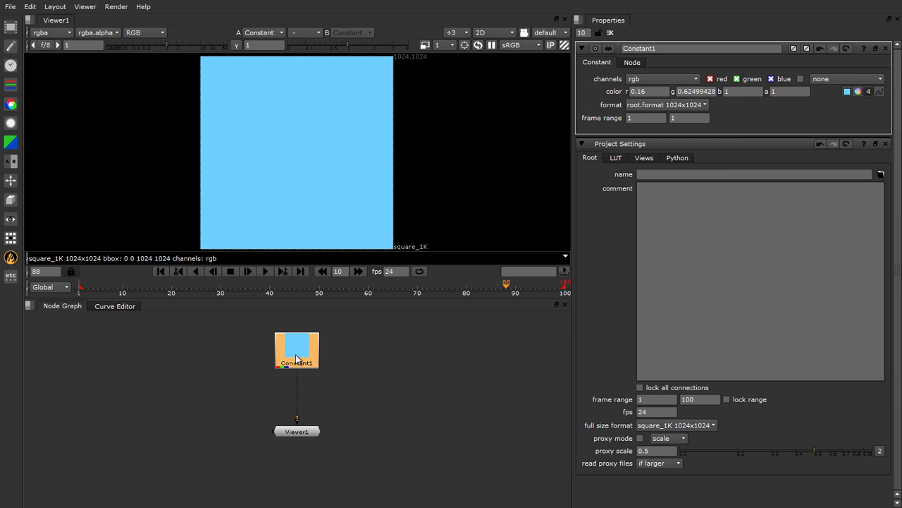
{"action": "left_click", "coordinate": [400, 348]}
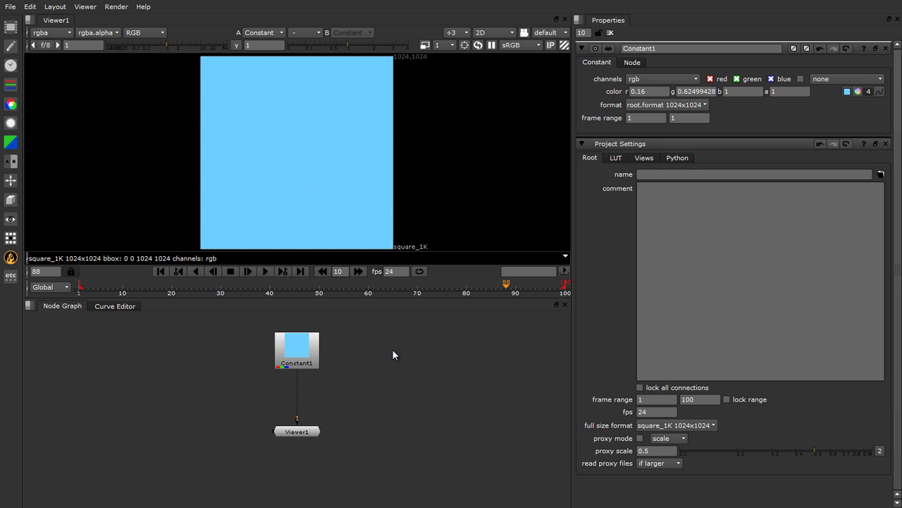
Add a second constant, Constant2, with its channels set to alpha only
{"action": "key", "text": "Tab"}
{"action": "key", "text": "Return"}
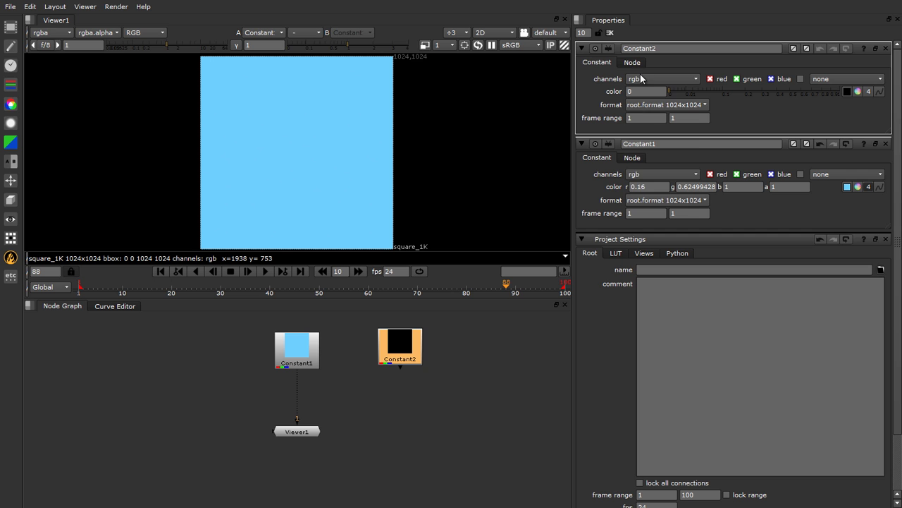
{"action": "left_click", "coordinate": [641, 78]}
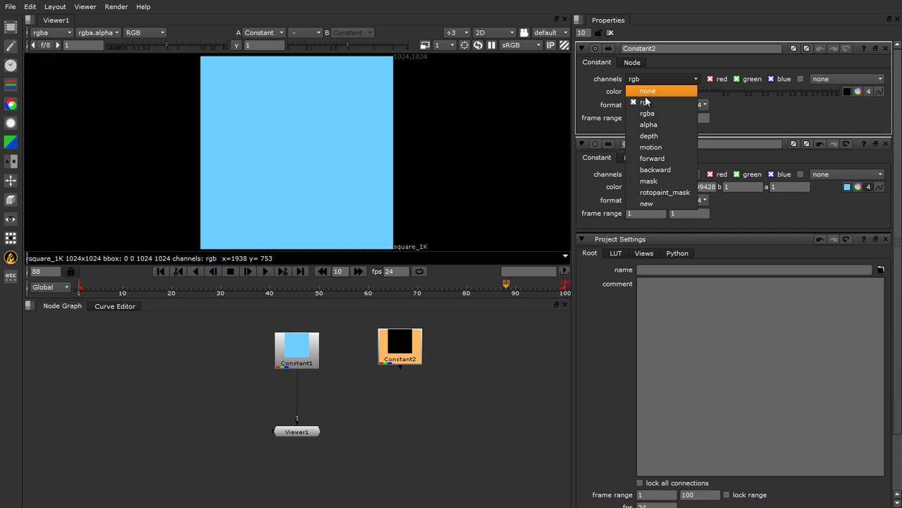
{"action": "left_click", "coordinate": [652, 124]}
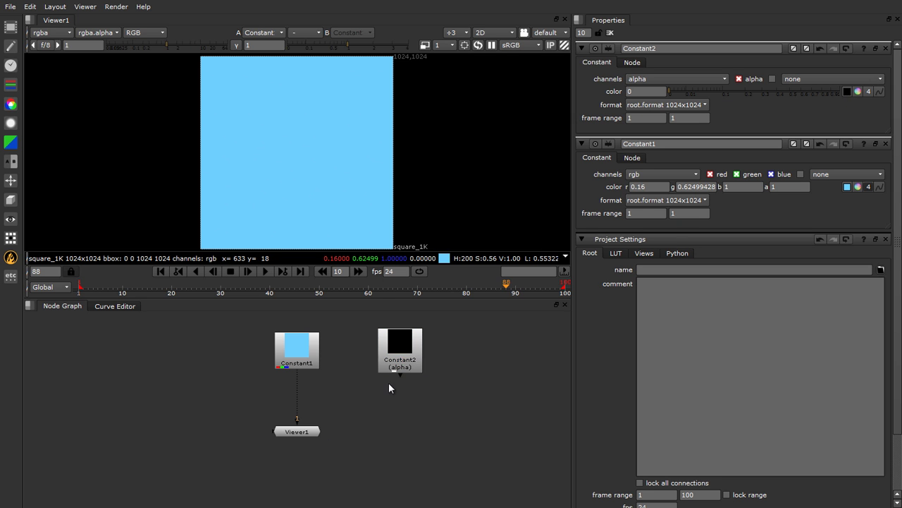
{"action": "left_click_drag", "start_coordinate": [406, 354], "coordinate": [395, 354]}
Add Radial1 beneath Constant2 and show it in Viewer1
{"action": "type", "text": "nstant"}
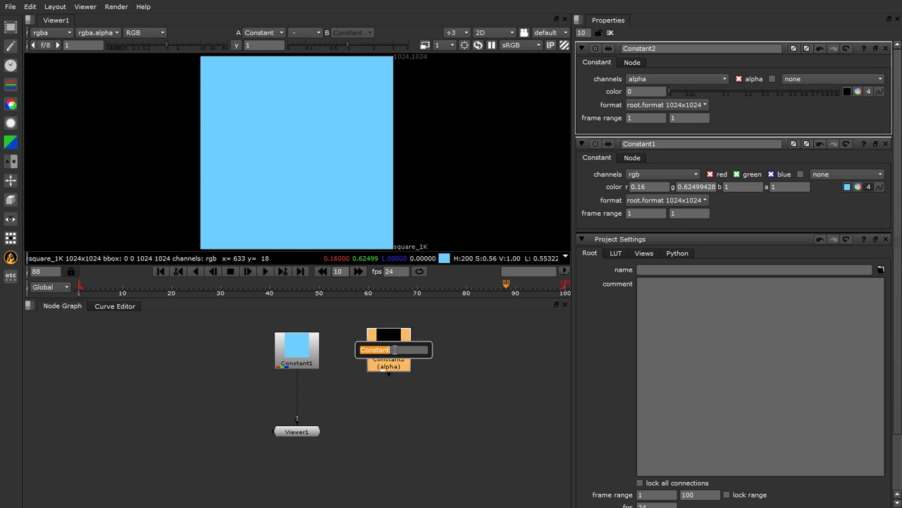
{"action": "type", "text": "r"}
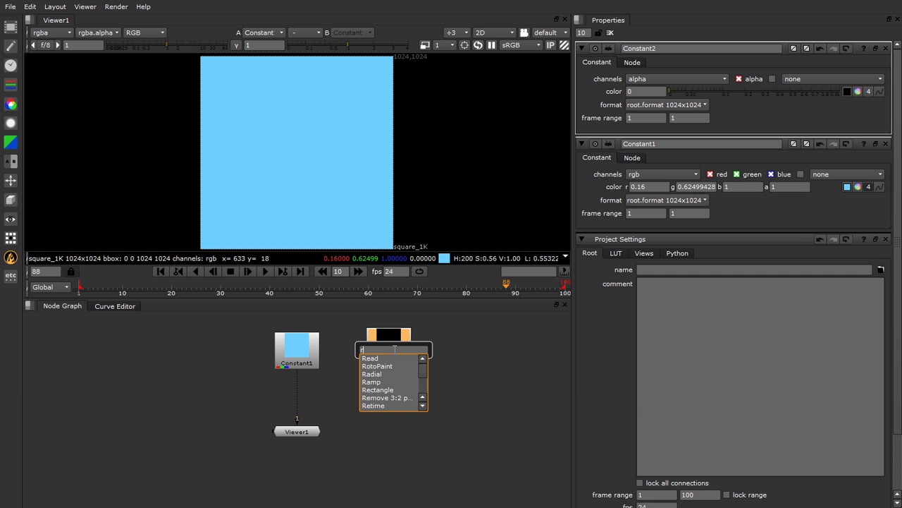
{"action": "type", "text": "a"}
{"action": "key", "text": "Return"}
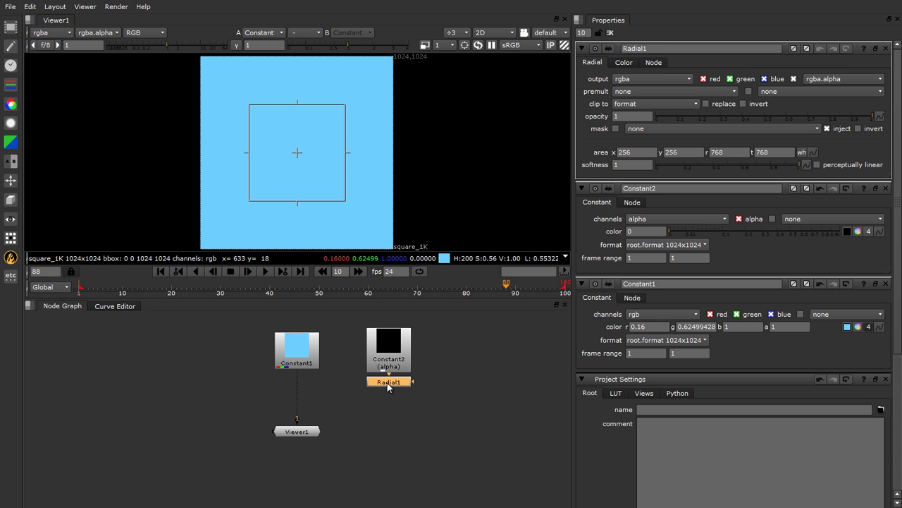
{"action": "key", "text": "1"}
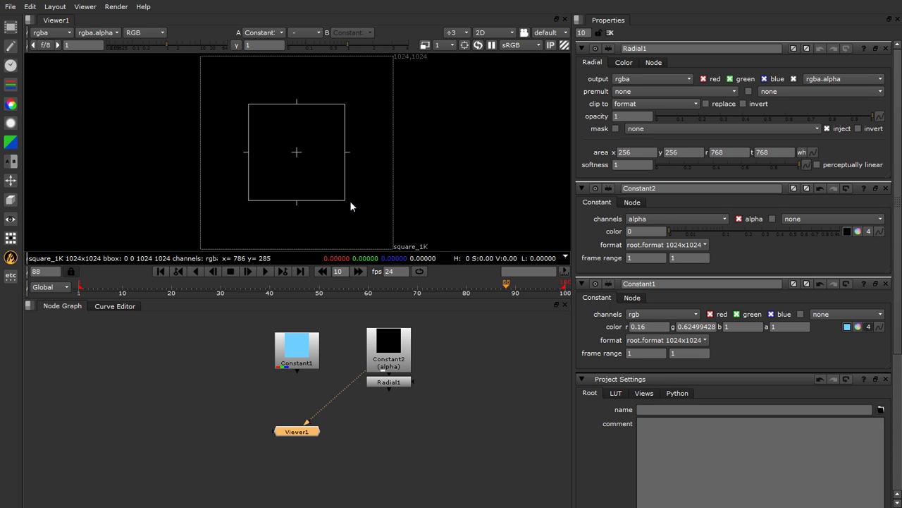
View Radial1 and enlarge its box to nearly fill the 1024x1024 frame
{"action": "left_click", "coordinate": [392, 382]}
{"action": "key", "text": "1"}
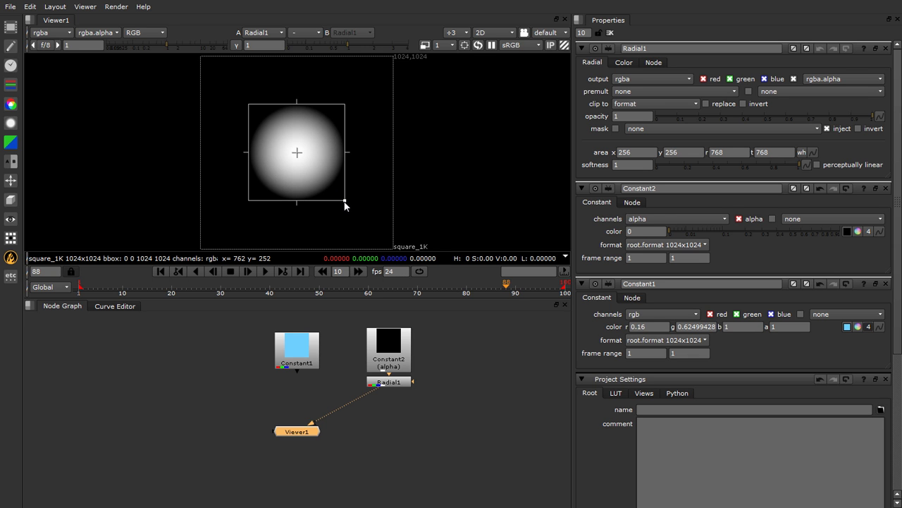
{"action": "left_click_drag", "start_coordinate": [345, 201], "coordinate": [397, 255]}
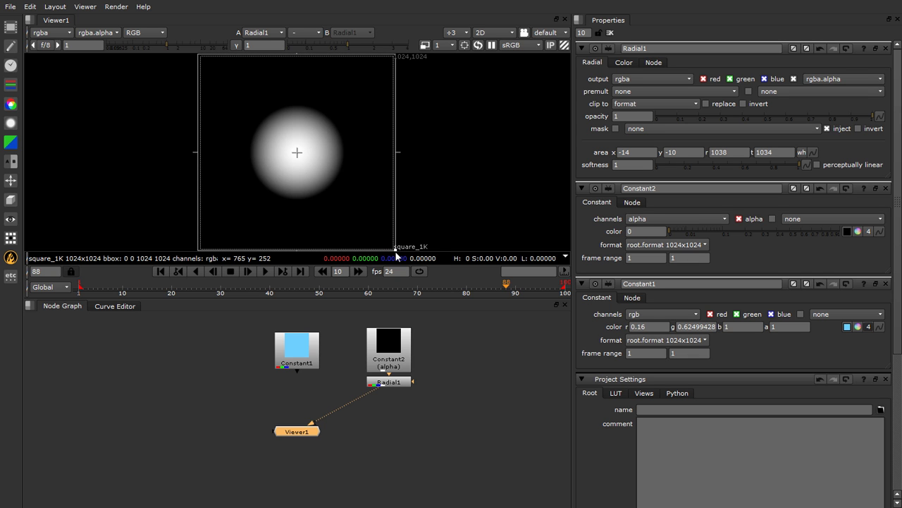
Recentre the node graph, fit all nodes, and move Viewer1 to the lower right
{"action": "left_click", "coordinate": [297, 349]}
{"action": "scroll", "coordinate": [388, 373], "scroll_direction": "up", "scroll_amount": 3}
{"action": "middle_click_drag", "start_coordinate": [406, 364], "coordinate": [464, 431]}
{"action": "left_click", "coordinate": [372, 456]}
{"action": "left_click", "coordinate": [380, 483]}
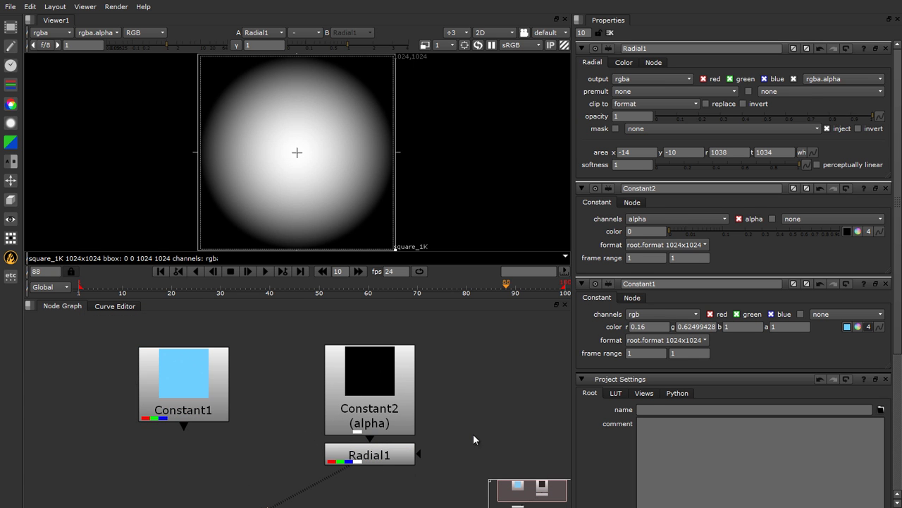
{"action": "key", "text": "f"}
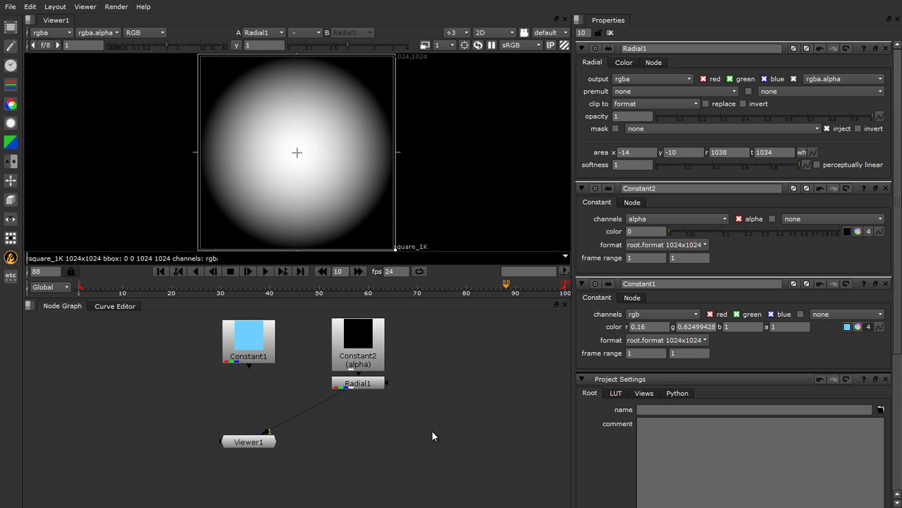
{"action": "left_click_drag", "start_coordinate": [268, 441], "coordinate": [540, 478]}
{"action": "left_click", "coordinate": [382, 462]}
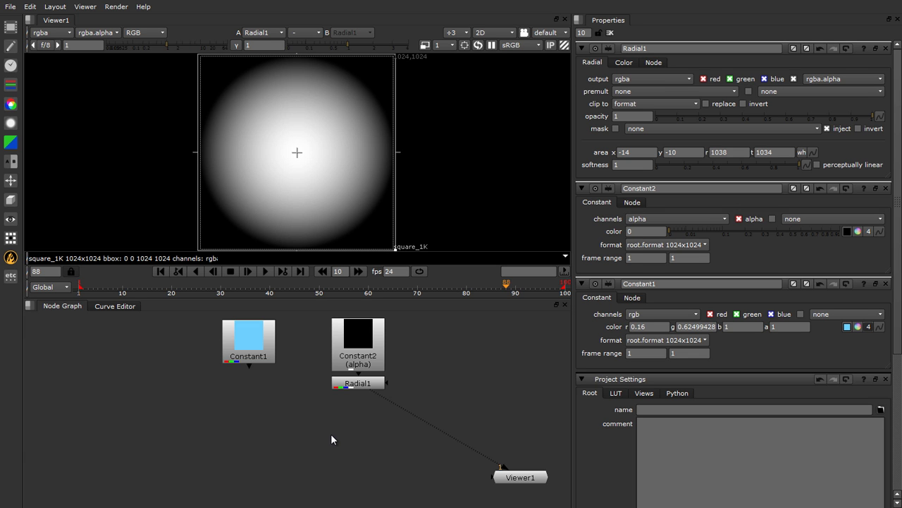
Add Merge1 below Constant1 and Radial1, with Radial1 wired into its B input
{"action": "key", "text": "m"}
{"action": "left_click_drag", "start_coordinate": [274, 431], "coordinate": [248, 349]}
{"action": "left_click_drag", "start_coordinate": [283, 453], "coordinate": [360, 388]}
{"action": "left_click_drag", "start_coordinate": [338, 462], "coordinate": [313, 464]}
View Merge1 and change its operation from over to multiply, giving a soft blue disc
{"action": "key", "text": "1"}
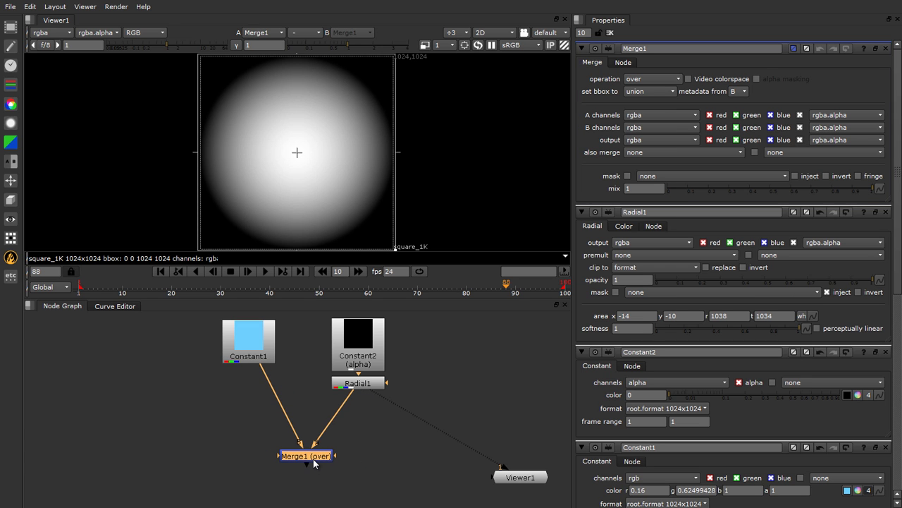
{"action": "left_click", "coordinate": [313, 458]}
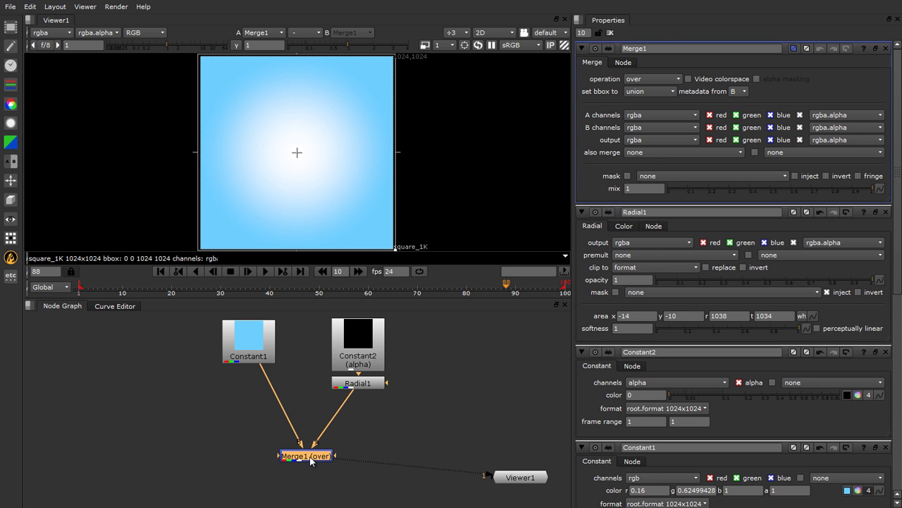
{"action": "left_click", "coordinate": [650, 79]}
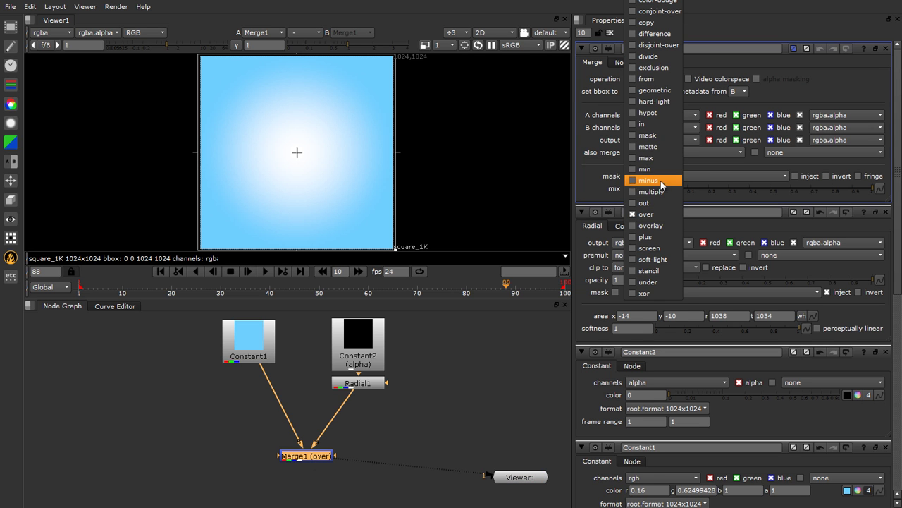
{"action": "left_click", "coordinate": [652, 191]}
{"action": "left_click", "coordinate": [433, 385]}
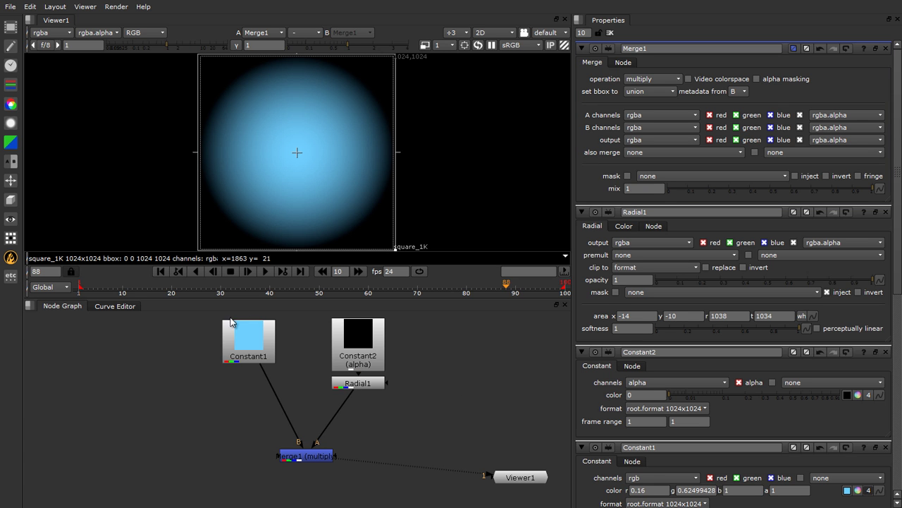
{"action": "scroll", "coordinate": [246, 339], "scroll_direction": "up", "scroll_amount": 1}
{"action": "scroll", "coordinate": [245, 337], "scroll_direction": "up", "scroll_amount": 4}
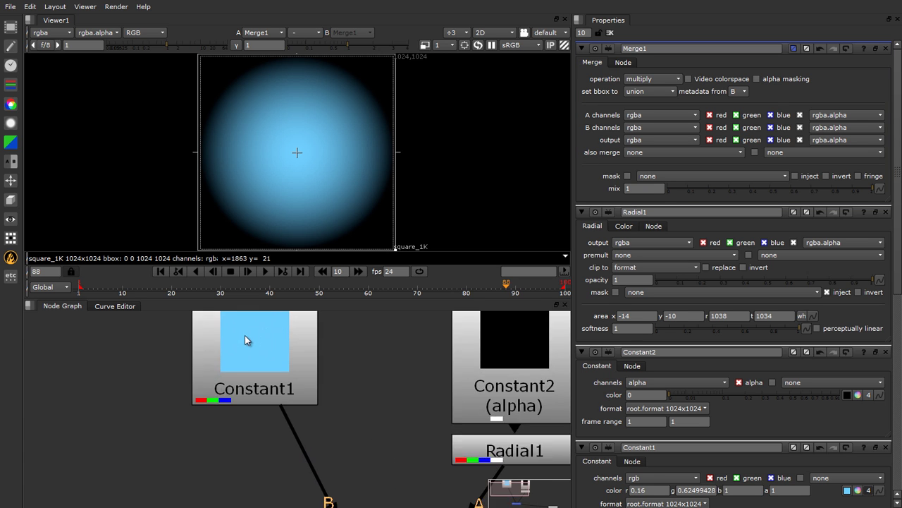
{"action": "scroll", "coordinate": [245, 338], "scroll_direction": "down", "scroll_amount": 3}
{"action": "scroll", "coordinate": [311, 392], "scroll_direction": "down", "scroll_amount": 1}
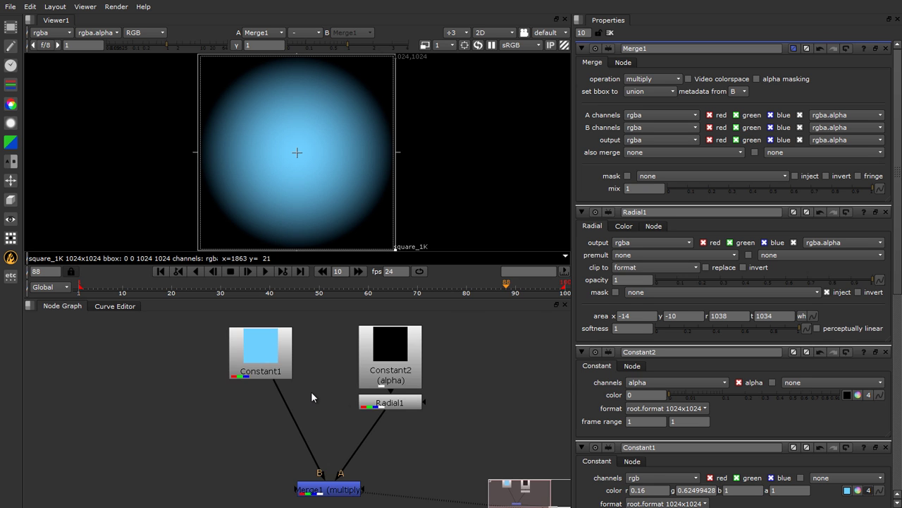
{"action": "scroll", "coordinate": [400, 409], "scroll_direction": "up", "scroll_amount": 2}
Compare the Radial1 and Constant1 outputs in the viewer
{"action": "left_click", "coordinate": [386, 396]}
{"action": "key", "text": "1"}
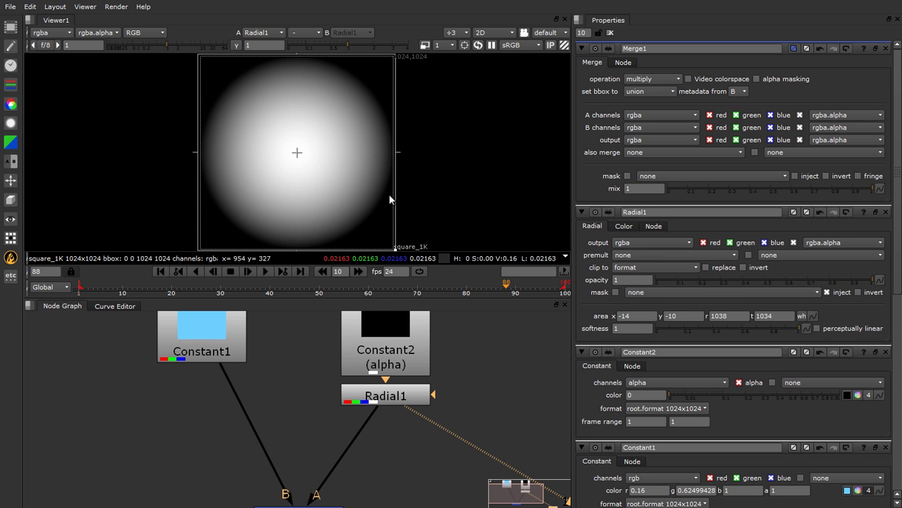
{"action": "scroll", "coordinate": [306, 153], "scroll_direction": "up", "scroll_amount": 5}
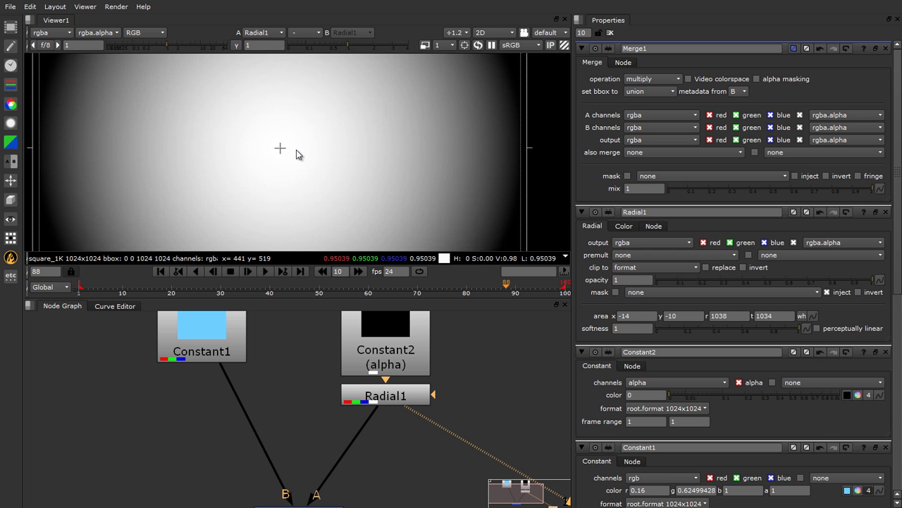
{"action": "left_click_drag", "start_coordinate": [560, 497], "coordinate": [224, 333]}
{"action": "scroll", "coordinate": [268, 166], "scroll_direction": "down", "scroll_amount": 5}
{"action": "scroll", "coordinate": [270, 164], "scroll_direction": "up", "scroll_amount": 1}
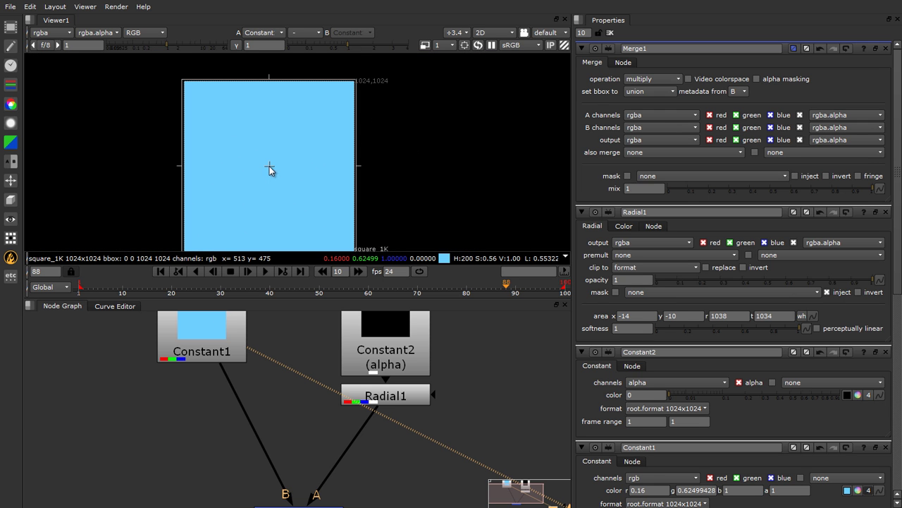
{"action": "left_click", "coordinate": [411, 395]}
{"action": "key", "text": "1"}
{"action": "scroll", "coordinate": [288, 155], "scroll_direction": "down", "scroll_amount": 2}
{"action": "scroll", "coordinate": [317, 173], "scroll_direction": "up", "scroll_amount": 4}
{"action": "scroll", "coordinate": [337, 181], "scroll_direction": "up", "scroll_amount": 1}
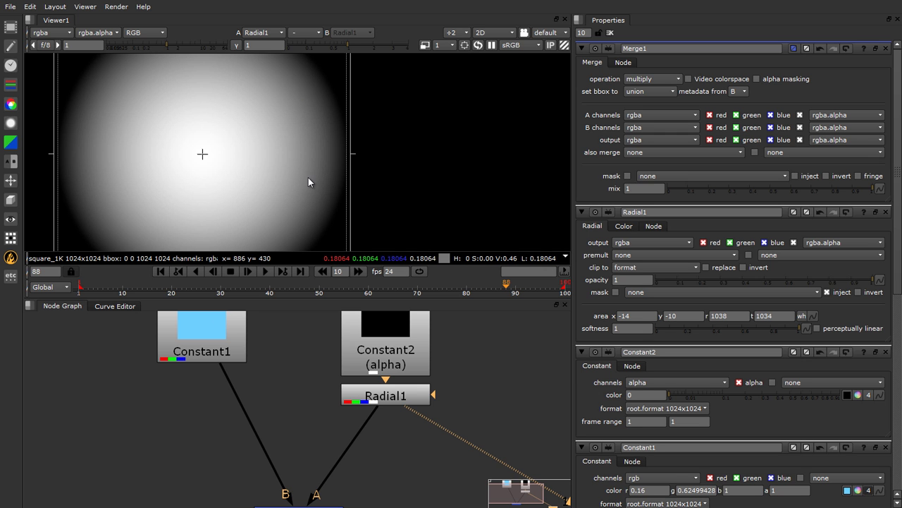
{"action": "scroll", "coordinate": [318, 325], "scroll_direction": "down", "scroll_amount": 1}
{"action": "scroll", "coordinate": [319, 326], "scroll_direction": "down", "scroll_amount": 1}
View the multiply merge, check its empty alpha channel, then return to RGB
{"action": "left_click", "coordinate": [304, 438]}
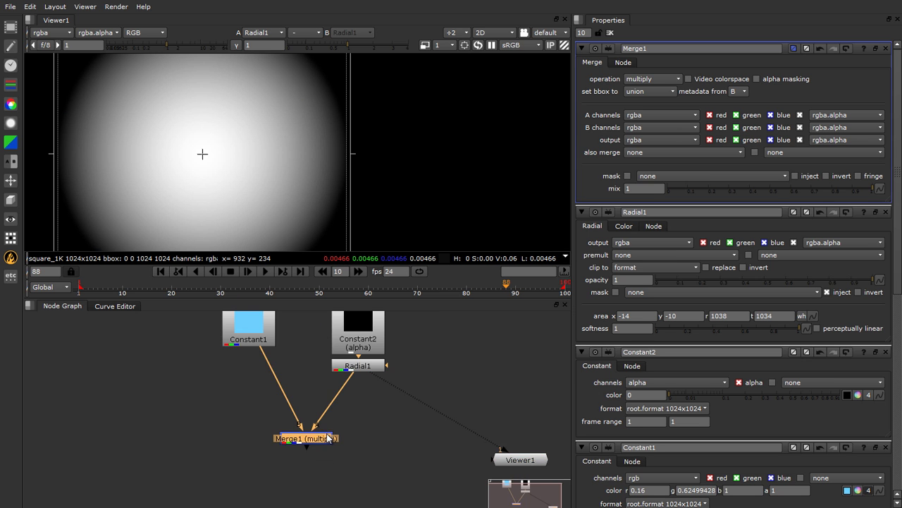
{"action": "key", "text": "1"}
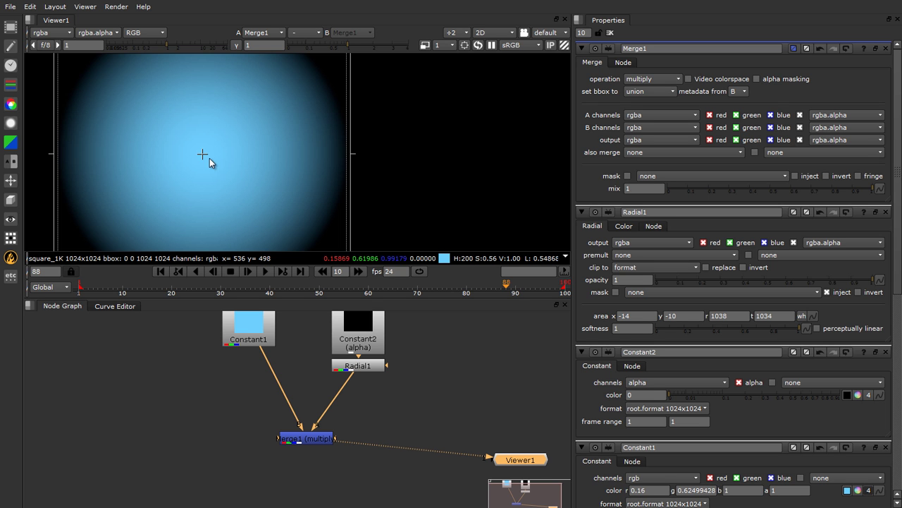
{"action": "scroll", "coordinate": [206, 148], "scroll_direction": "up", "scroll_amount": 3}
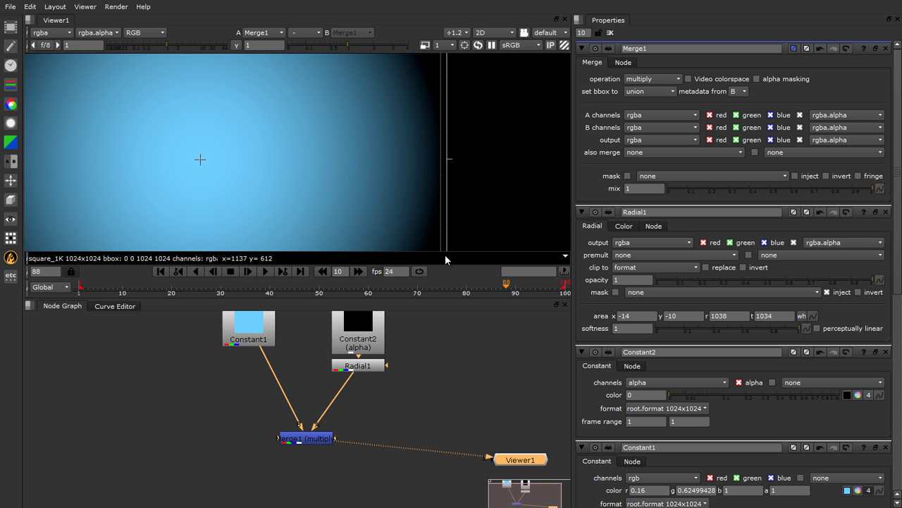
{"action": "left_click", "coordinate": [306, 444]}
{"action": "key", "text": "a"}
{"action": "scroll", "coordinate": [310, 183], "scroll_direction": "down", "scroll_amount": 3}
{"action": "scroll", "coordinate": [322, 187], "scroll_direction": "up", "scroll_amount": 1}
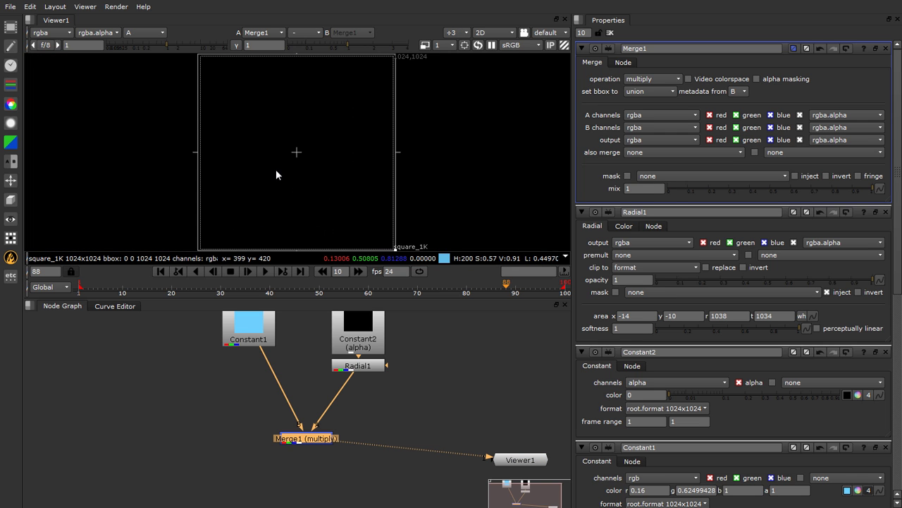
{"action": "key", "text": "a"}
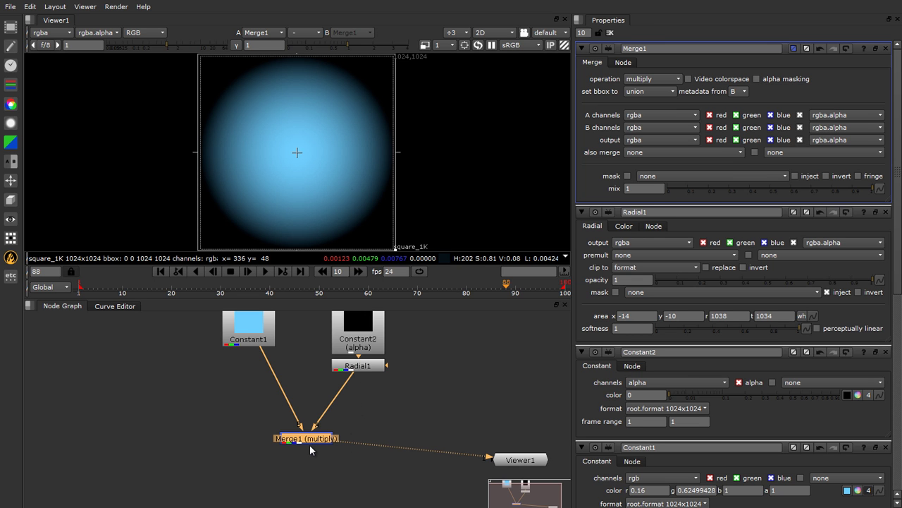
Nudge the multiply merge node slightly up and left
{"action": "left_click", "coordinate": [316, 462]}
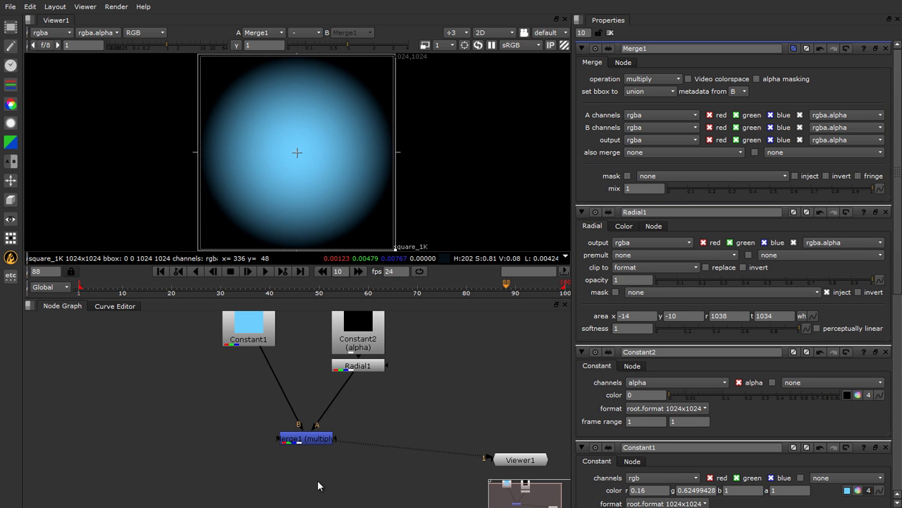
{"action": "scroll", "coordinate": [255, 438], "scroll_direction": "down", "scroll_amount": 2}
{"action": "scroll", "coordinate": [291, 372], "scroll_direction": "up", "scroll_amount": 2}
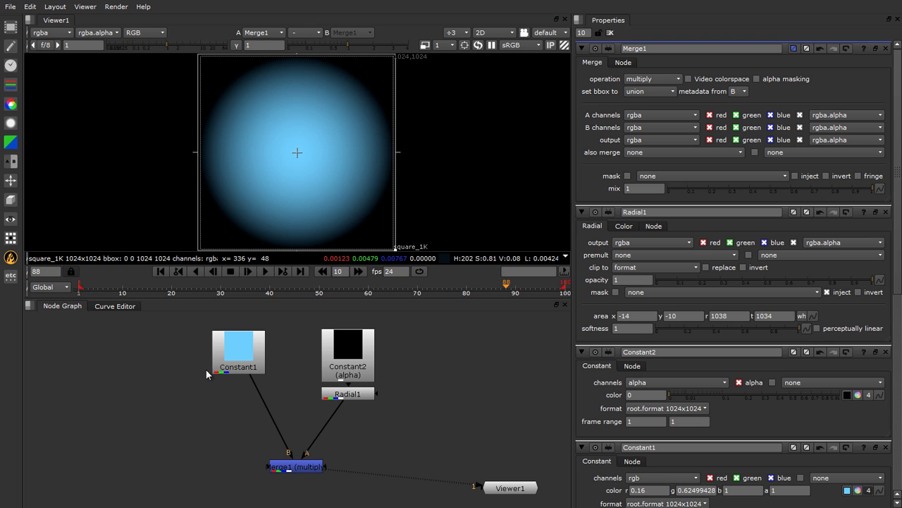
{"action": "mouse_move", "coordinate": [298, 476]}
{"action": "left_mouse_down"}
{"action": "mouse_move", "coordinate": [286, 453]}
{"action": "mouse_move", "coordinate": [303, 471]}
{"action": "left_mouse_up"}
Copy and paste Constant1, Constant2 and Radial1, placing the duplicates to the left
{"action": "left_click", "coordinate": [304, 491]}
{"action": "left_click_drag", "start_coordinate": [130, 429], "coordinate": [374, 354]}
{"action": "scroll", "coordinate": [357, 364], "scroll_direction": "down", "scroll_amount": 4}
{"action": "key", "text": "ctrl+c"}
{"action": "key", "text": "ctrl+v"}
{"action": "scroll", "coordinate": [381, 396], "scroll_direction": "up", "scroll_amount": 2}
{"action": "left_click", "coordinate": [386, 437]}
{"action": "scroll", "coordinate": [386, 433], "scroll_direction": "down", "scroll_amount": 1}
{"action": "left_click_drag", "start_coordinate": [321, 326], "coordinate": [373, 387]}
{"action": "left_click", "coordinate": [364, 418]}
{"action": "scroll", "coordinate": [345, 372], "scroll_direction": "up", "scroll_amount": 4}
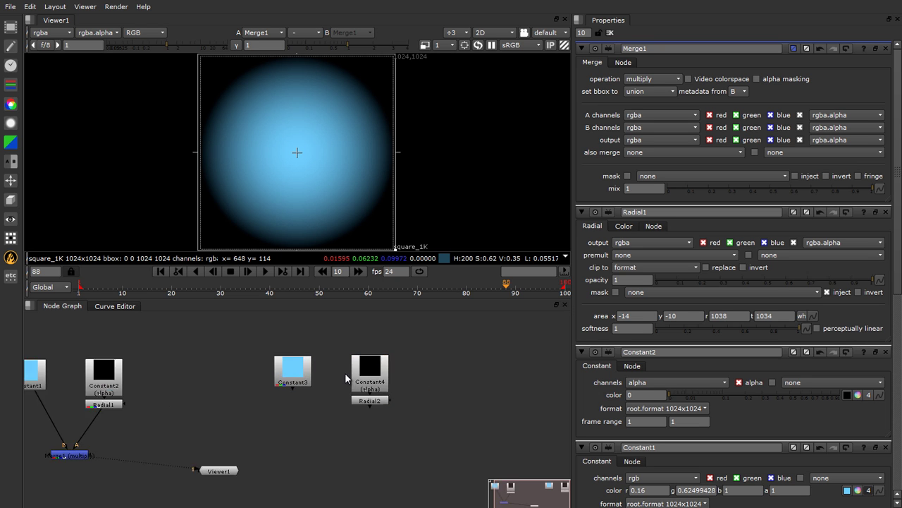
Add a ShuffleCopy node beneath the new blue constant, Constant3
{"action": "left_click", "coordinate": [374, 433]}
{"action": "left_click", "coordinate": [262, 386]}
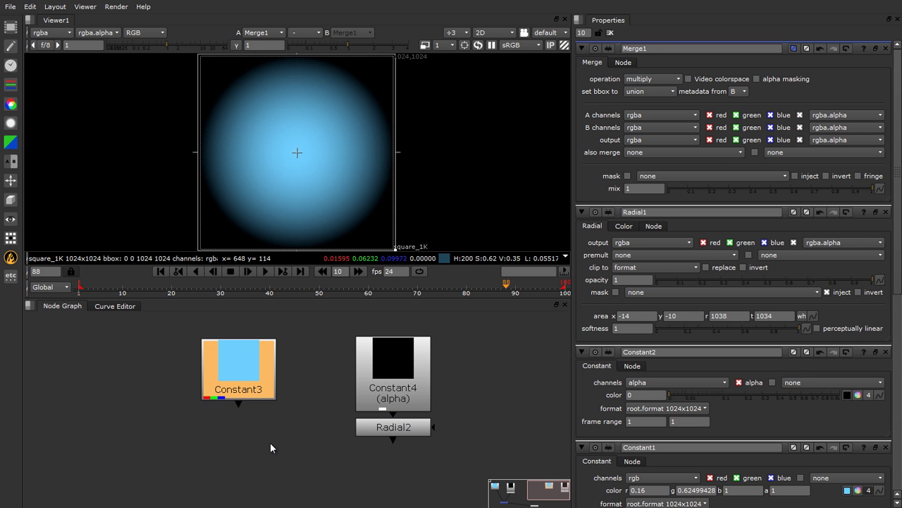
{"action": "left_click", "coordinate": [270, 442]}
{"action": "key", "text": "Tab"}
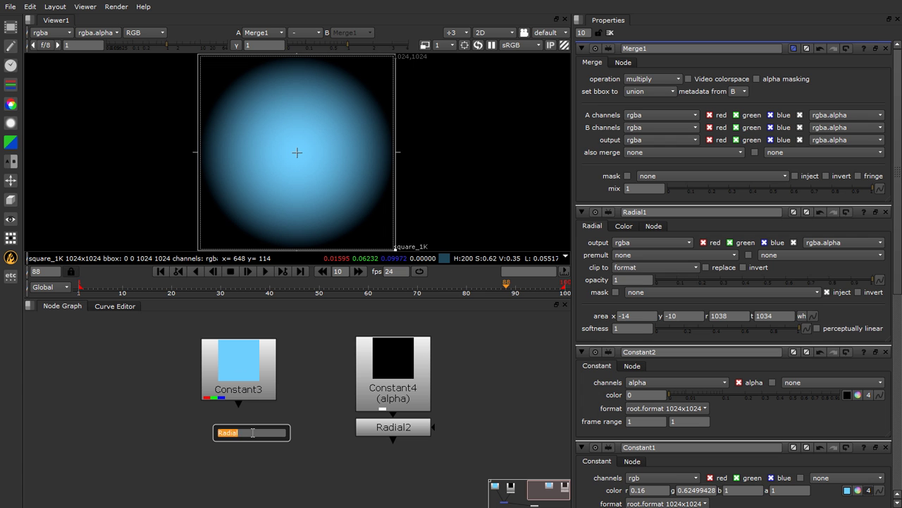
{"action": "type", "text": "shufflecopy"}
{"action": "key", "text": "Return"}
{"action": "left_click_drag", "start_coordinate": [271, 445], "coordinate": [248, 364]}
Connect Radial2 to ShuffleCopy1's input 1 and copy input 1's alpha into its alpha
{"action": "left_click_drag", "start_coordinate": [244, 459], "coordinate": [239, 436]}
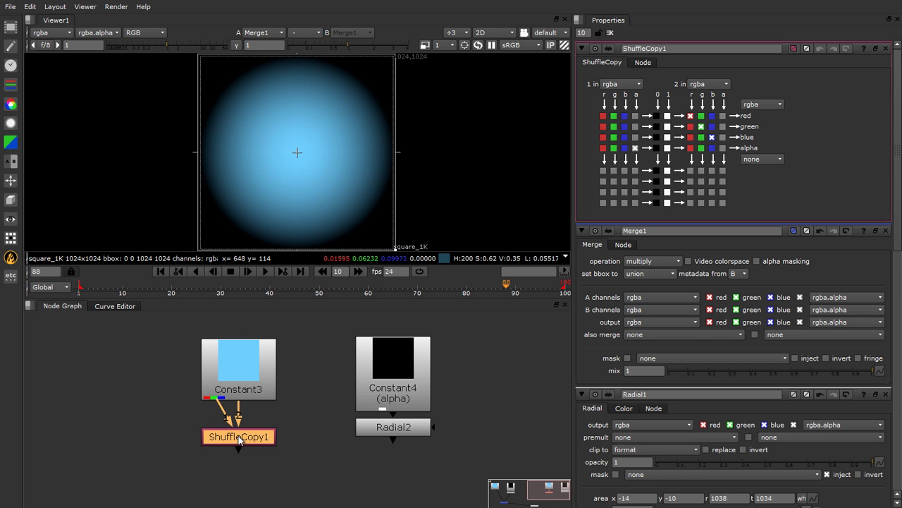
{"action": "left_click_drag", "start_coordinate": [366, 432], "coordinate": [261, 430]}
{"action": "left_click", "coordinate": [260, 459]}
{"action": "left_click", "coordinate": [255, 430]}
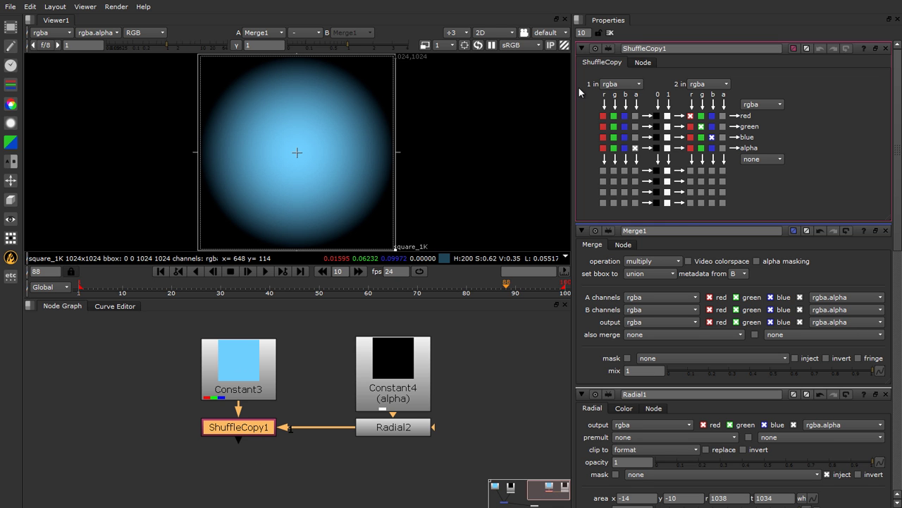
{"action": "left_click", "coordinate": [636, 148]}
{"action": "left_click_drag", "start_coordinate": [244, 380], "coordinate": [243, 356]}
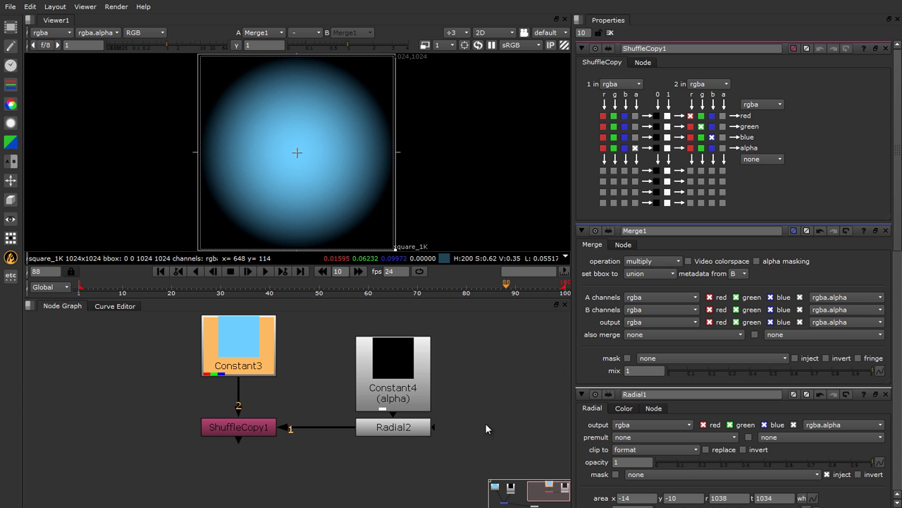
{"action": "left_click", "coordinate": [253, 435]}
View ShuffleCopy1, confirm its radial alpha, and line up Constant3 and Constant4
{"action": "key", "text": "1"}
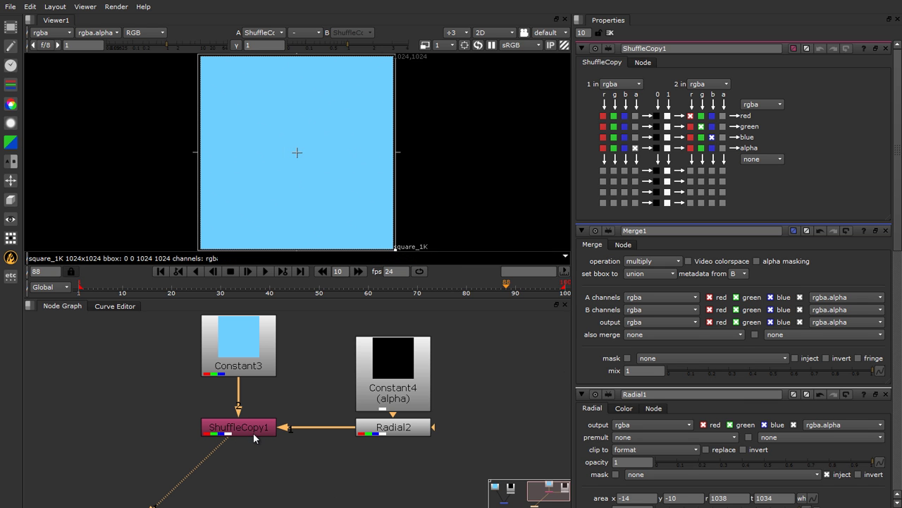
{"action": "scroll", "coordinate": [288, 191], "scroll_direction": "down", "scroll_amount": 1}
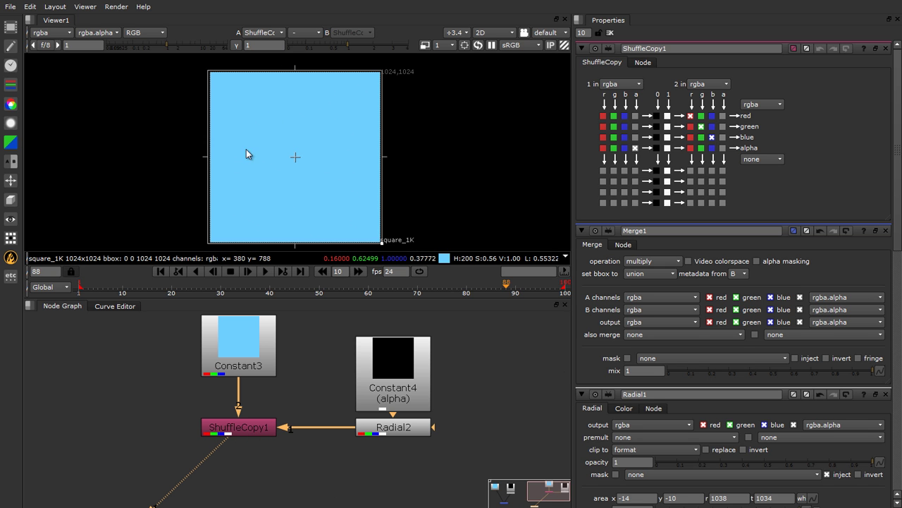
{"action": "key", "text": "a"}
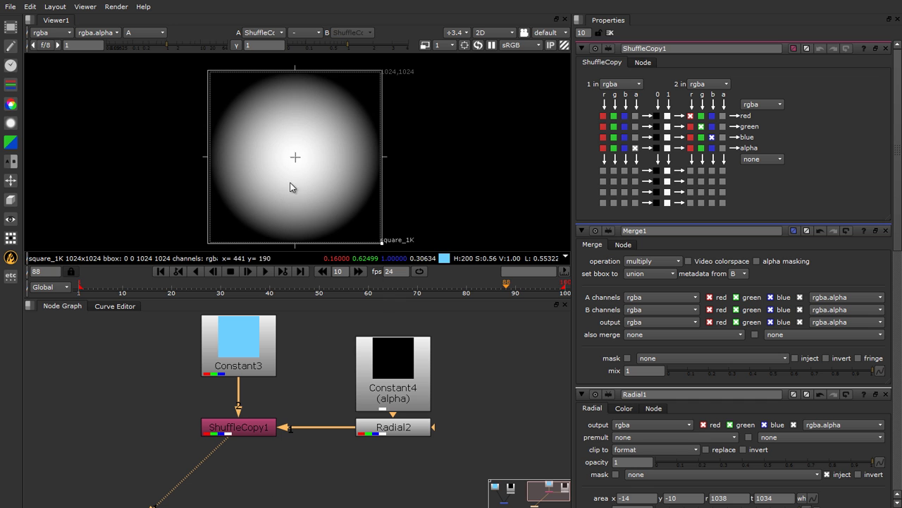
{"action": "key", "text": "a"}
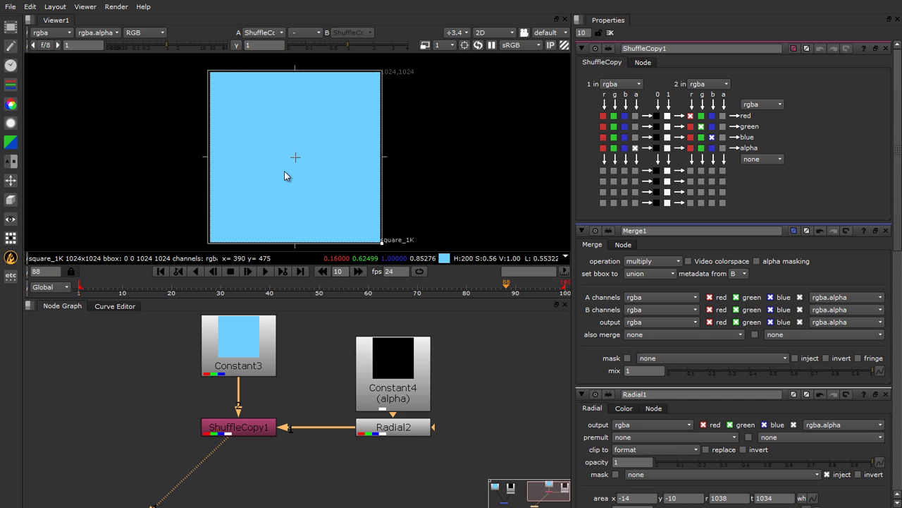
{"action": "scroll", "coordinate": [302, 148], "scroll_direction": "down", "scroll_amount": 2}
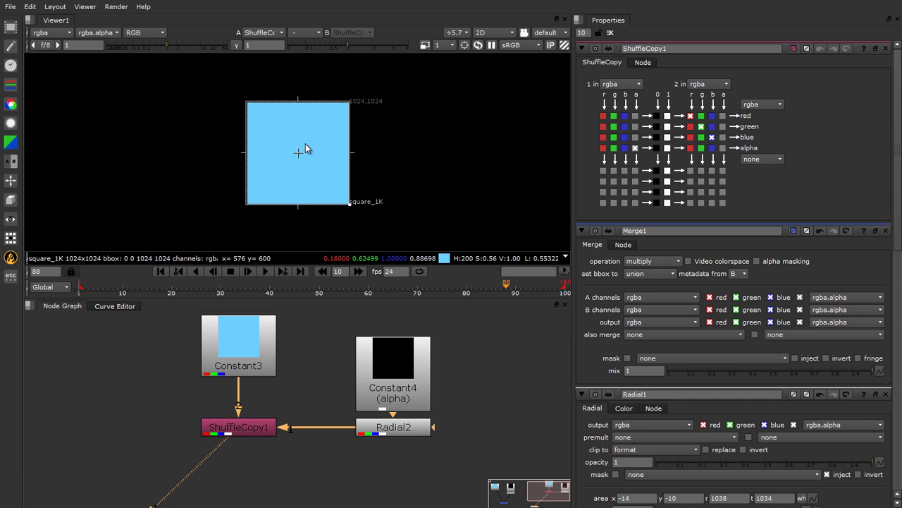
{"action": "scroll", "coordinate": [290, 162], "scroll_direction": "up", "scroll_amount": 1}
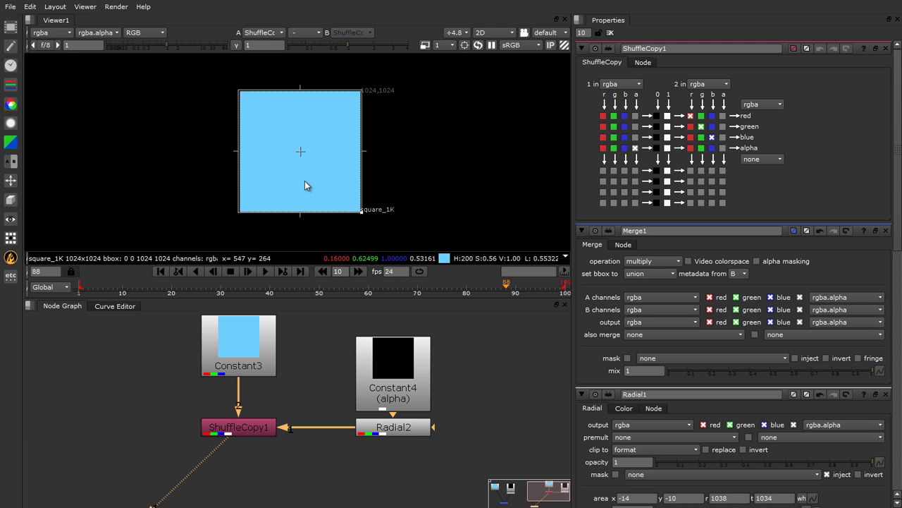
{"action": "mouse_move", "coordinate": [245, 377]}
{"action": "left_mouse_down"}
{"action": "mouse_move", "coordinate": [240, 399]}
{"action": "mouse_move", "coordinate": [244, 379]}
{"action": "left_mouse_up"}
{"action": "left_click_drag", "start_coordinate": [388, 403], "coordinate": [394, 377]}
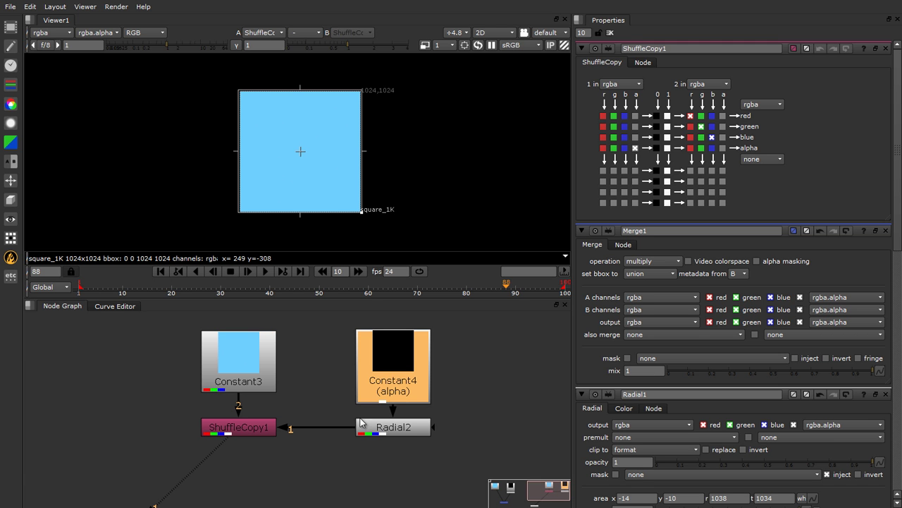
Attach Premult1 after ShuffleCopy1, producing a soft sky-blue disc on black
{"action": "left_click", "coordinate": [263, 481]}
{"action": "left_click", "coordinate": [217, 433]}
{"action": "type", "text": "n"}
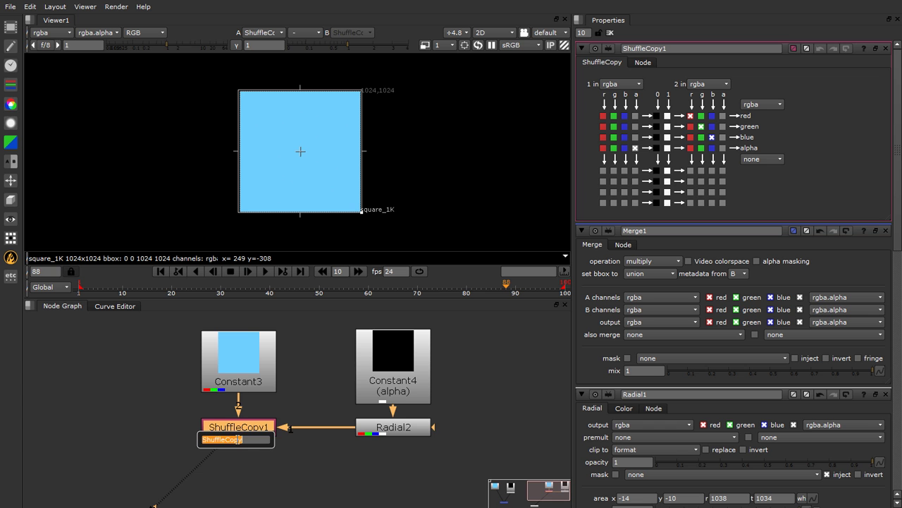
{"action": "type", "text": "pr"}
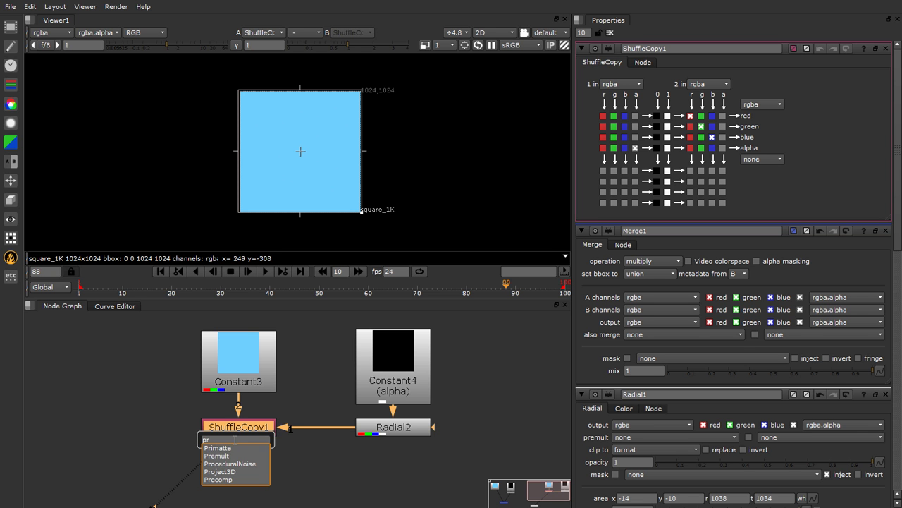
{"action": "left_click", "coordinate": [224, 457]}
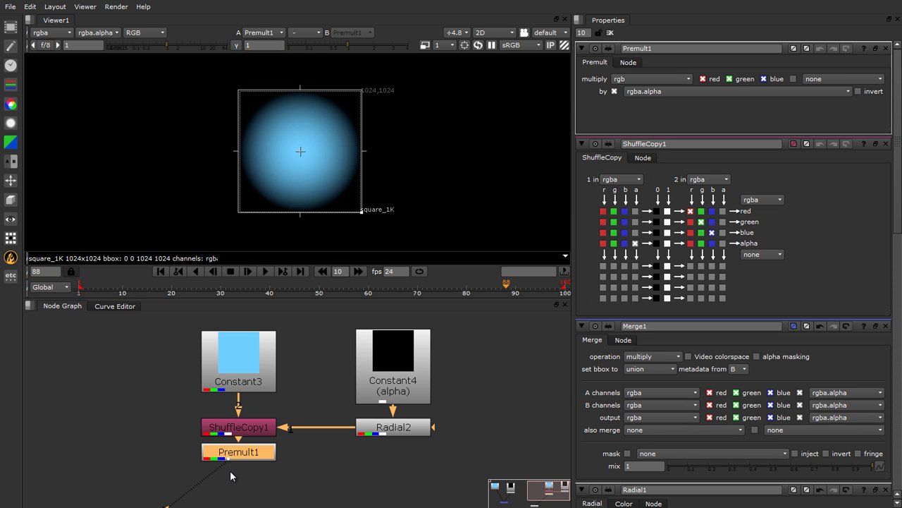
{"action": "left_click", "coordinate": [230, 471]}
{"action": "scroll", "coordinate": [381, 166], "scroll_direction": "down", "scroll_amount": 3}
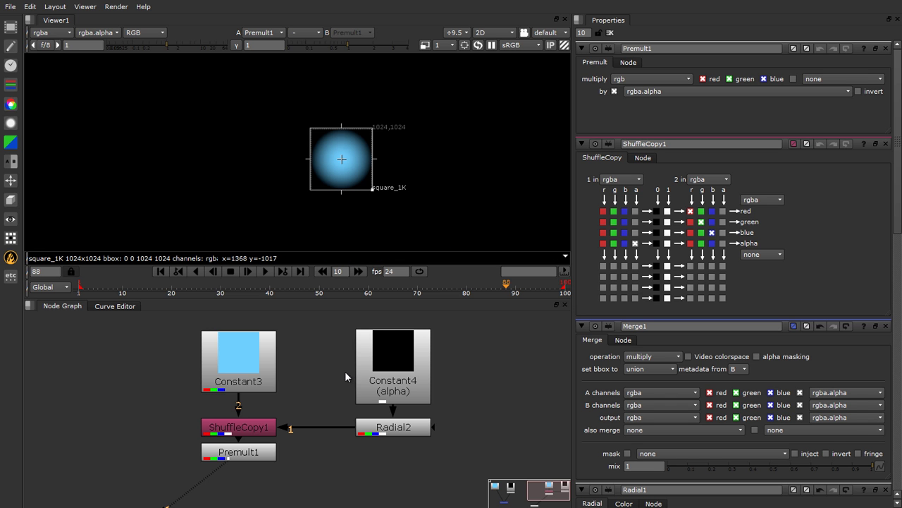
{"action": "scroll", "coordinate": [423, 381], "scroll_direction": "down", "scroll_amount": 4}
View the multiply merge on viewer input 1 and Premult1 on input 2
{"action": "left_click", "coordinate": [211, 433]}
{"action": "key", "text": "1"}
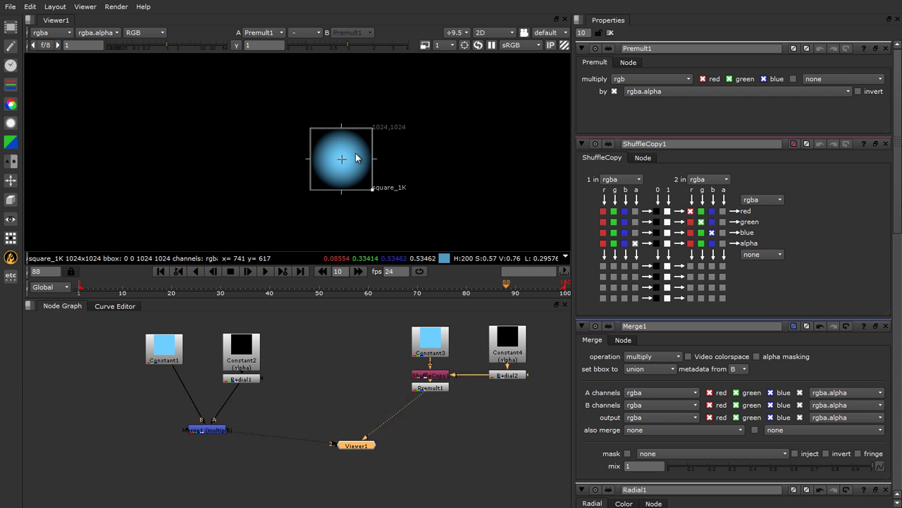
{"action": "scroll", "coordinate": [356, 157], "scroll_direction": "up", "scroll_amount": 5}
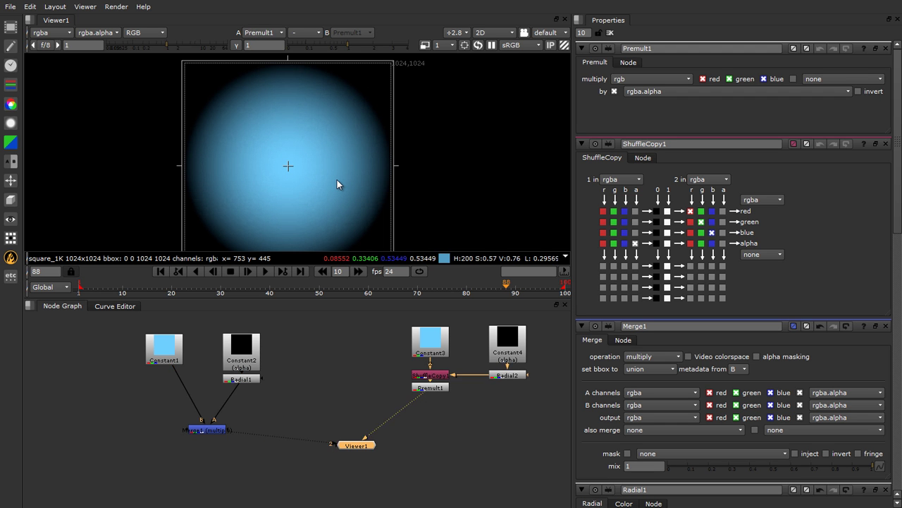
{"action": "left_click", "coordinate": [431, 387]}
{"action": "key", "text": "2"}
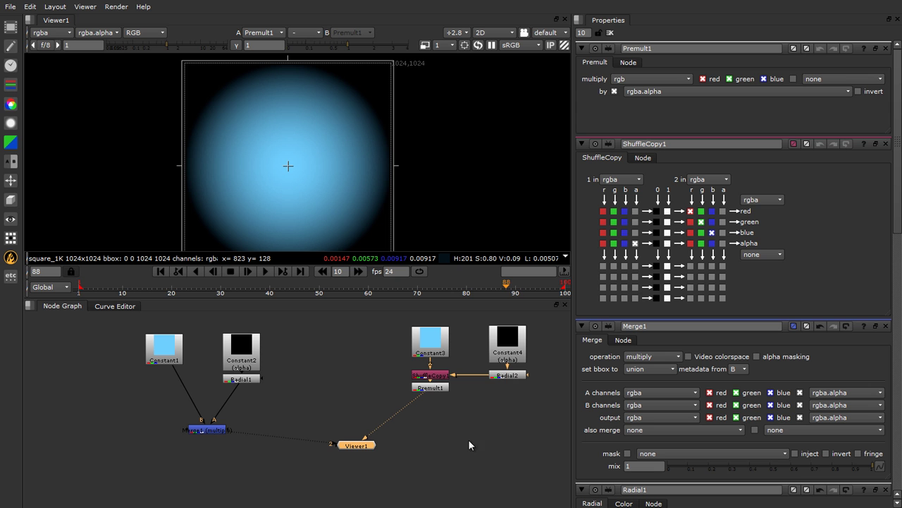
{"action": "left_click", "coordinate": [431, 343]}
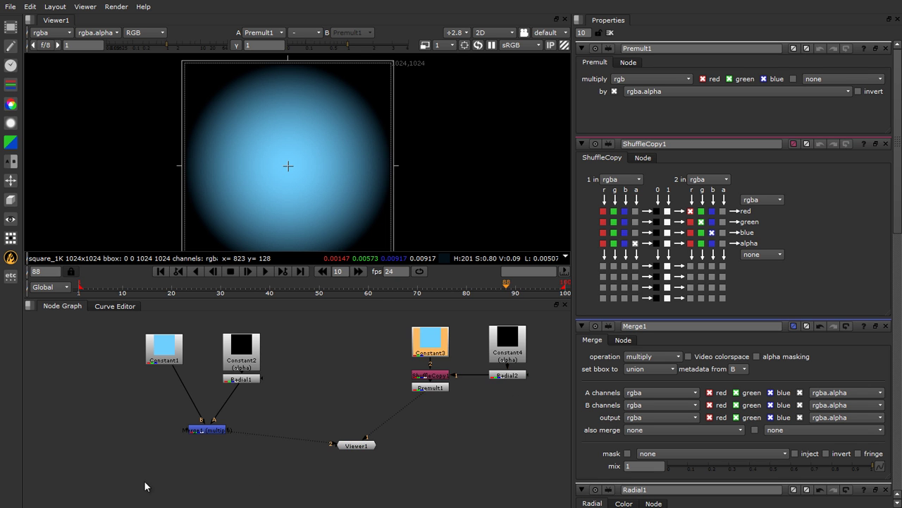
{"action": "scroll", "coordinate": [169, 469], "scroll_direction": "down", "scroll_amount": 3}
{"action": "scroll", "coordinate": [279, 438], "scroll_direction": "up", "scroll_amount": 7}
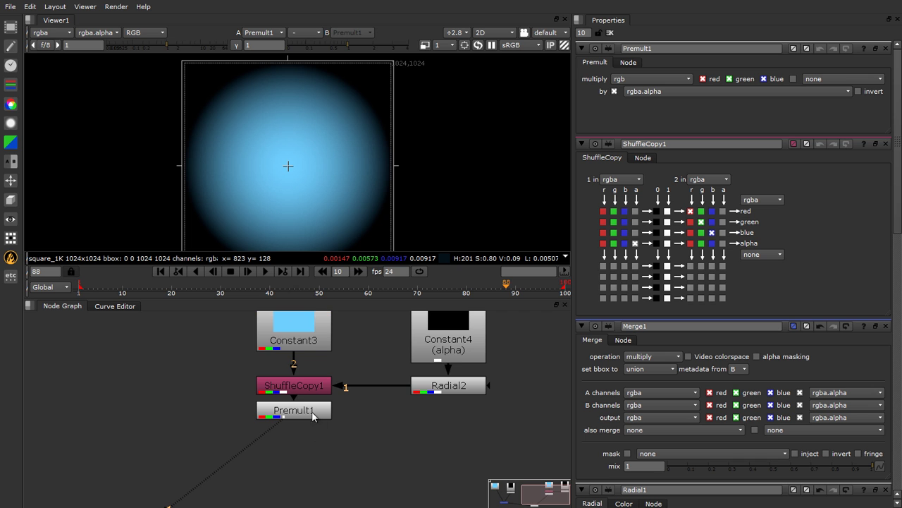
{"action": "left_click", "coordinate": [315, 416]}
{"action": "scroll", "coordinate": [324, 438], "scroll_direction": "down", "scroll_amount": 5}
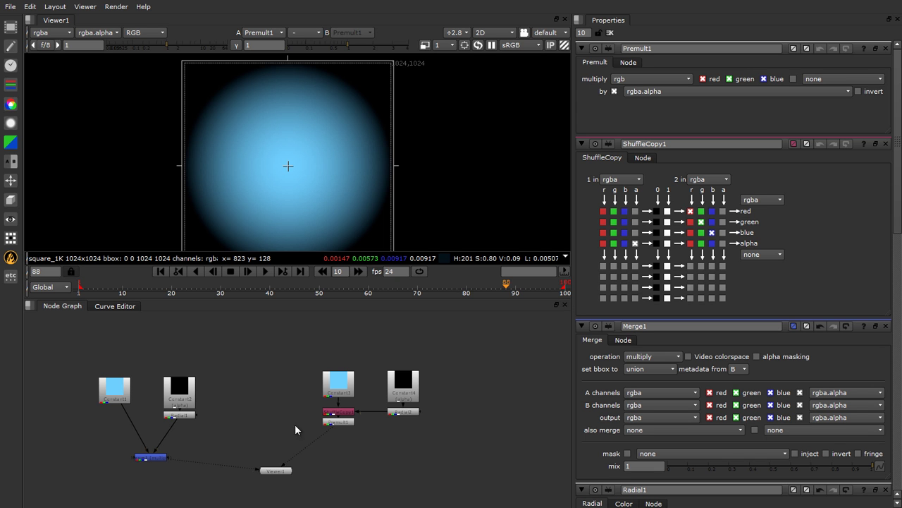
Move all nodes except Viewer1 to the left to make room
{"action": "left_click_drag", "start_coordinate": [52, 338], "coordinate": [494, 465]}
{"action": "left_click_drag", "start_coordinate": [323, 375], "coordinate": [217, 360]}
{"action": "middle_click_drag", "start_coordinate": [217, 360], "coordinate": [122, 363]}
{"action": "left_click", "coordinate": [97, 447]}
{"action": "scroll", "coordinate": [96, 447], "scroll_direction": "down", "scroll_amount": 2}
{"action": "scroll", "coordinate": [186, 413], "scroll_direction": "up", "scroll_amount": 5}
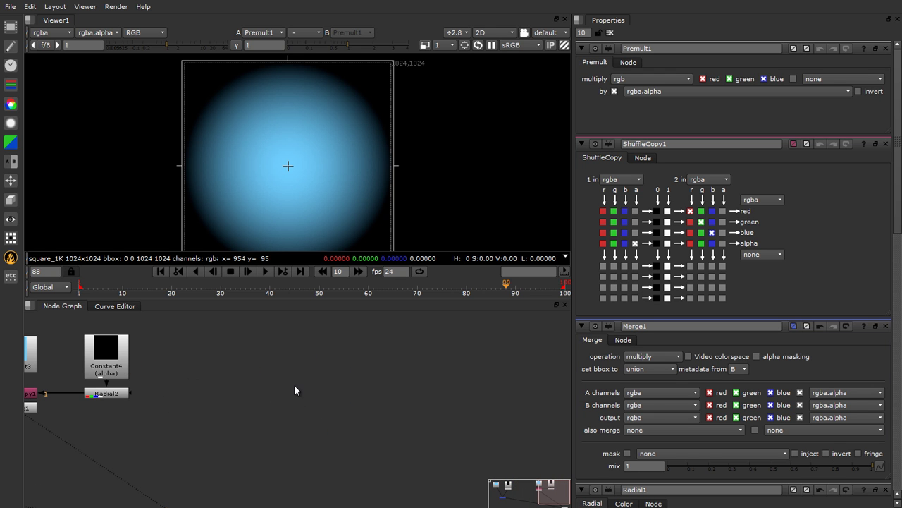
Read the flower .jpg in as Read1, place it in the graph, and view it
{"action": "key", "text": "r"}
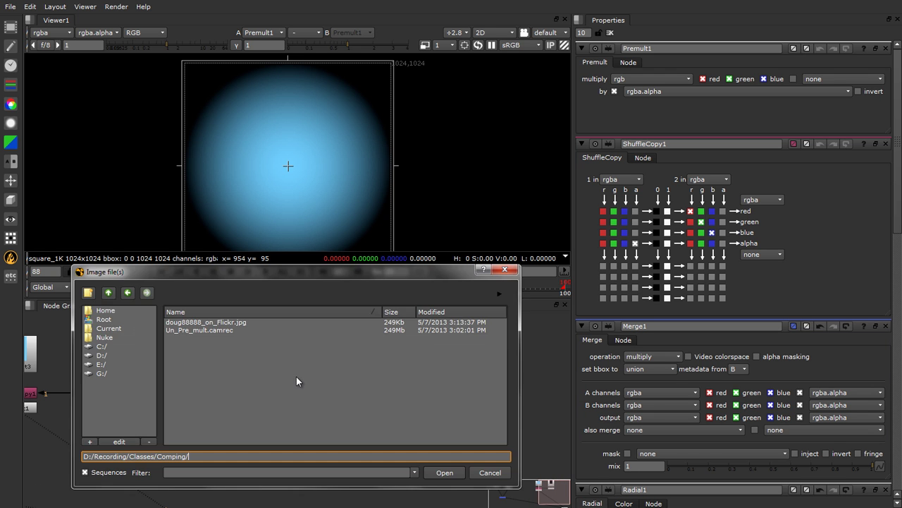
{"action": "left_click", "coordinate": [206, 323]}
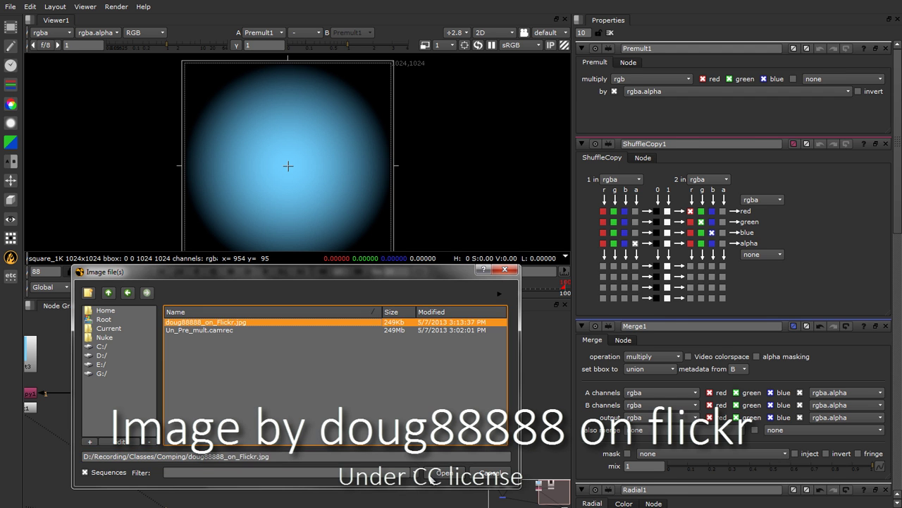
{"action": "double_click", "coordinate": [206, 322]}
{"action": "left_click", "coordinate": [259, 356]}
{"action": "key", "text": "1"}
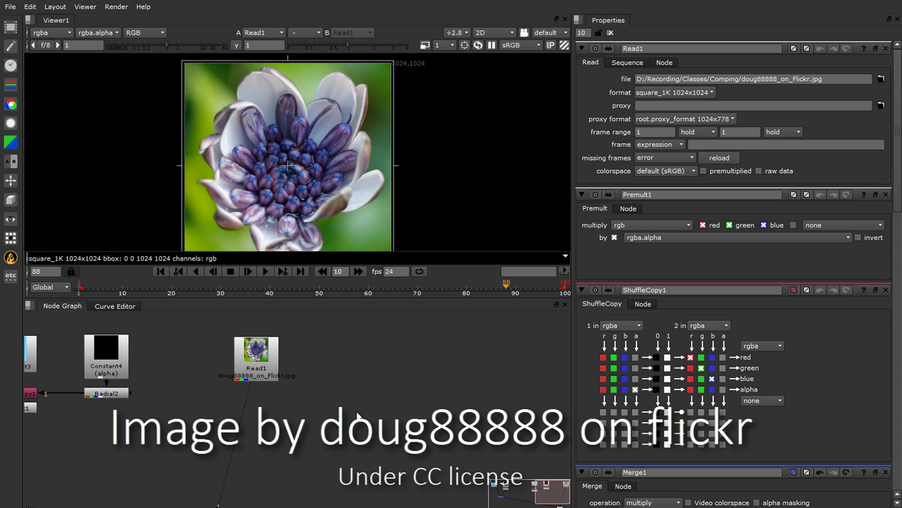
Clear the open properties and inspect the 1024x1024 flower photo in the maximized viewer
{"action": "left_click", "coordinate": [612, 34]}
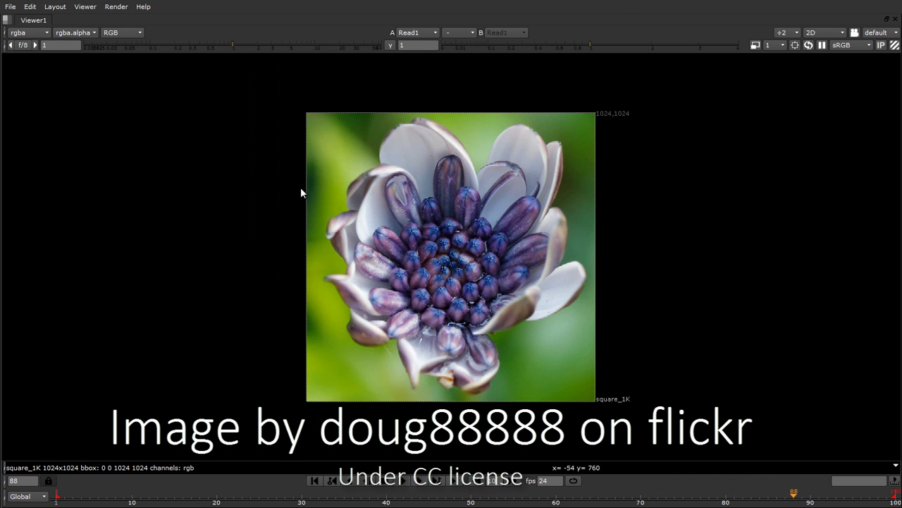
{"action": "scroll", "coordinate": [492, 318], "scroll_direction": "up", "scroll_amount": 1}
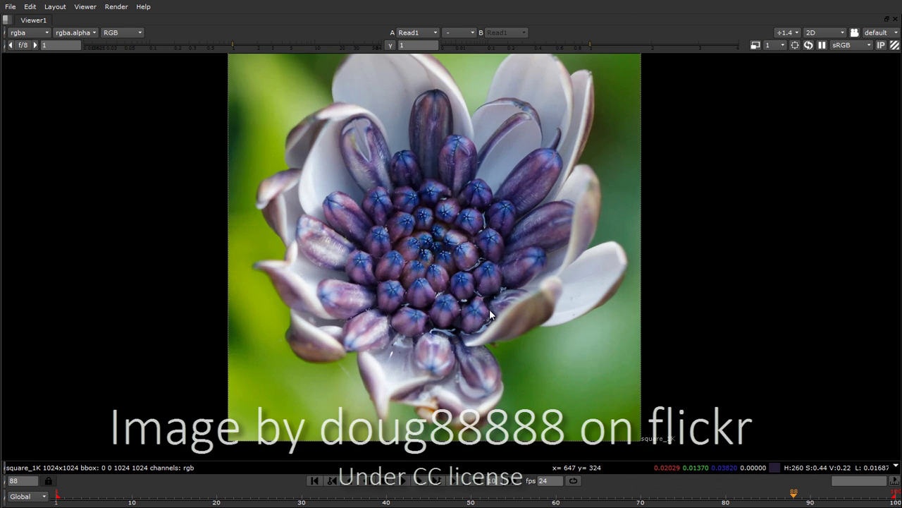
{"action": "scroll", "coordinate": [489, 311], "scroll_direction": "up", "scroll_amount": 3}
{"action": "scroll", "coordinate": [466, 324], "scroll_direction": "down", "scroll_amount": 5}
{"action": "scroll", "coordinate": [479, 321], "scroll_direction": "up", "scroll_amount": 2}
{"action": "scroll", "coordinate": [486, 318], "scroll_direction": "down", "scroll_amount": 1}
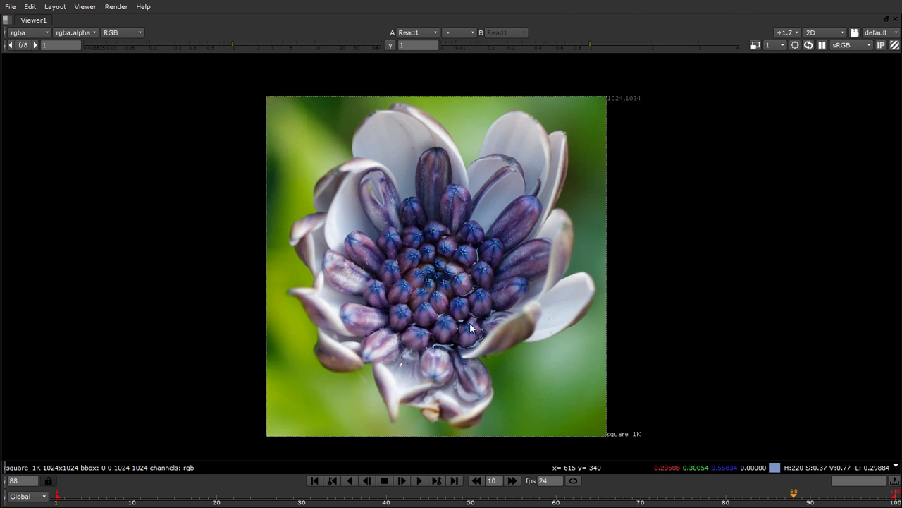
{"action": "key", "text": "space"}
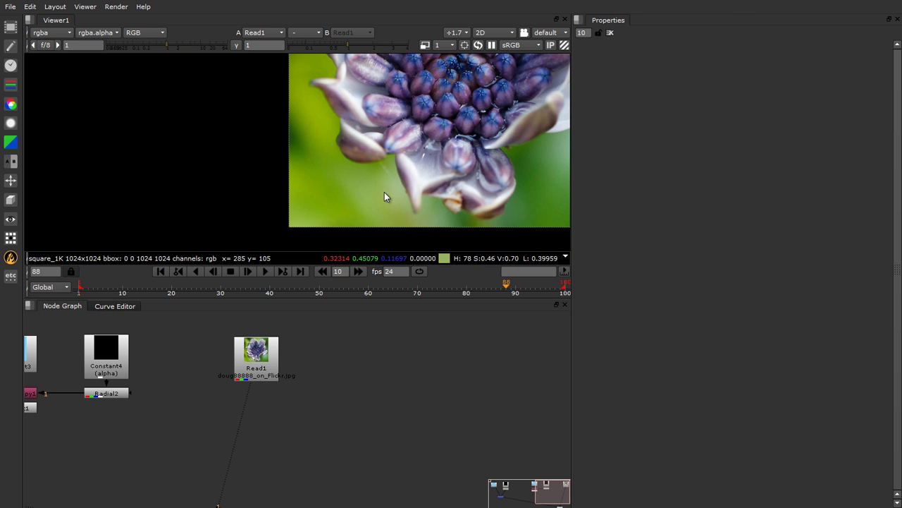
{"action": "scroll", "coordinate": [395, 176], "scroll_direction": "down", "scroll_amount": 2}
{"action": "scroll", "coordinate": [67, 416], "scroll_direction": "down", "scroll_amount": 2}
{"action": "scroll", "coordinate": [136, 414], "scroll_direction": "up", "scroll_amount": 1}
{"action": "scroll", "coordinate": [136, 414], "scroll_direction": "up", "scroll_amount": 1}
Paste a copy of the Constant/Radial/ShuffleCopy/Premult branch and move it up and right
{"action": "left_click_drag", "start_coordinate": [61, 325], "coordinate": [211, 413]}
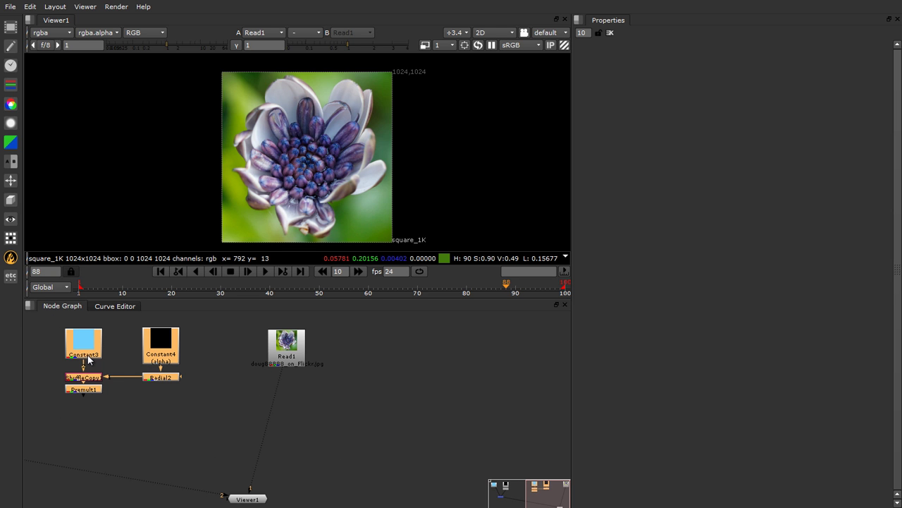
{"action": "key", "text": "ctrl+v"}
{"action": "left_click_drag", "start_coordinate": [315, 374], "coordinate": [336, 361]}
{"action": "left_click_drag", "start_coordinate": [307, 326], "coordinate": [431, 409]}
{"action": "left_click_drag", "start_coordinate": [335, 404], "coordinate": [388, 371]}
{"action": "left_click", "coordinate": [299, 452]}
{"action": "middle_click_drag", "start_coordinate": [299, 452], "coordinate": [229, 491]}
{"action": "scroll", "coordinate": [347, 404], "scroll_direction": "up", "scroll_amount": 2}
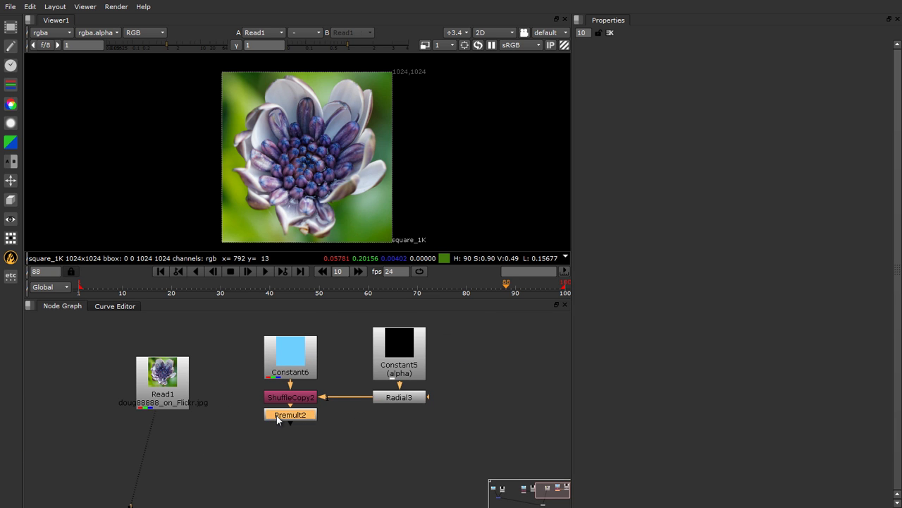
View Premult2's soft blue disc and delete the copied Constant6 node
{"action": "left_click", "coordinate": [276, 415]}
{"action": "key", "text": "1"}
{"action": "left_click", "coordinate": [296, 465]}
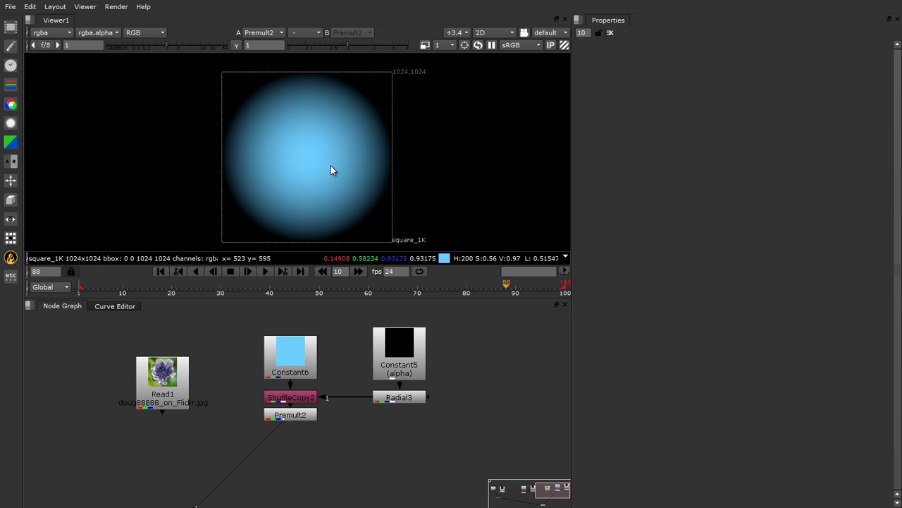
{"action": "left_click", "coordinate": [296, 344]}
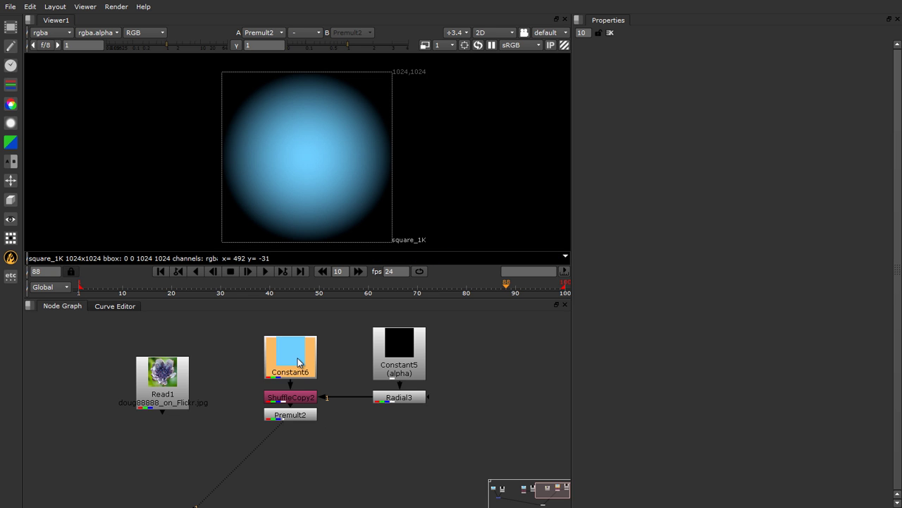
{"action": "key", "text": "Delete"}
Create CheckerBoard1 via the ch alias, feed it into ShuffleCopy2, and check the disc's alpha
{"action": "key", "text": "Tab"}
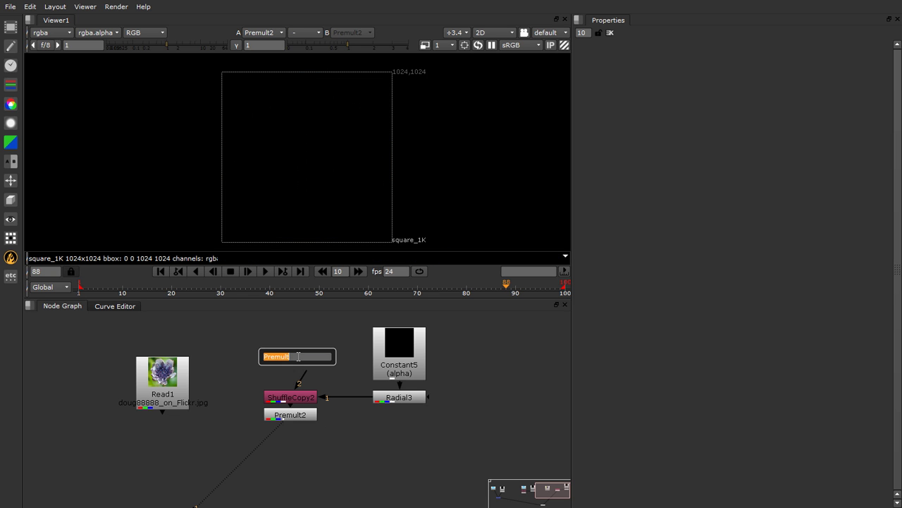
{"action": "type", "text": "ch"}
{"action": "key", "text": "Return"}
{"action": "left_click_drag", "start_coordinate": [310, 368], "coordinate": [296, 360]}
{"action": "left_click", "coordinate": [331, 471]}
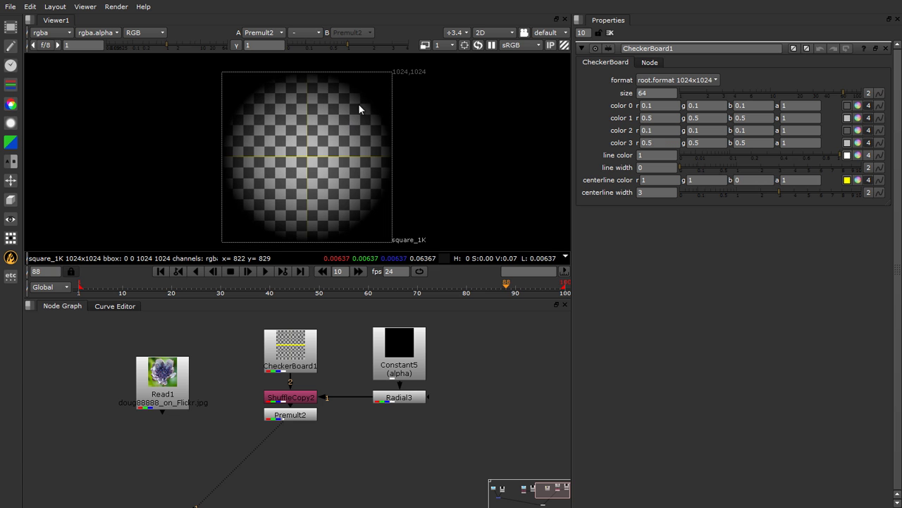
{"action": "key", "text": "a"}
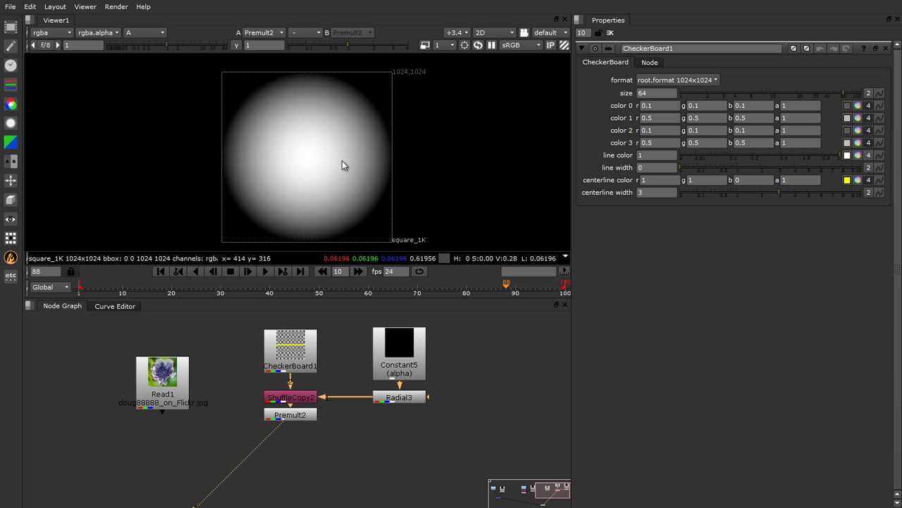
{"action": "key", "text": "a"}
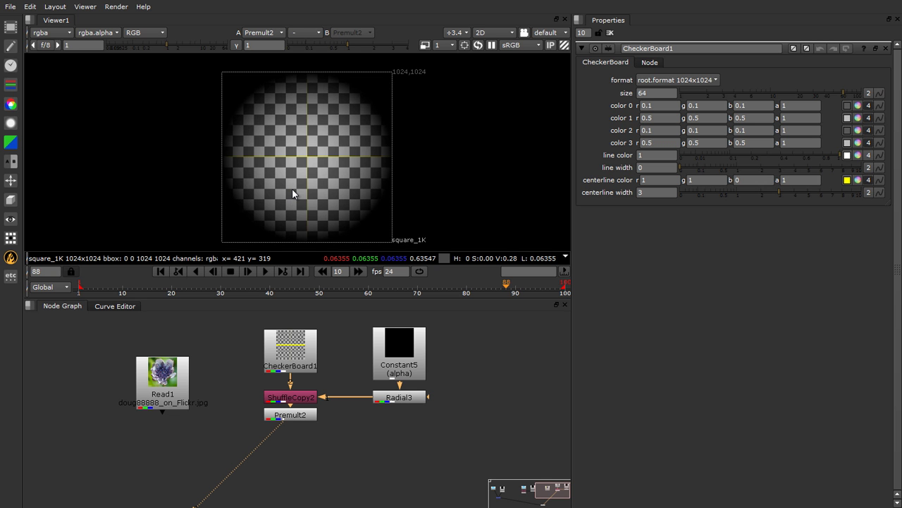
Set CheckerBoard1 color 0 to red and color 3 to cyan (0.105, 0.78, 0.78)
{"action": "left_click", "coordinate": [858, 106]}
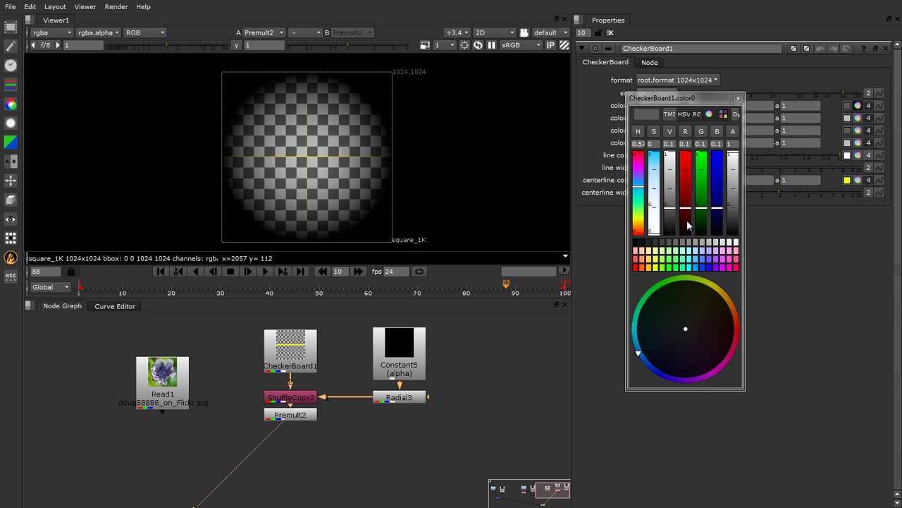
{"action": "left_click", "coordinate": [689, 191]}
{"action": "left_click", "coordinate": [858, 119]}
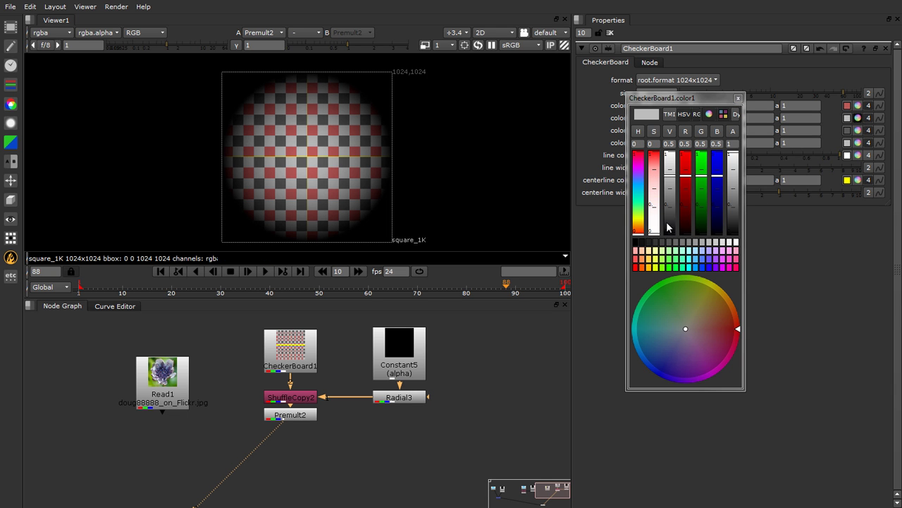
{"action": "left_click", "coordinate": [858, 143]}
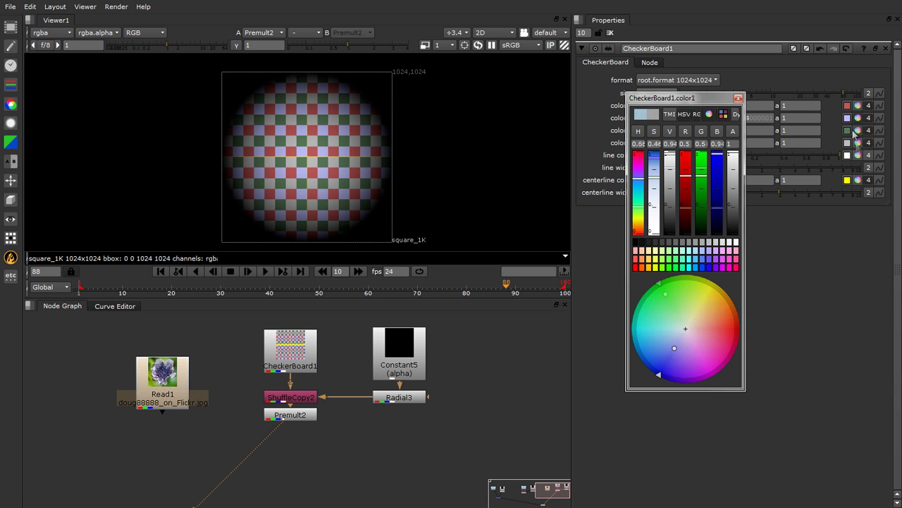
{"action": "left_click", "coordinate": [674, 168]}
{"action": "left_click_drag", "start_coordinate": [682, 189], "coordinate": [683, 211]}
{"action": "left_click", "coordinate": [738, 100]}
{"action": "left_click", "coordinate": [471, 424]}
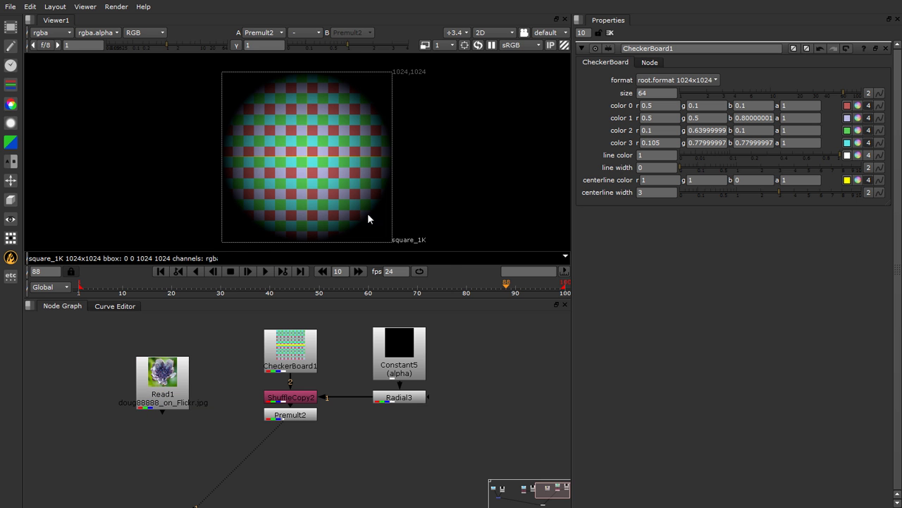
Nudge the Read1 node slightly down and left in the node graph
{"action": "scroll", "coordinate": [310, 159], "scroll_direction": "up", "scroll_amount": 2}
{"action": "scroll", "coordinate": [275, 124], "scroll_direction": "up", "scroll_amount": 1}
{"action": "scroll", "coordinate": [280, 114], "scroll_direction": "down", "scroll_amount": 3}
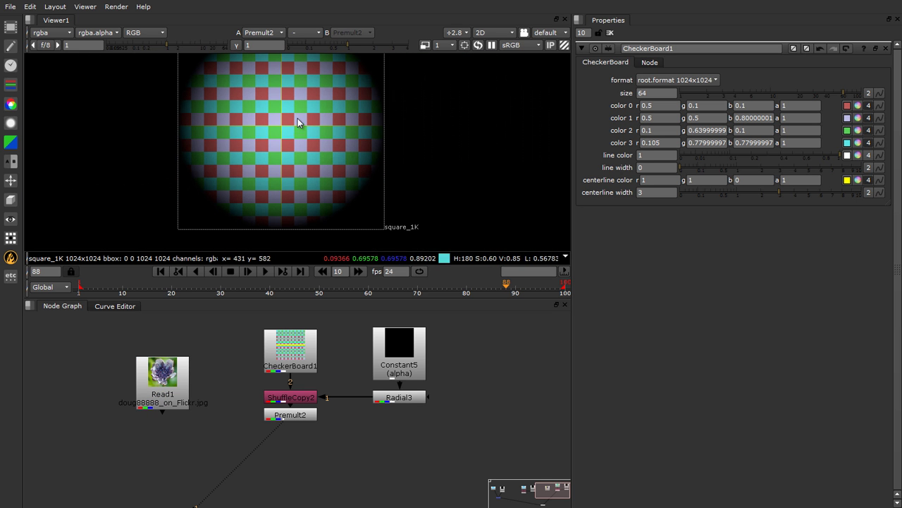
{"action": "left_click_drag", "start_coordinate": [173, 393], "coordinate": [167, 402]}
{"action": "left_click", "coordinate": [168, 458]}
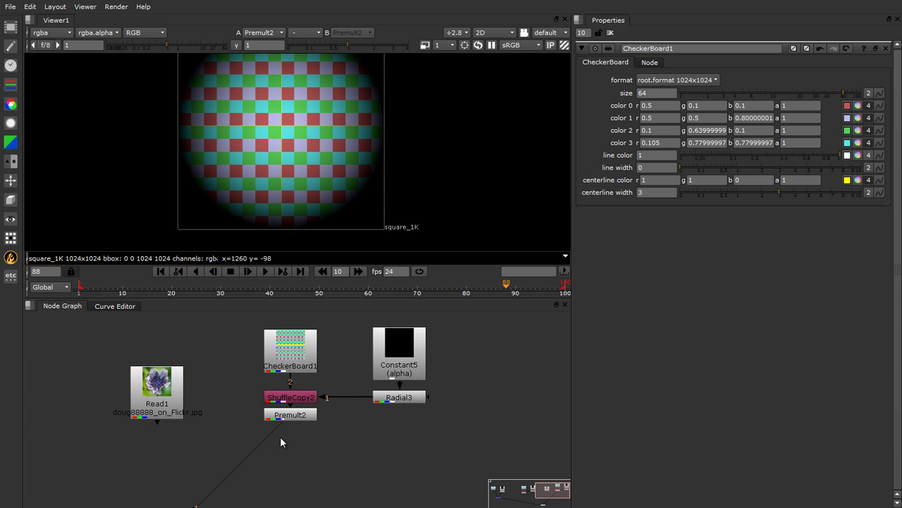
{"action": "scroll", "coordinate": [363, 385], "scroll_direction": "down", "scroll_amount": 2}
{"action": "scroll", "coordinate": [275, 456], "scroll_direction": "up", "scroll_amount": 1}
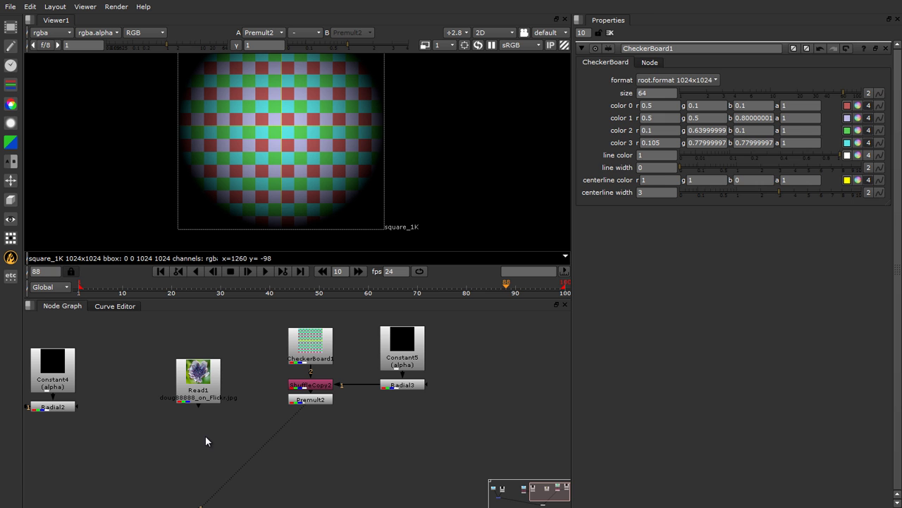
Add Merge2 below Read1 and Premult2, with Premult2 connected to its A input
{"action": "key", "text": "m"}
{"action": "left_click_drag", "start_coordinate": [205, 435], "coordinate": [202, 376]}
{"action": "left_click_drag", "start_coordinate": [232, 444], "coordinate": [265, 483]}
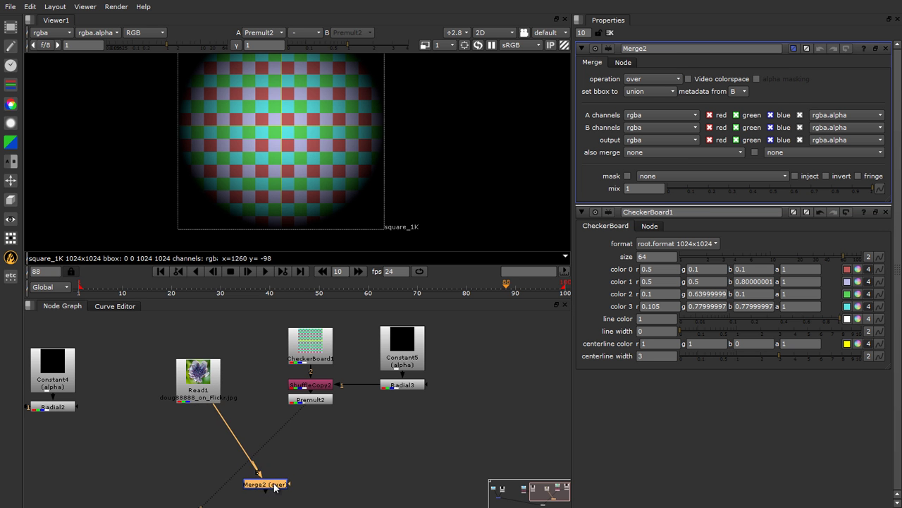
{"action": "left_click", "coordinate": [299, 453]}
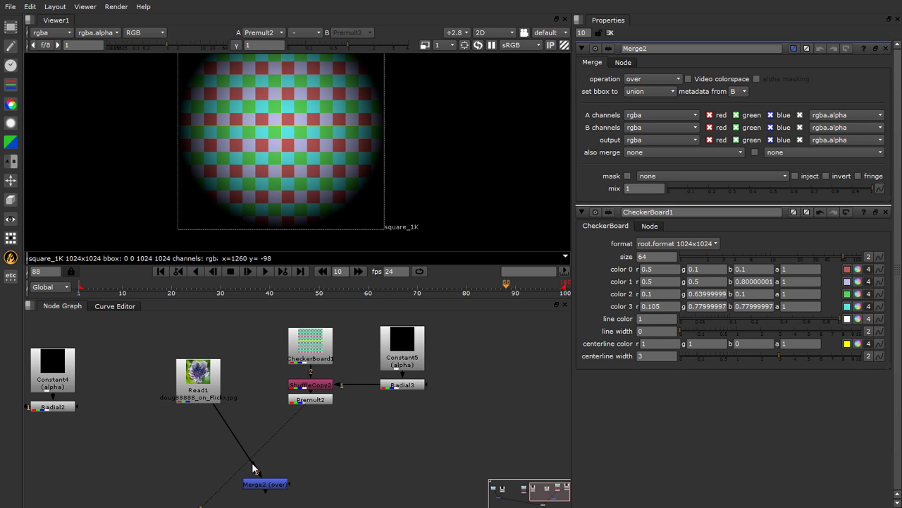
{"action": "left_click_drag", "start_coordinate": [270, 465], "coordinate": [317, 400]}
Toggle thumbnails on Premult2, CheckerBoard1 and Constant5, and regroup the checkerboard branch higher up
{"action": "key", "text": "alt+p"}
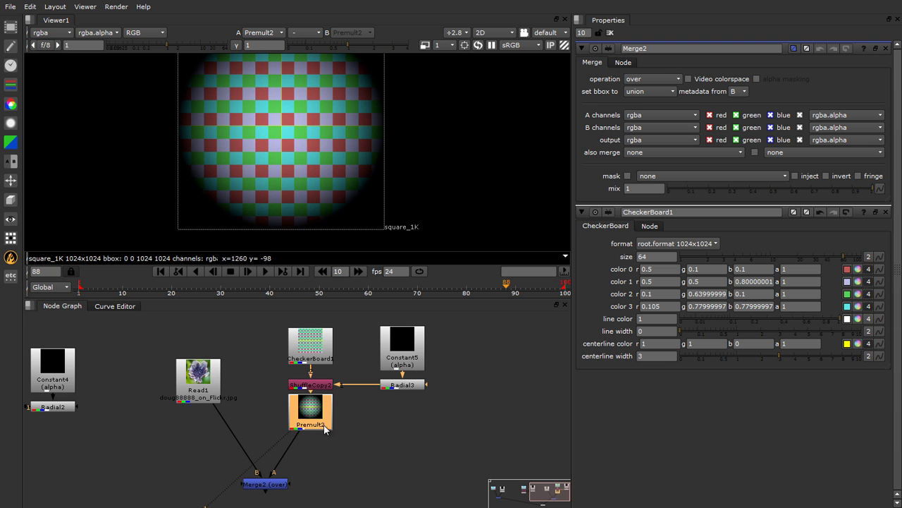
{"action": "left_click", "coordinate": [328, 356]}
{"action": "key", "text": "alt+p"}
{"action": "left_click", "coordinate": [406, 353]}
{"action": "key", "text": "alt+p"}
{"action": "left_click_drag", "start_coordinate": [329, 337], "coordinate": [328, 374]}
{"action": "left_click_drag", "start_coordinate": [389, 342], "coordinate": [388, 375]}
{"action": "left_click", "coordinate": [365, 438]}
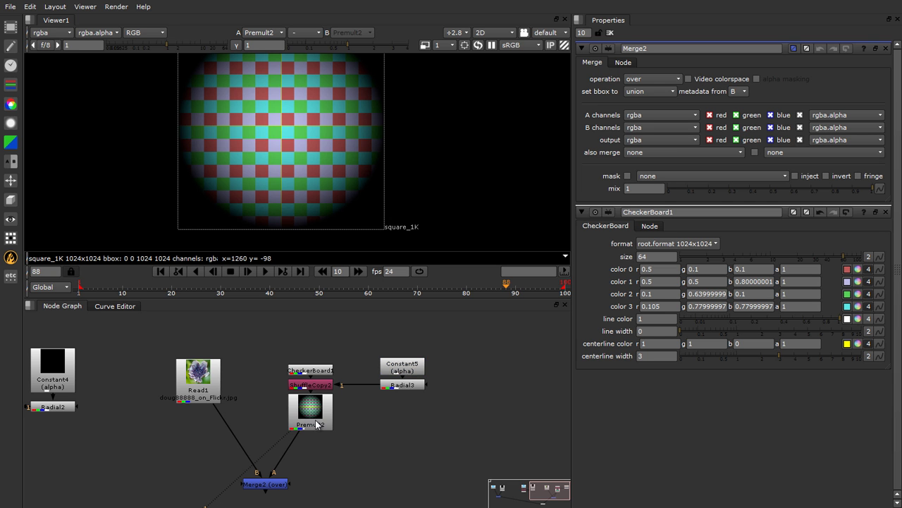
{"action": "left_click_drag", "start_coordinate": [315, 424], "coordinate": [316, 392], "text": "ctrl"}
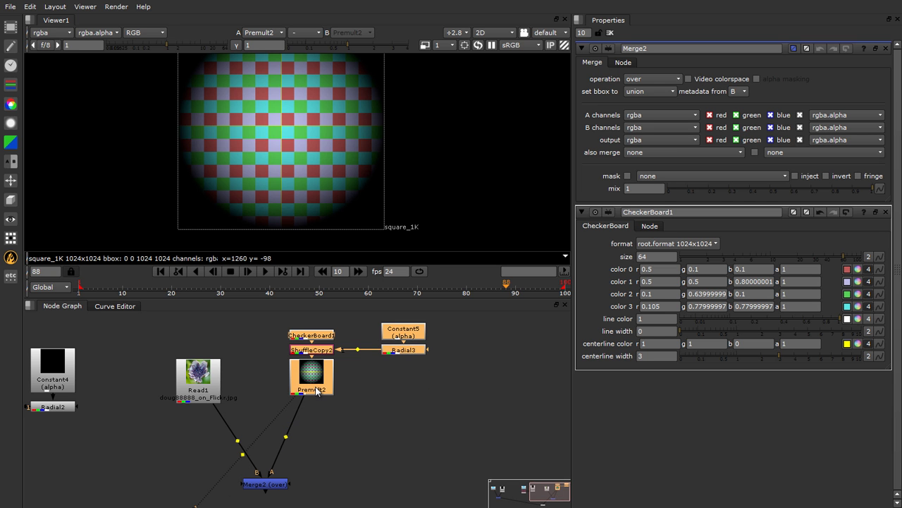
{"action": "left_click", "coordinate": [341, 449]}
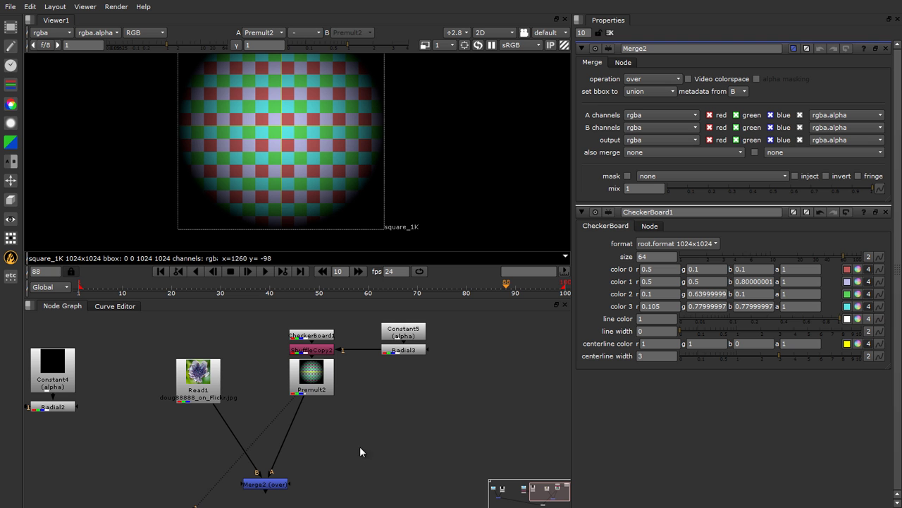
{"action": "left_click", "coordinate": [268, 485]}
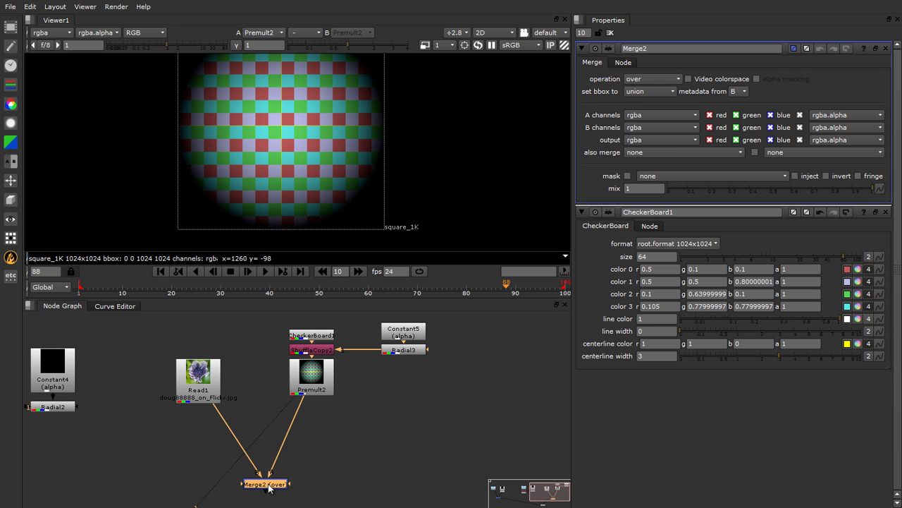
View the Merge2 over composite fitted to the viewer and raise Merge2 slightly
{"action": "key", "text": "1"}
{"action": "left_click", "coordinate": [382, 466]}
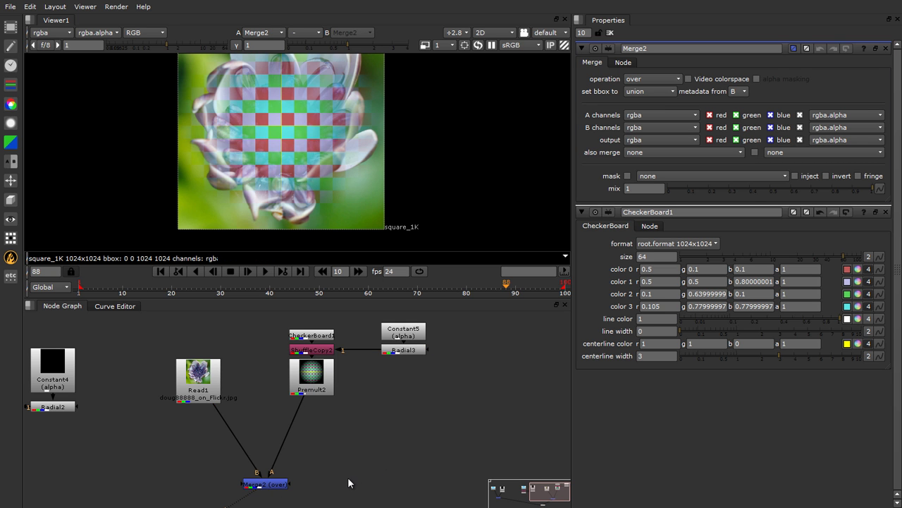
{"action": "left_click_drag", "start_coordinate": [264, 486], "coordinate": [266, 462]}
{"action": "left_click", "coordinate": [364, 441]}
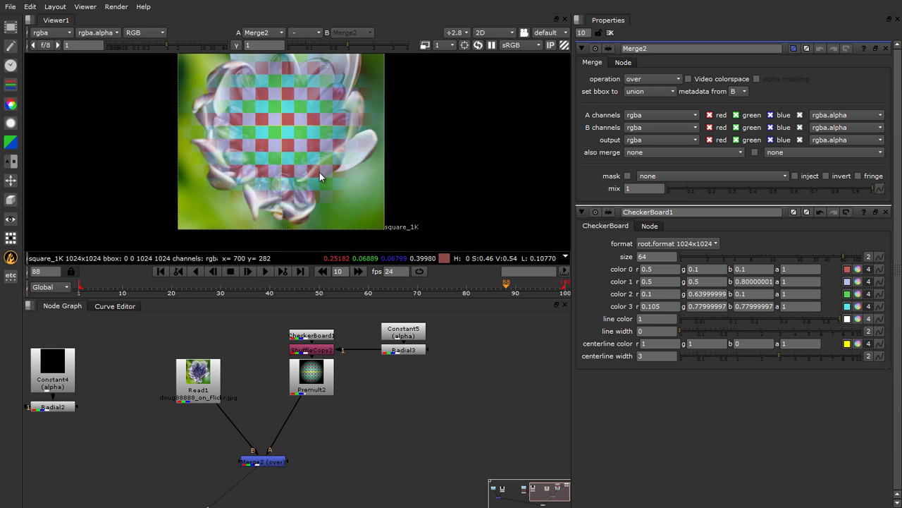
{"action": "key", "text": "f"}
Nudge Merge2 further up, Premult2 down and Read1 up for a tidier layout
{"action": "left_click_drag", "start_coordinate": [272, 462], "coordinate": [275, 437]}
{"action": "scroll", "coordinate": [273, 443], "scroll_direction": "up", "scroll_amount": 1}
{"action": "scroll", "coordinate": [271, 443], "scroll_direction": "up", "scroll_amount": 2}
{"action": "scroll", "coordinate": [314, 421], "scroll_direction": "up", "scroll_amount": 1}
{"action": "middle_click_drag", "start_coordinate": [318, 423], "coordinate": [318, 455]}
{"action": "left_click_drag", "start_coordinate": [290, 378], "coordinate": [290, 387]}
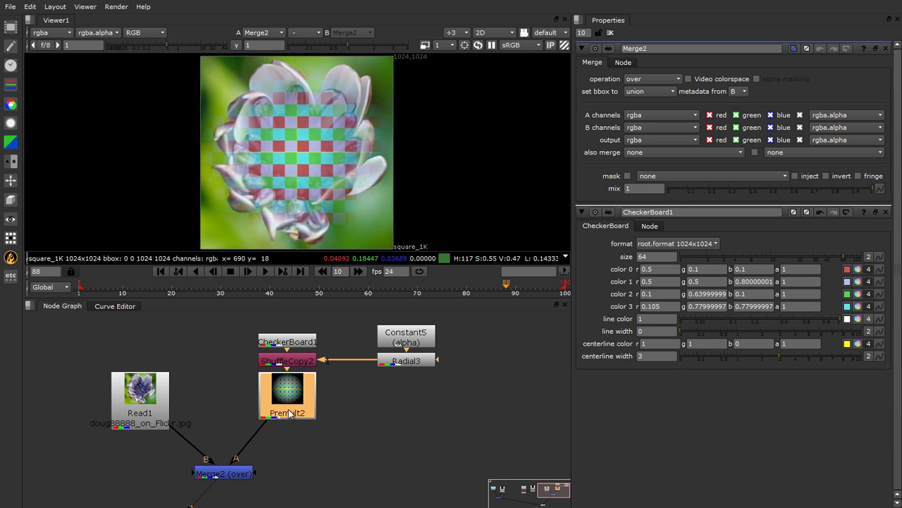
{"action": "left_click", "coordinate": [340, 438]}
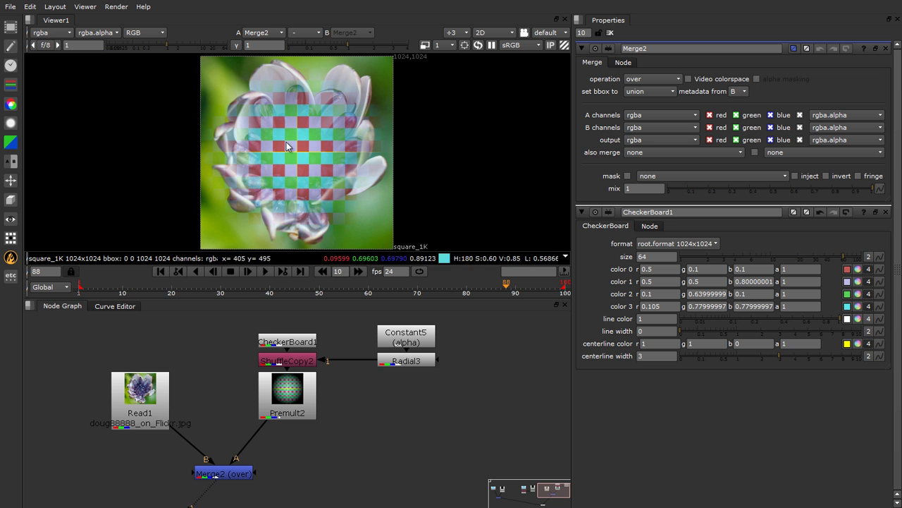
{"action": "scroll", "coordinate": [339, 153], "scroll_direction": "up", "scroll_amount": 5}
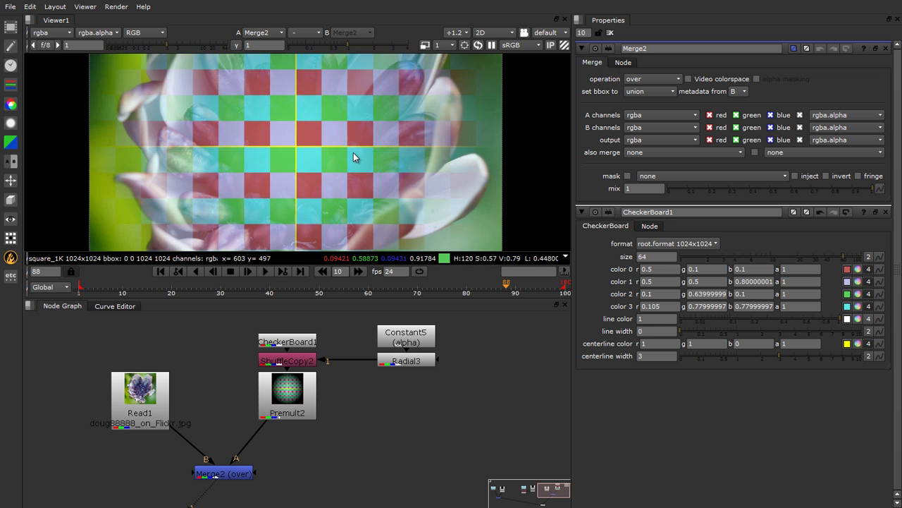
{"action": "scroll", "coordinate": [352, 164], "scroll_direction": "down", "scroll_amount": 3}
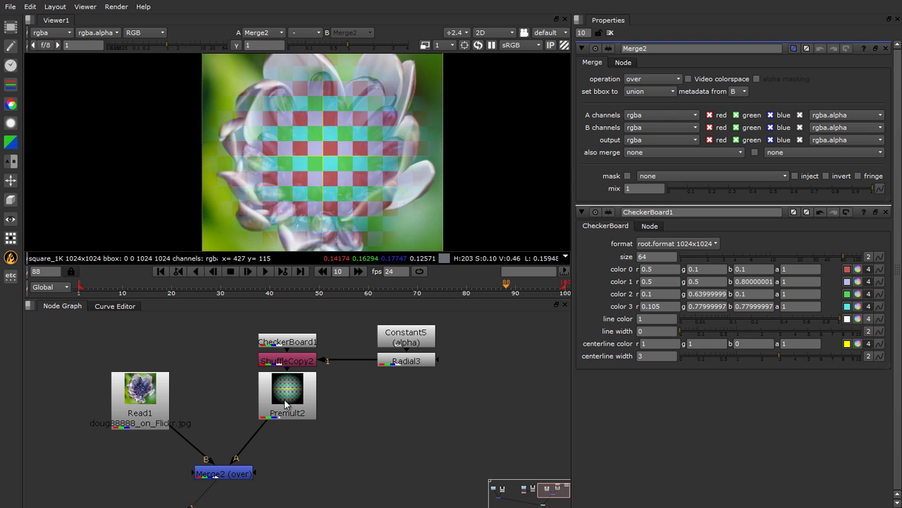
{"action": "left_click_drag", "start_coordinate": [132, 404], "coordinate": [133, 399]}
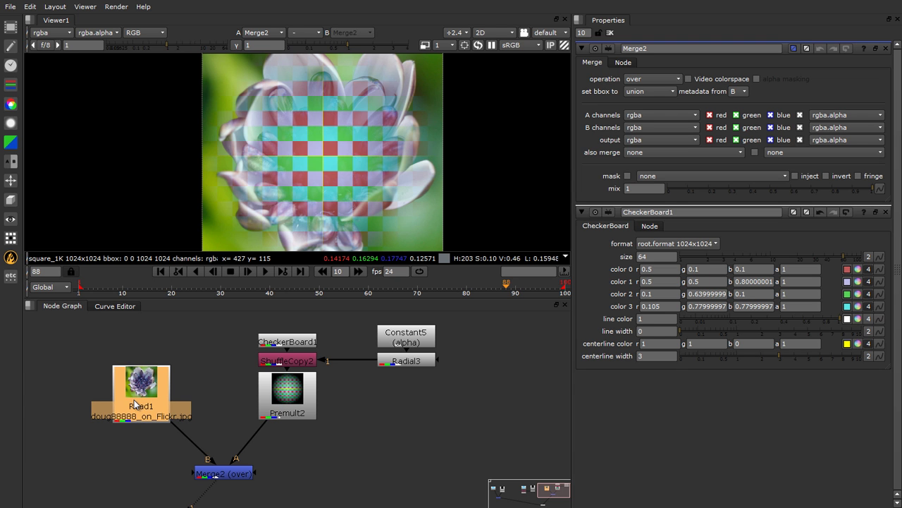
Switch Merge2's operation from over to multiply and inspect the tinted, darkened flower
{"action": "left_click", "coordinate": [652, 81]}
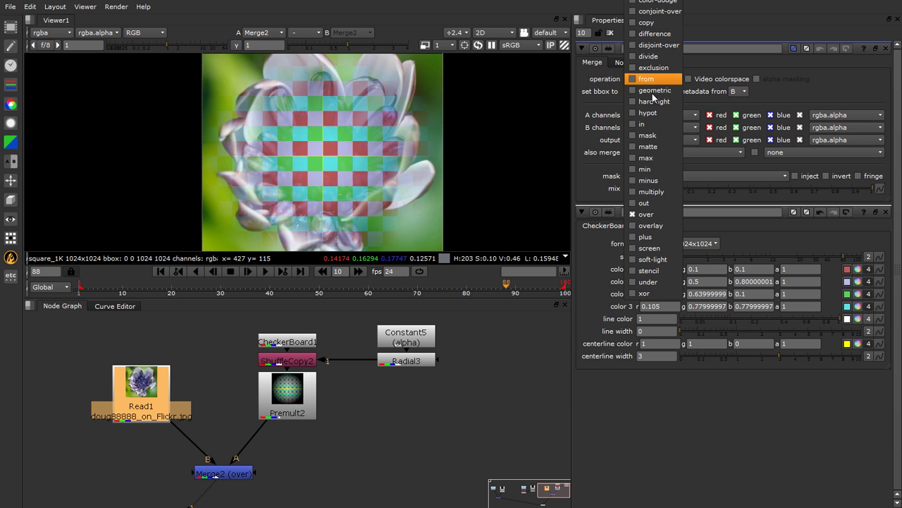
{"action": "left_click", "coordinate": [652, 191]}
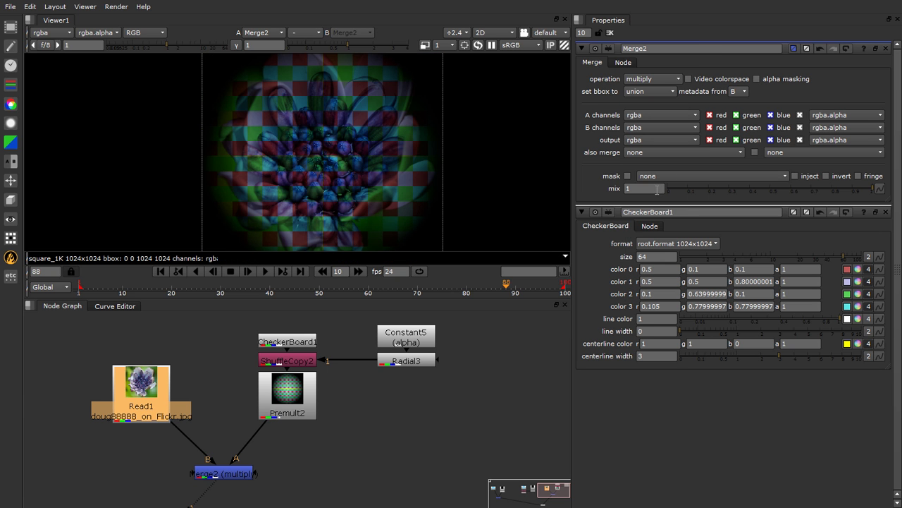
{"action": "left_click", "coordinate": [512, 348]}
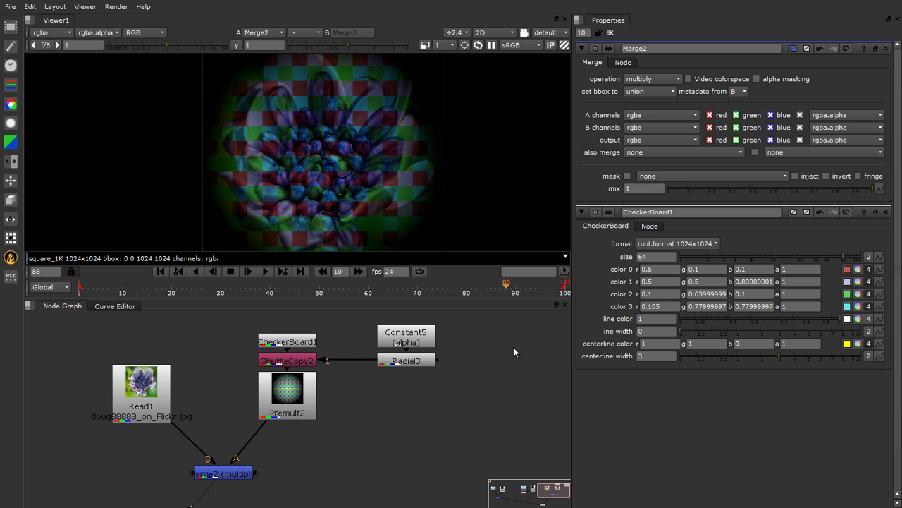
{"action": "scroll", "coordinate": [288, 224], "scroll_direction": "up", "scroll_amount": 1}
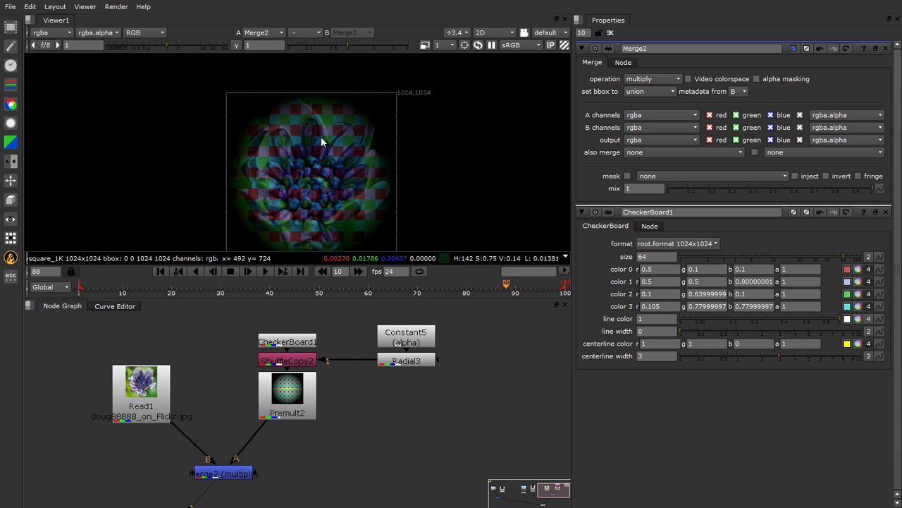
{"action": "scroll", "coordinate": [345, 127], "scroll_direction": "up", "scroll_amount": 3}
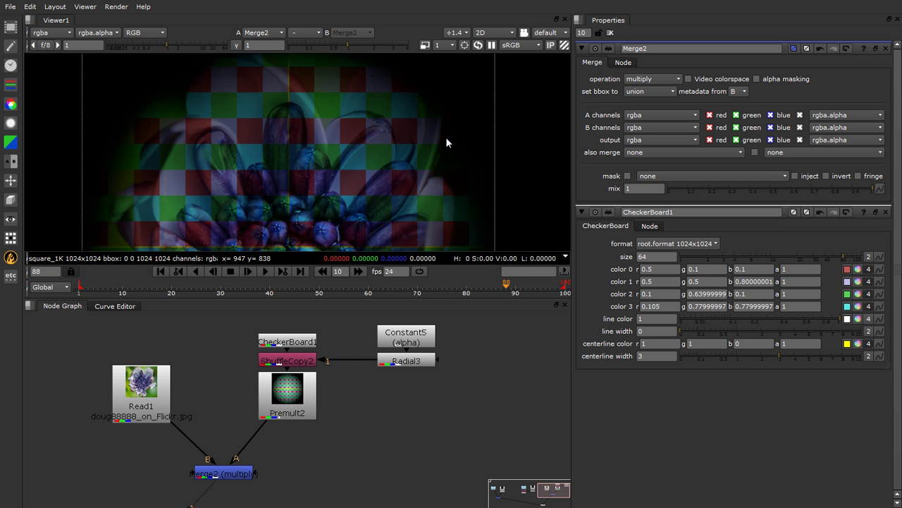
{"action": "scroll", "coordinate": [465, 152], "scroll_direction": "down", "scroll_amount": 2}
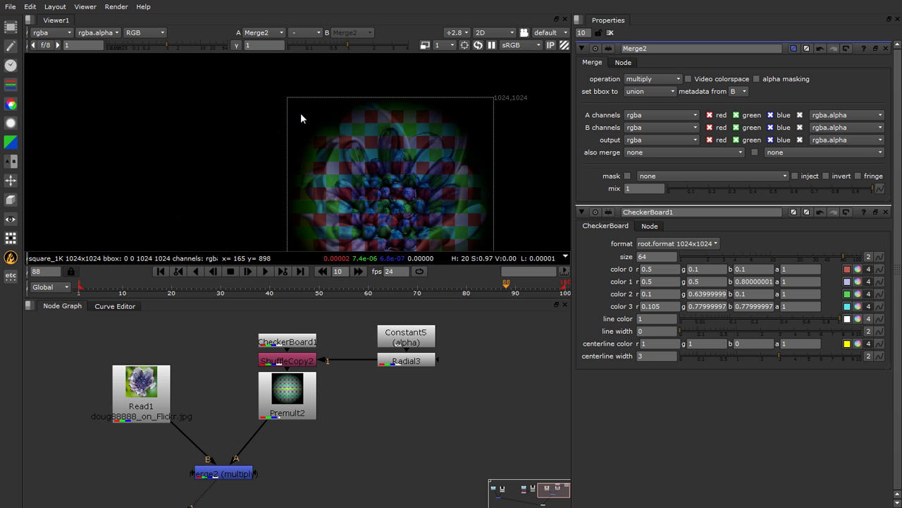
{"action": "scroll", "coordinate": [303, 106], "scroll_direction": "up", "scroll_amount": 3}
{"action": "scroll", "coordinate": [277, 123], "scroll_direction": "down", "scroll_amount": 2}
{"action": "scroll", "coordinate": [246, 125], "scroll_direction": "up", "scroll_amount": 3}
{"action": "scroll", "coordinate": [363, 194], "scroll_direction": "down", "scroll_amount": 1}
{"action": "scroll", "coordinate": [363, 195], "scroll_direction": "up", "scroll_amount": 2}
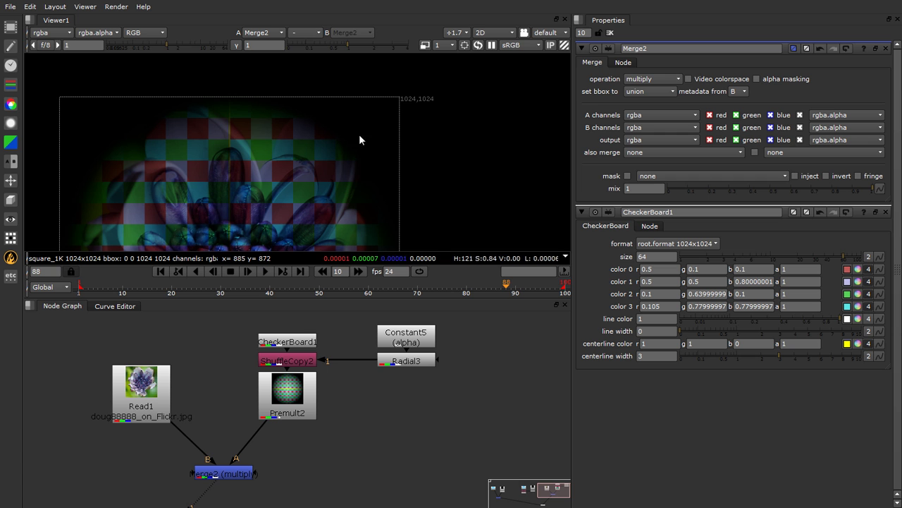
View Premult2's alpha channel, then return to full colour
{"action": "key", "text": "1"}
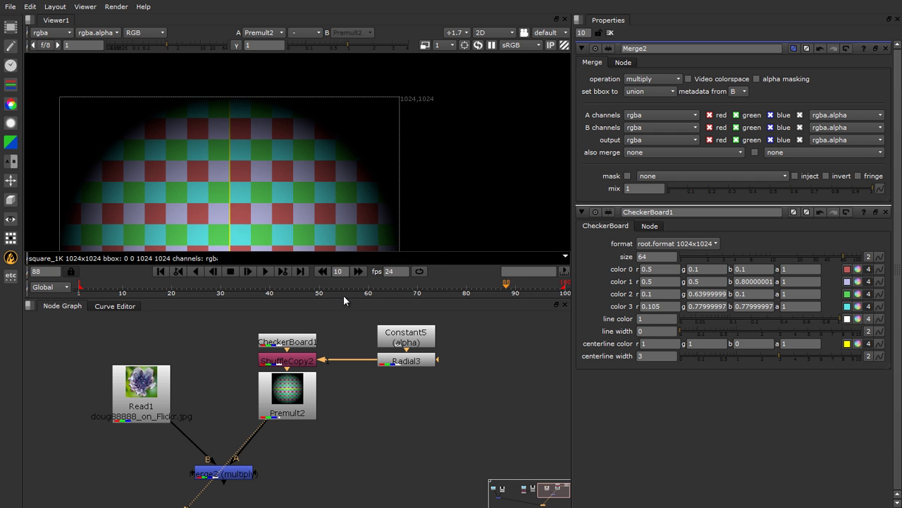
{"action": "key", "text": "a"}
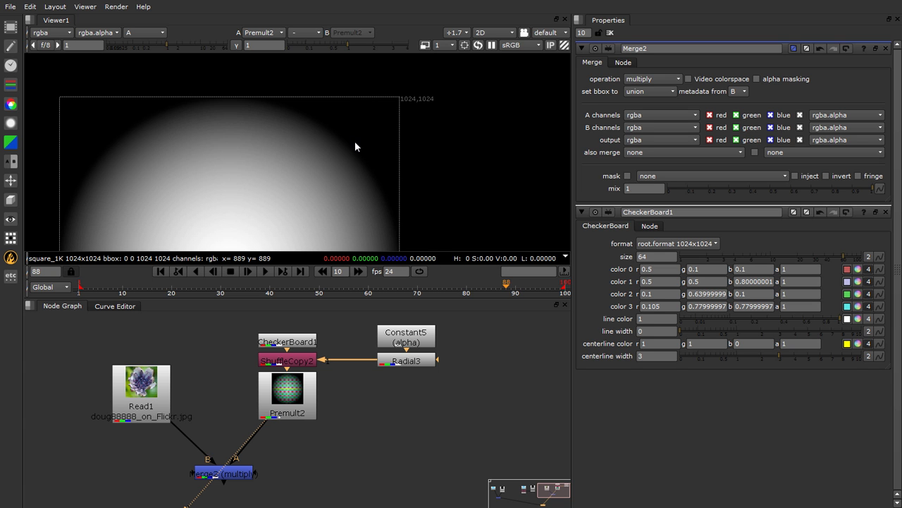
{"action": "key", "text": "a"}
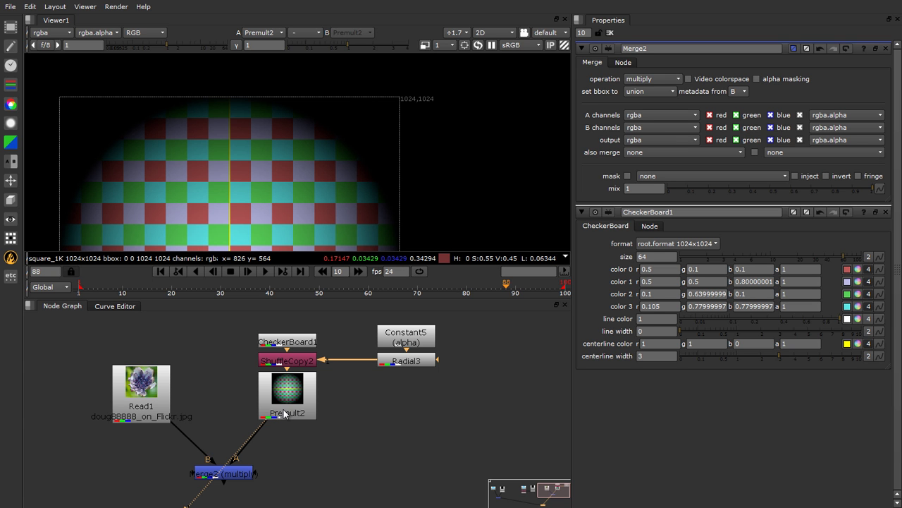
Connect Premult2 to Merge2's mask input and view the faintly tinted flower centre
{"action": "left_click_drag", "start_coordinate": [255, 470], "coordinate": [432, 361]}
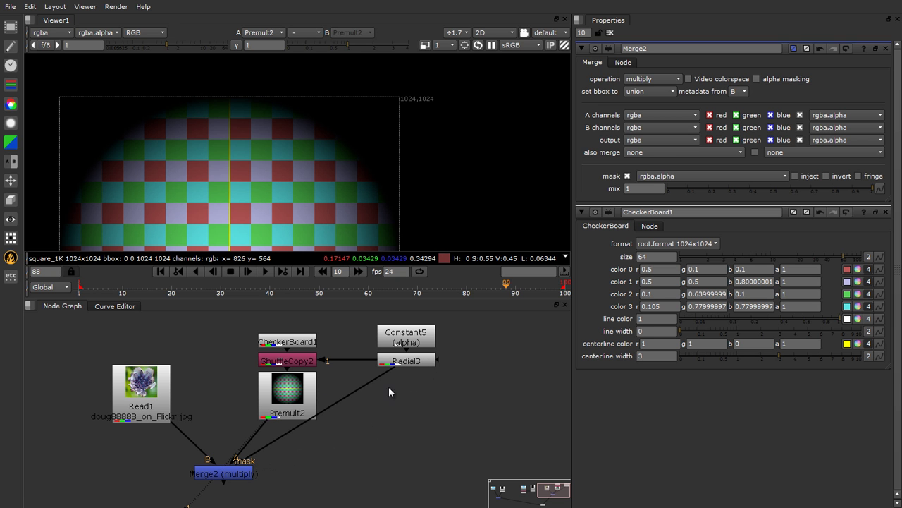
{"action": "left_click", "coordinate": [211, 475]}
{"action": "key", "text": "1"}
{"action": "scroll", "coordinate": [349, 129], "scroll_direction": "down", "scroll_amount": 3}
{"action": "scroll", "coordinate": [308, 218], "scroll_direction": "up", "scroll_amount": 5}
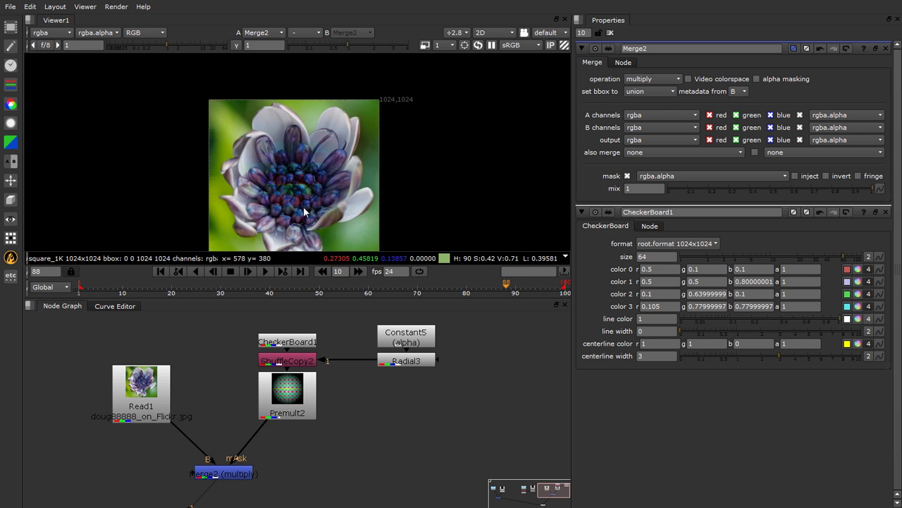
{"action": "scroll", "coordinate": [318, 202], "scroll_direction": "down", "scroll_amount": 1}
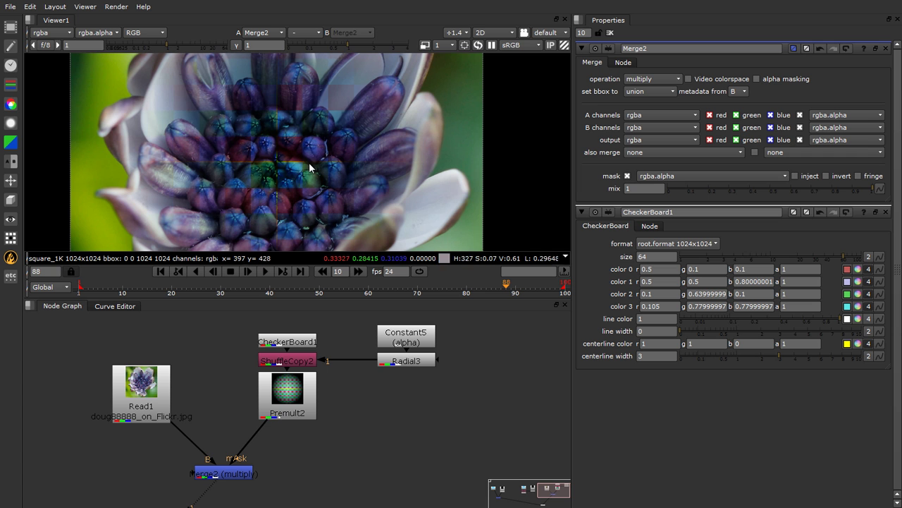
{"action": "scroll", "coordinate": [310, 183], "scroll_direction": "down", "scroll_amount": 2}
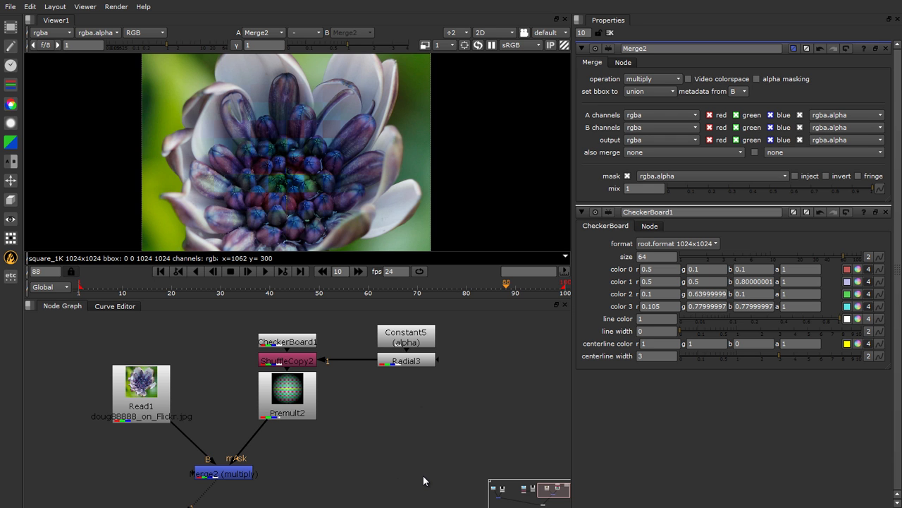
Change Merge2's merge operation to screen
{"action": "left_click", "coordinate": [231, 474]}
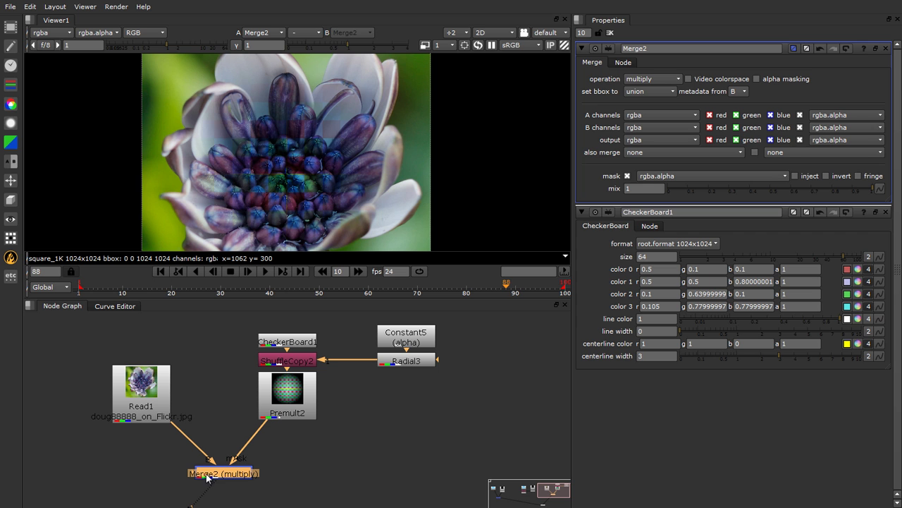
{"action": "left_click", "coordinate": [635, 80]}
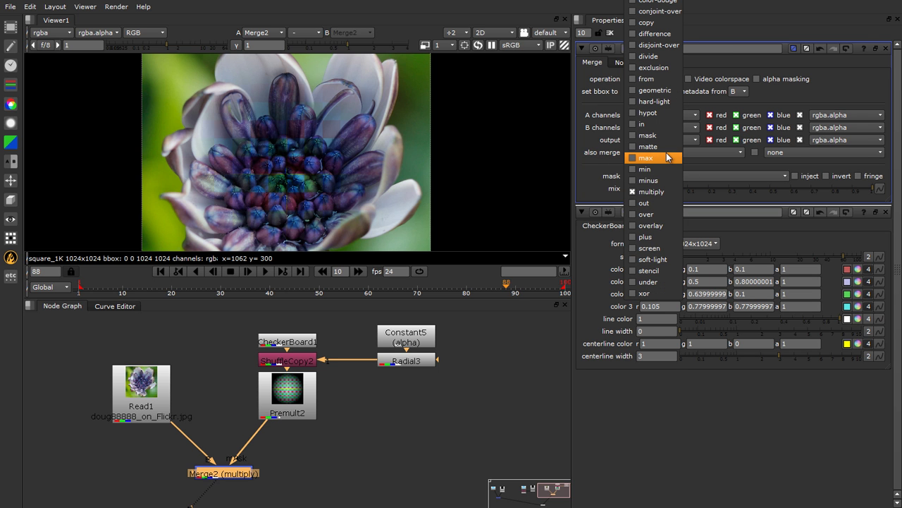
{"action": "left_click", "coordinate": [660, 250]}
{"action": "left_click", "coordinate": [502, 365]}
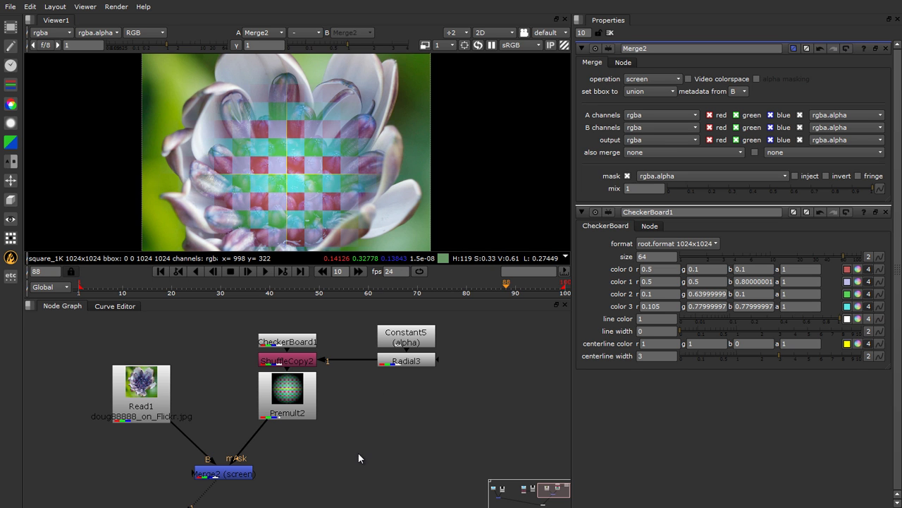
{"action": "scroll", "coordinate": [201, 134], "scroll_direction": "up", "scroll_amount": 8}
{"action": "scroll", "coordinate": [190, 215], "scroll_direction": "down", "scroll_amount": 8}
{"action": "scroll", "coordinate": [159, 236], "scroll_direction": "up", "scroll_amount": 8}
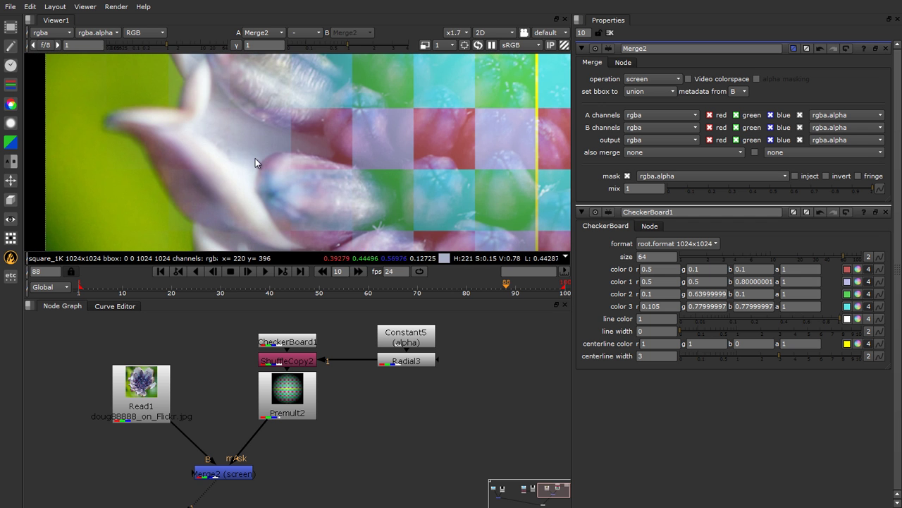
{"action": "scroll", "coordinate": [169, 197], "scroll_direction": "down", "scroll_amount": 5}
{"action": "scroll", "coordinate": [256, 192], "scroll_direction": "up", "scroll_amount": 2}
{"action": "scroll", "coordinate": [252, 196], "scroll_direction": "down", "scroll_amount": 3}
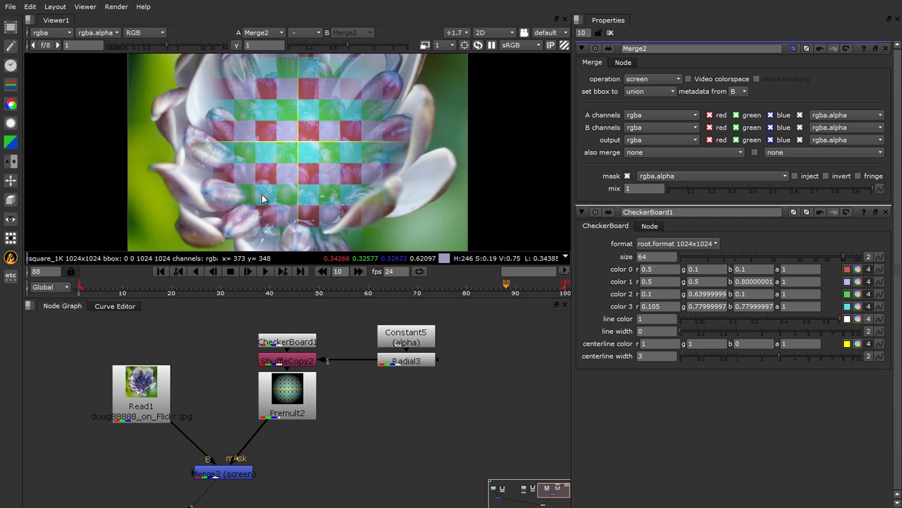
Compare the Merge2 result with Premult2's soft-edged checkerboard disc, ending on Premult2
{"action": "key", "text": "1"}
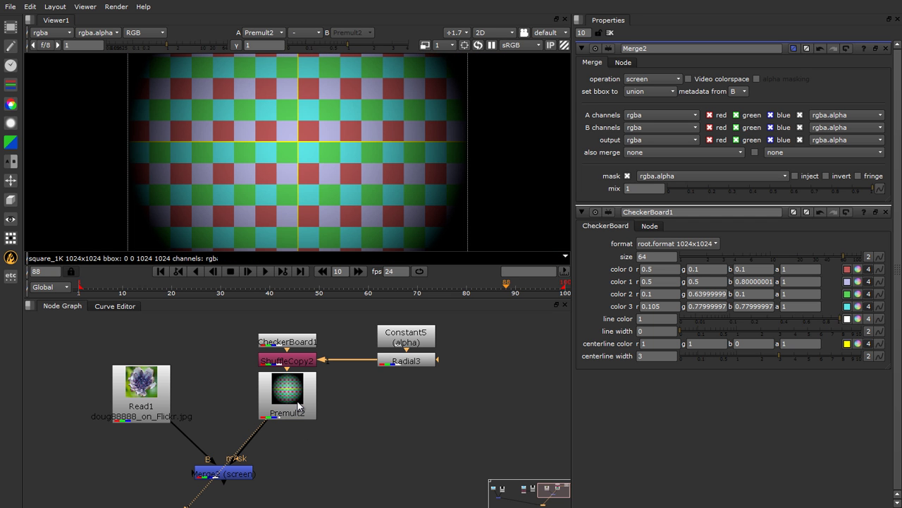
{"action": "scroll", "coordinate": [358, 140], "scroll_direction": "down", "scroll_amount": 2}
{"action": "scroll", "coordinate": [400, 194], "scroll_direction": "up", "scroll_amount": 3}
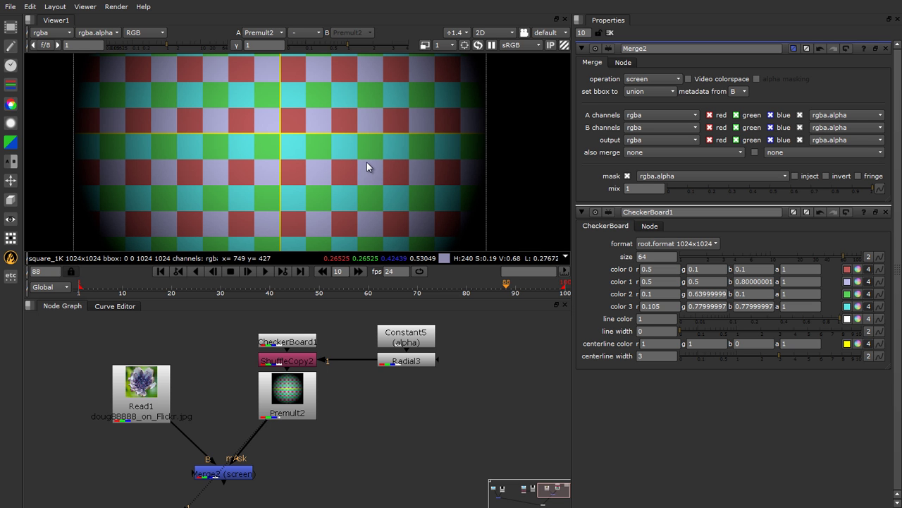
{"action": "left_click", "coordinate": [235, 482]}
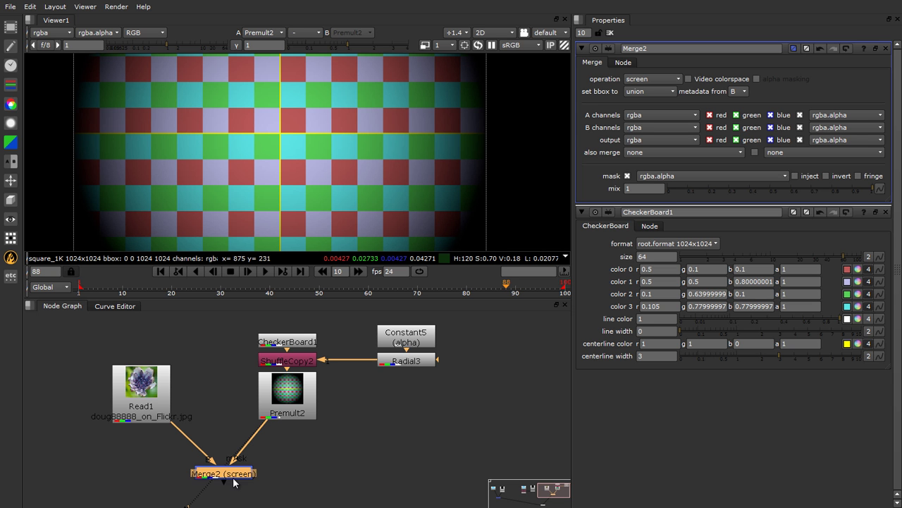
{"action": "key", "text": "1"}
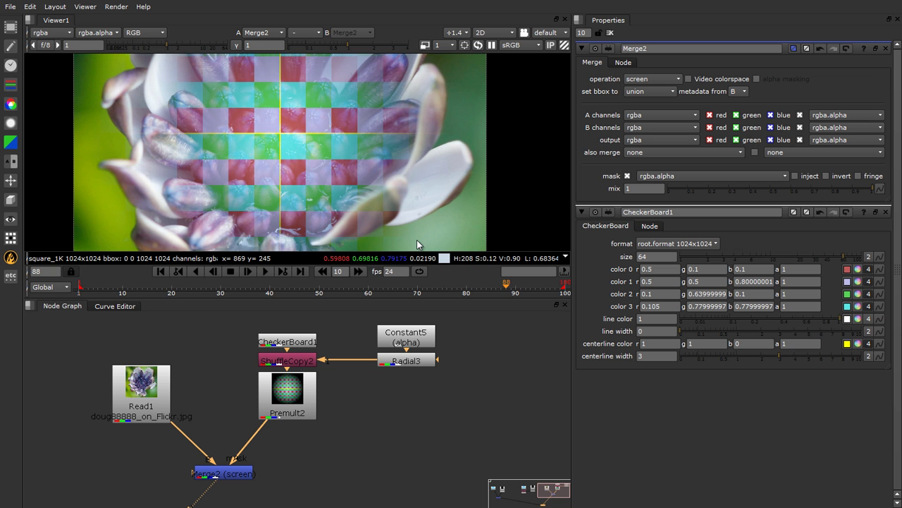
{"action": "left_click", "coordinate": [280, 409]}
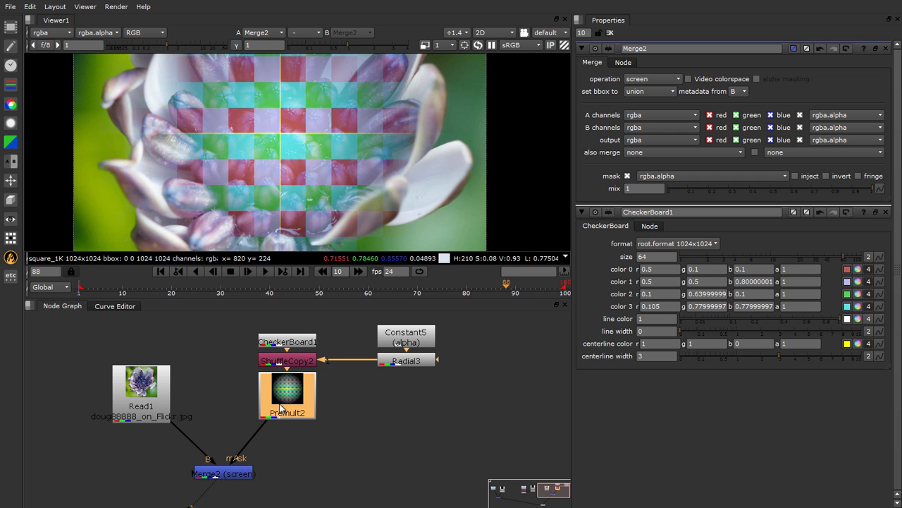
{"action": "key", "text": "1"}
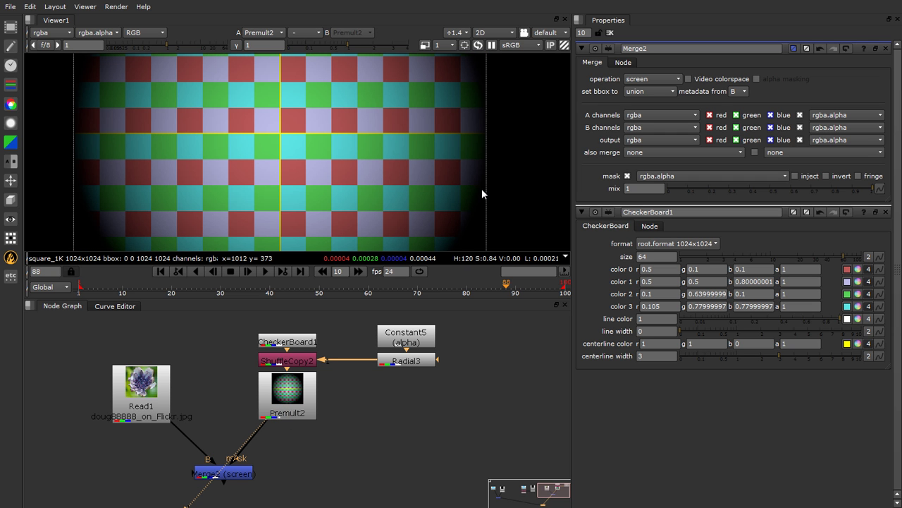
{"action": "scroll", "coordinate": [324, 122], "scroll_direction": "down", "scroll_amount": 3}
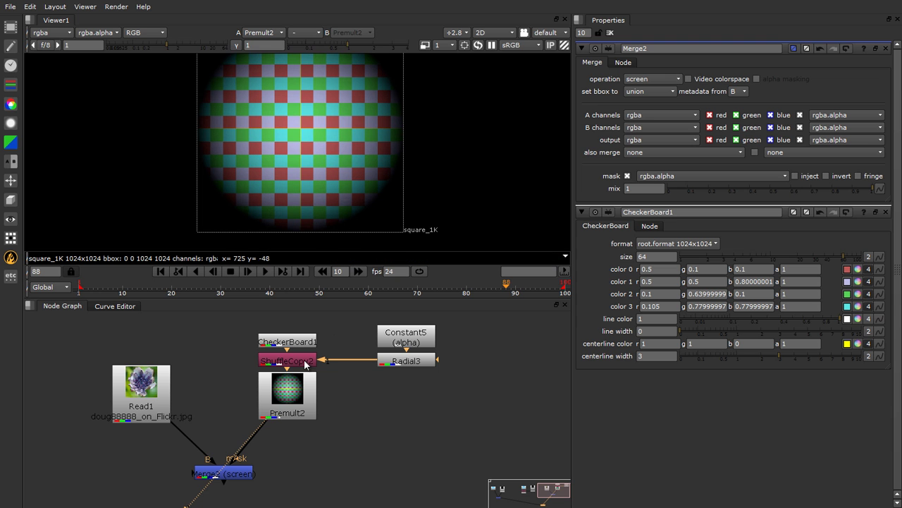
{"action": "left_click", "coordinate": [275, 414]}
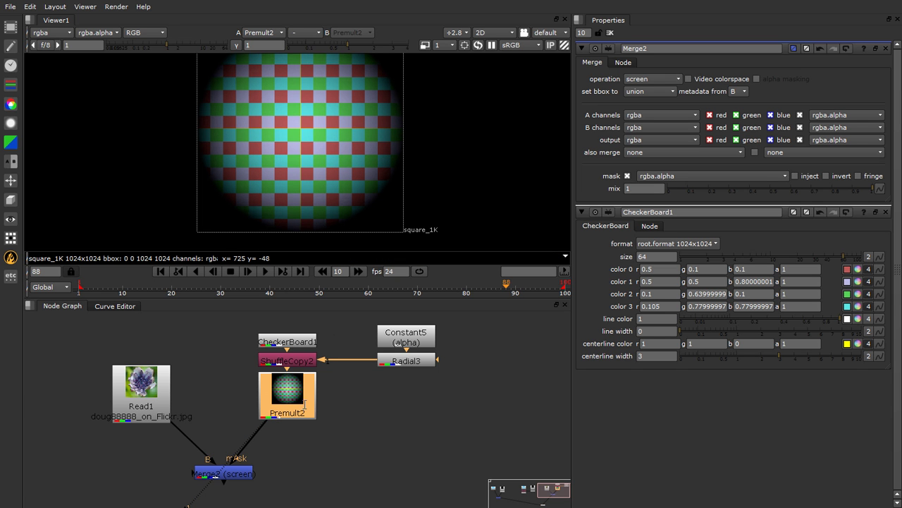
Insert an Unpremult1 node after Premult2 using the un node search
{"action": "key", "text": "Tab"}
{"action": "type", "text": "un"}
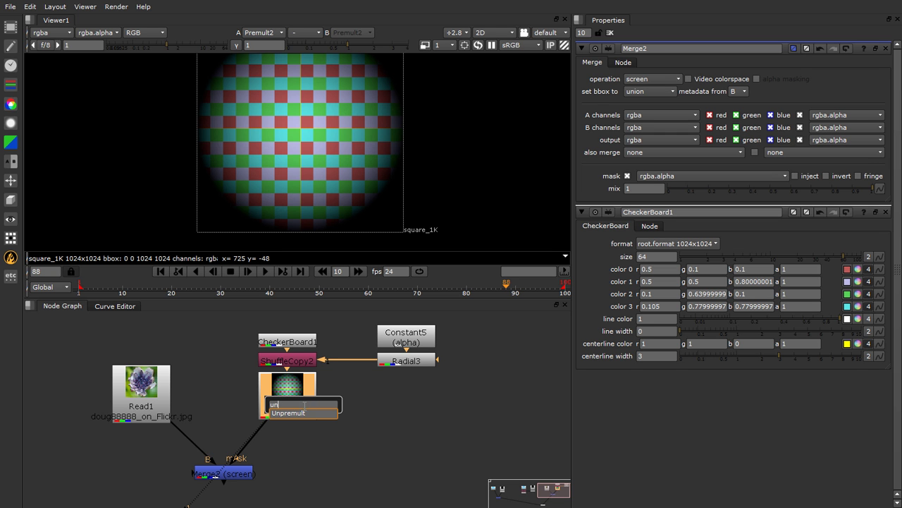
{"action": "left_click", "coordinate": [299, 416]}
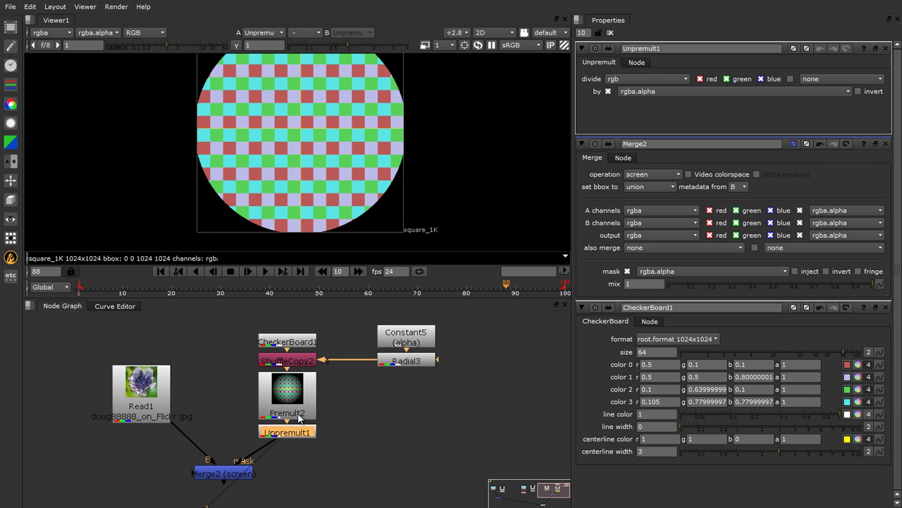
{"action": "left_click", "coordinate": [397, 443]}
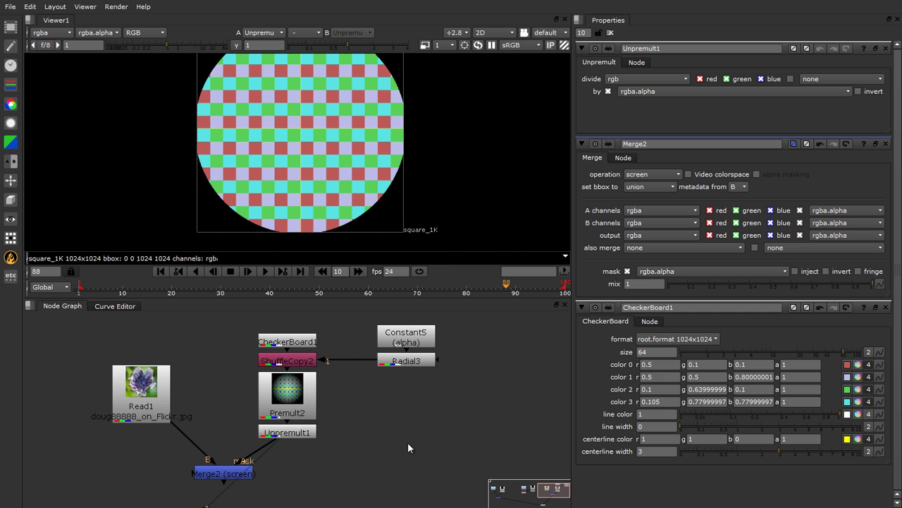
{"action": "scroll", "coordinate": [290, 128], "scroll_direction": "up", "scroll_amount": 3}
{"action": "scroll", "coordinate": [290, 128], "scroll_direction": "up", "scroll_amount": 2}
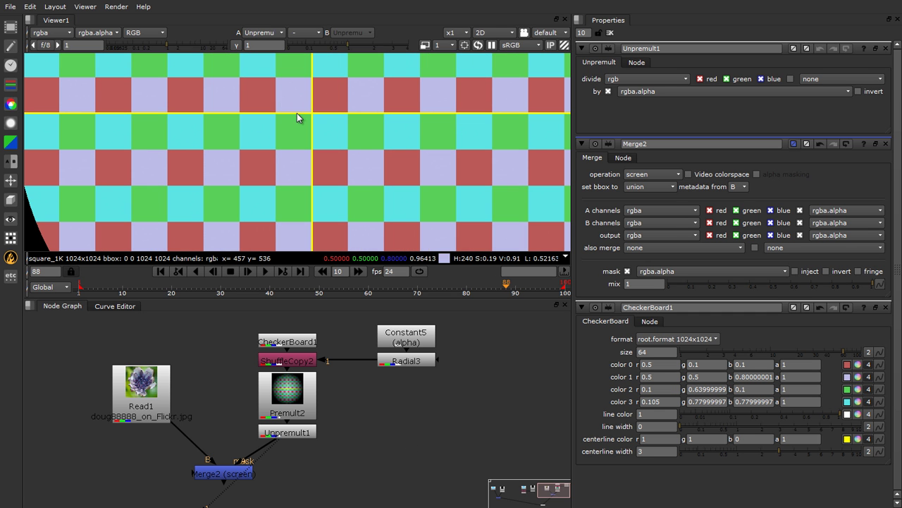
{"action": "scroll", "coordinate": [289, 110], "scroll_direction": "down", "scroll_amount": 4}
{"action": "scroll", "coordinate": [298, 105], "scroll_direction": "up", "scroll_amount": 4}
{"action": "scroll", "coordinate": [275, 112], "scroll_direction": "down", "scroll_amount": 4}
{"action": "scroll", "coordinate": [298, 137], "scroll_direction": "up", "scroll_amount": 3}
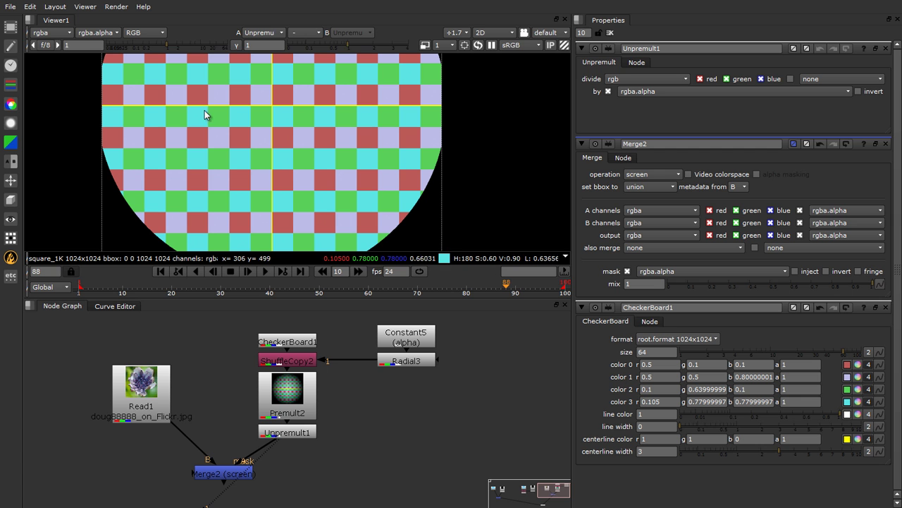
Toggle the viewer between Premult2 and Unpremult1 to compare soft and hard-edged discs
{"action": "left_click", "coordinate": [287, 395]}
{"action": "key", "text": "1"}
{"action": "key", "text": "2"}
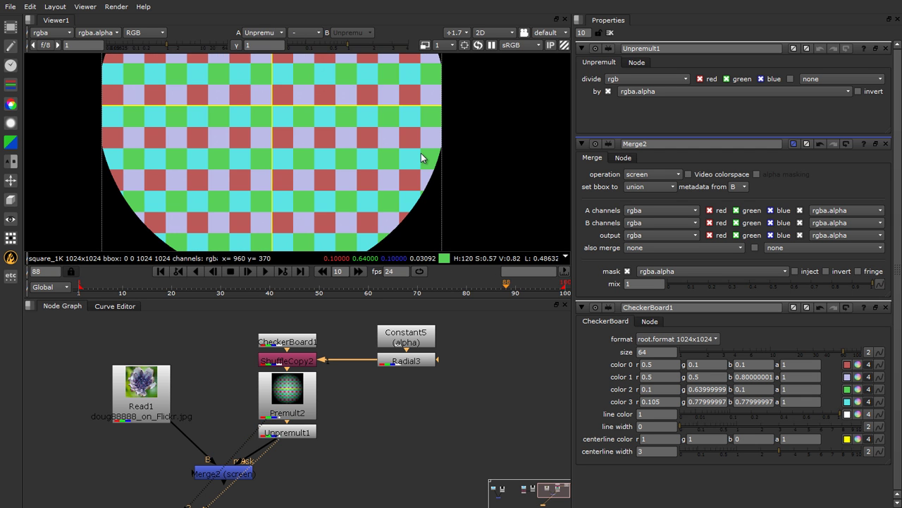
{"action": "key", "text": "1"}
{"action": "key", "text": "2"}
{"action": "key", "text": "1"}
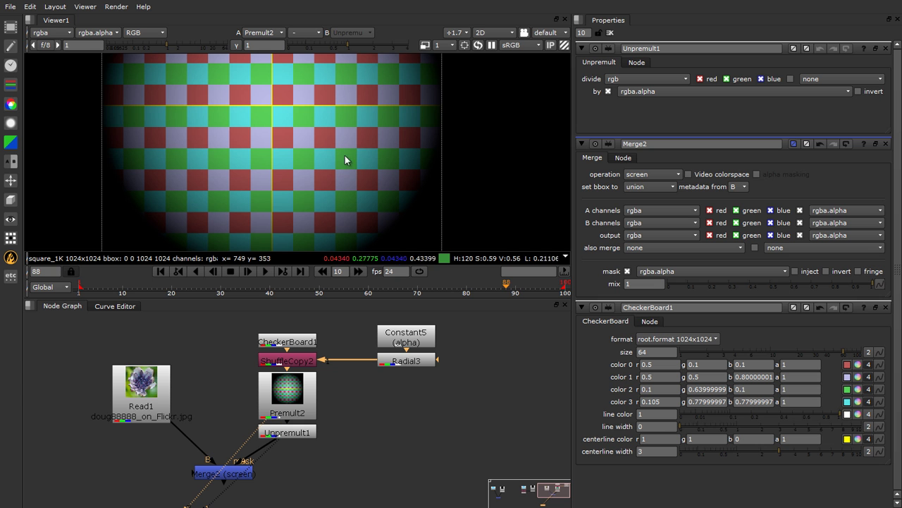
{"action": "key", "text": "1"}
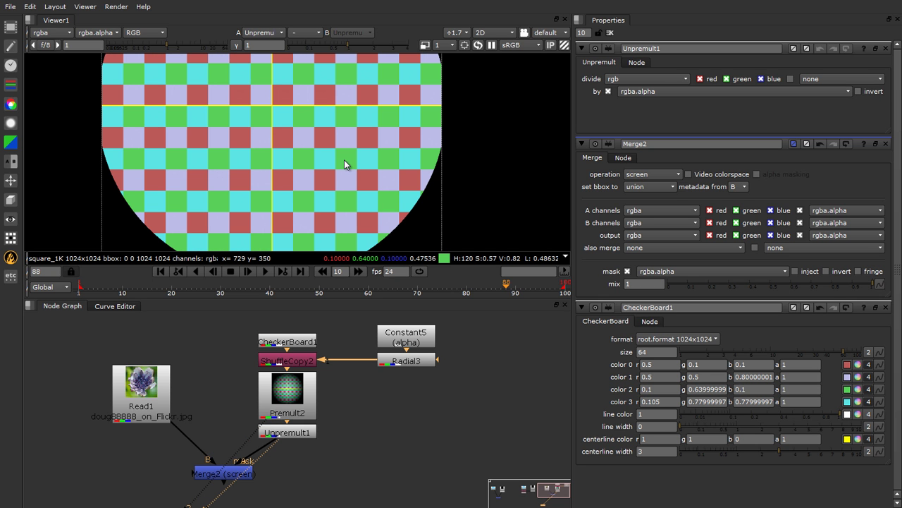
{"action": "scroll", "coordinate": [310, 148], "scroll_direction": "down", "scroll_amount": 2}
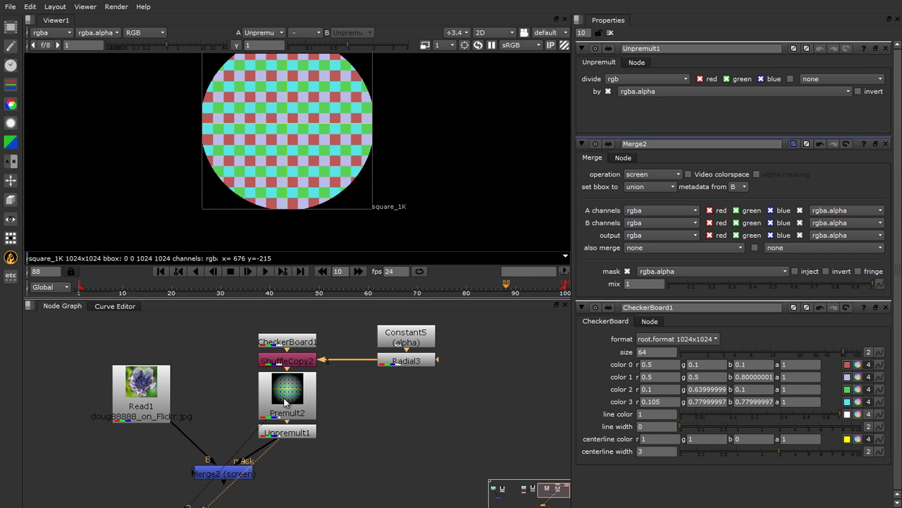
View the Merge2 screen composite of the checkerboard over the flower
{"action": "left_click", "coordinate": [231, 474]}
{"action": "key", "text": "1"}
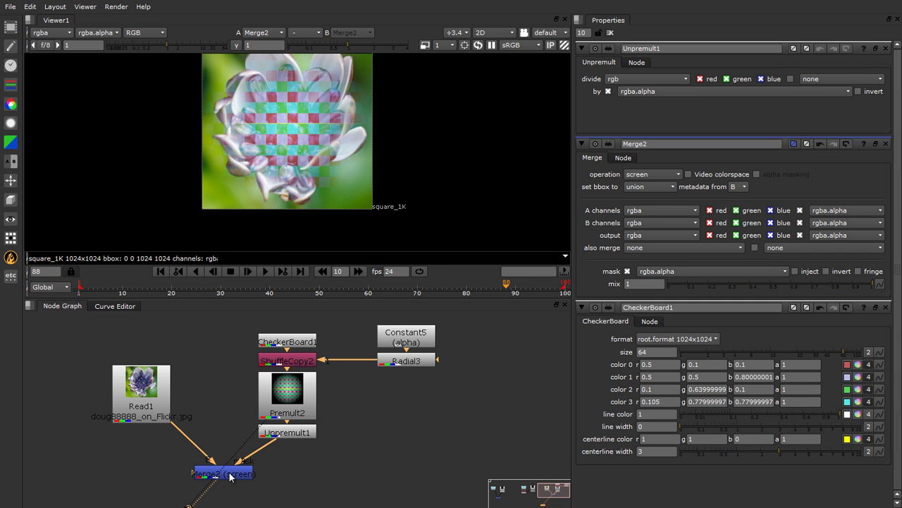
{"action": "scroll", "coordinate": [322, 151], "scroll_direction": "up", "scroll_amount": 6}
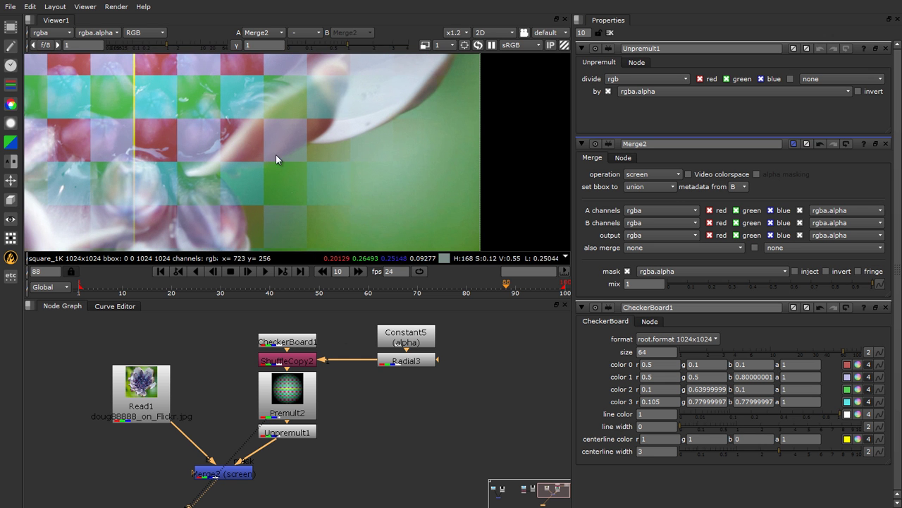
{"action": "scroll", "coordinate": [327, 184], "scroll_direction": "down", "scroll_amount": 3}
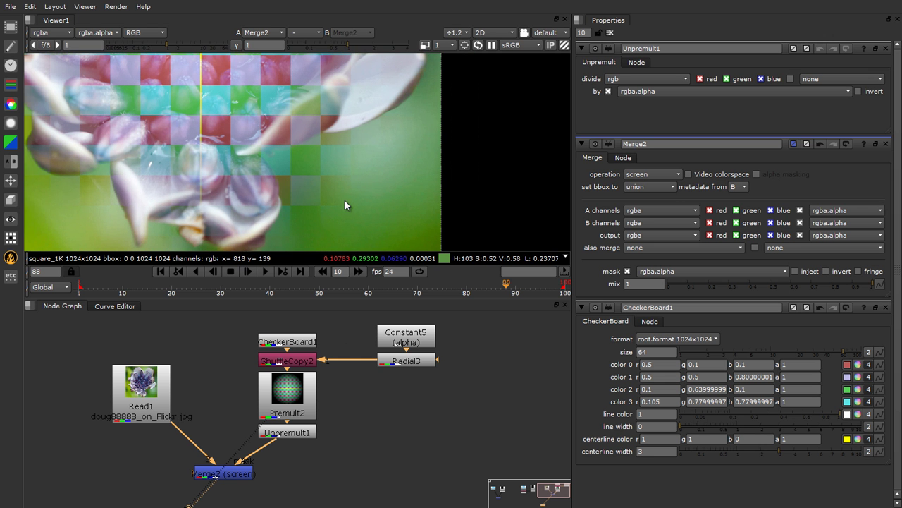
Toggle Unpremult1 off and on to compare its effect, leaving it enabled
{"action": "left_click", "coordinate": [294, 435]}
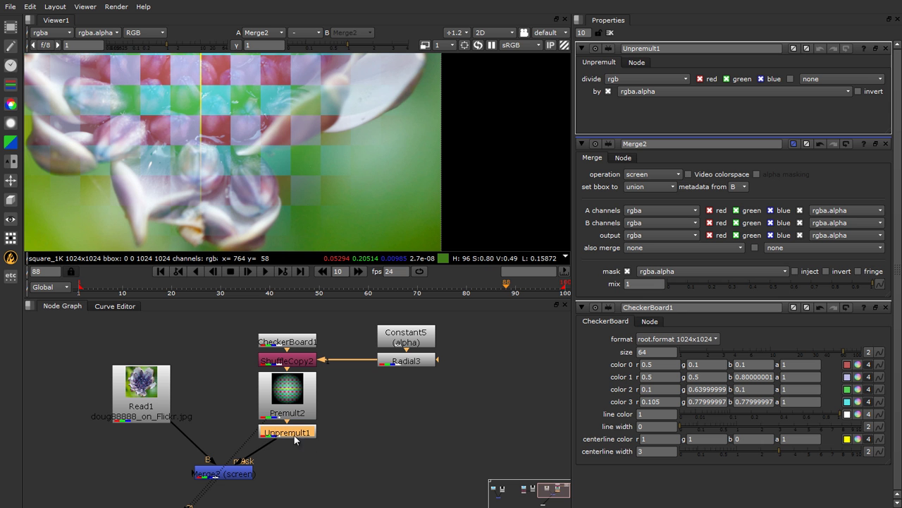
{"action": "key", "text": "d"}
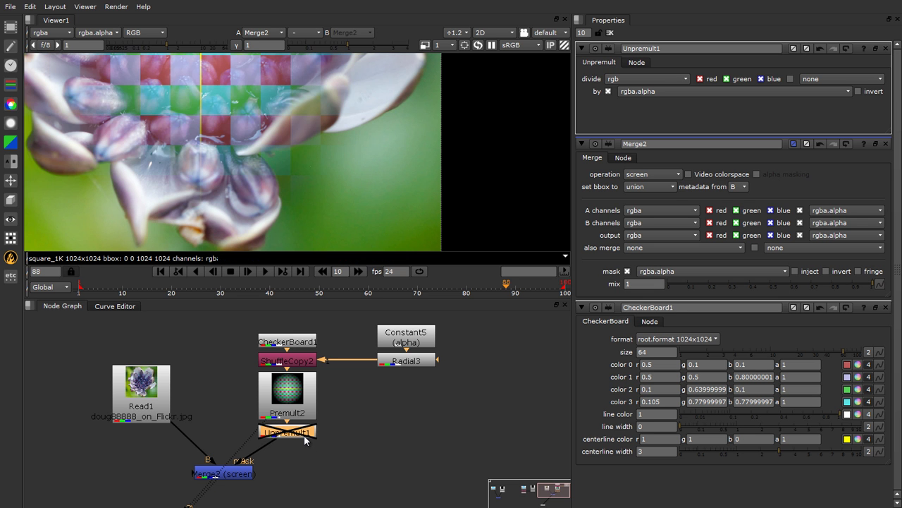
{"action": "scroll", "coordinate": [323, 186], "scroll_direction": "down", "scroll_amount": 2}
{"action": "scroll", "coordinate": [323, 185], "scroll_direction": "down", "scroll_amount": 1}
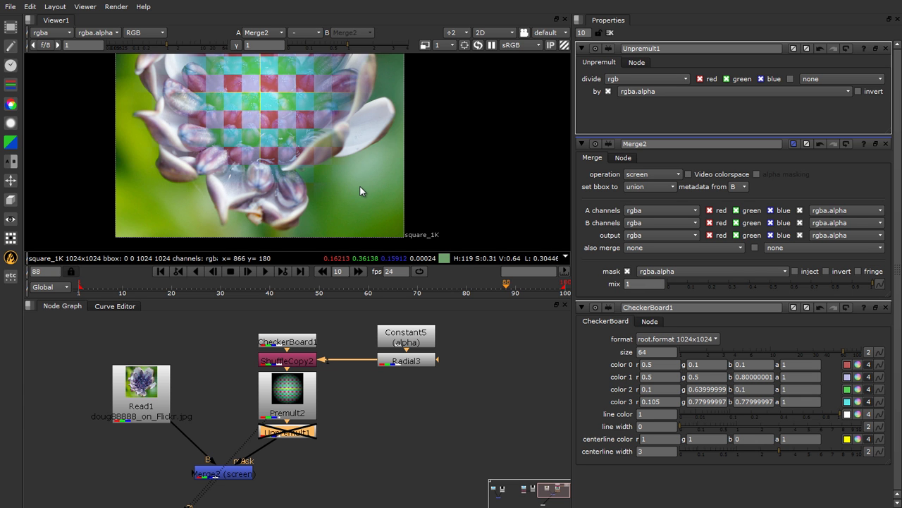
{"action": "key", "text": "d"}
{"action": "key", "text": "d"}
{"action": "key", "text": "d"}
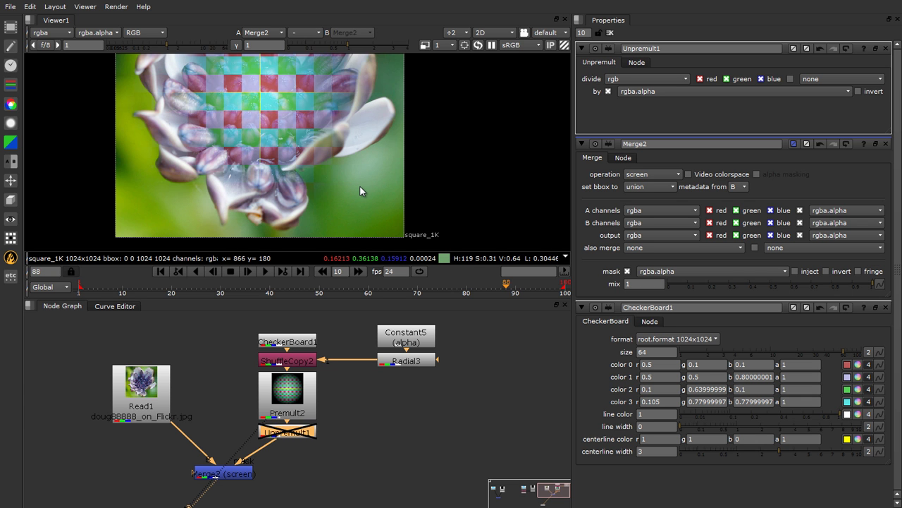
{"action": "key", "text": "d"}
{"action": "key", "text": "d"}
{"action": "key", "text": "d"}
{"action": "key", "text": "d"}
{"action": "key", "text": "d"}
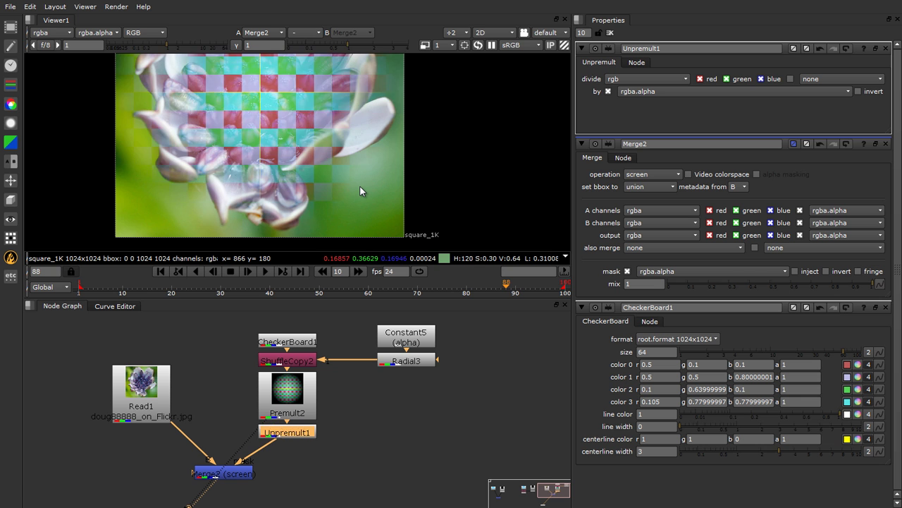
{"action": "key", "text": "d"}
{"action": "key", "text": "d"}
{"action": "key", "text": "d"}
Move Merge2 lower in the node graph and bring up its settings
{"action": "left_click", "coordinate": [227, 474]}
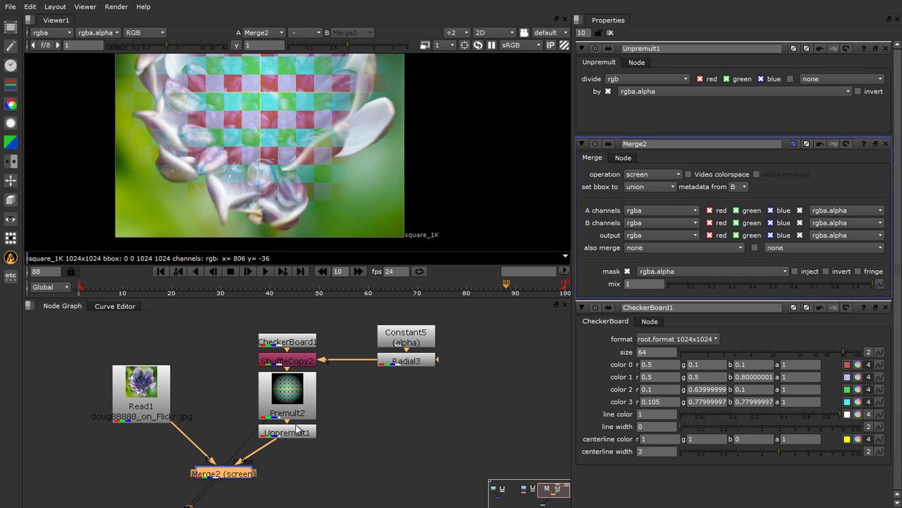
{"action": "scroll", "coordinate": [296, 427], "scroll_direction": "up", "scroll_amount": 6}
{"action": "left_click", "coordinate": [340, 371]}
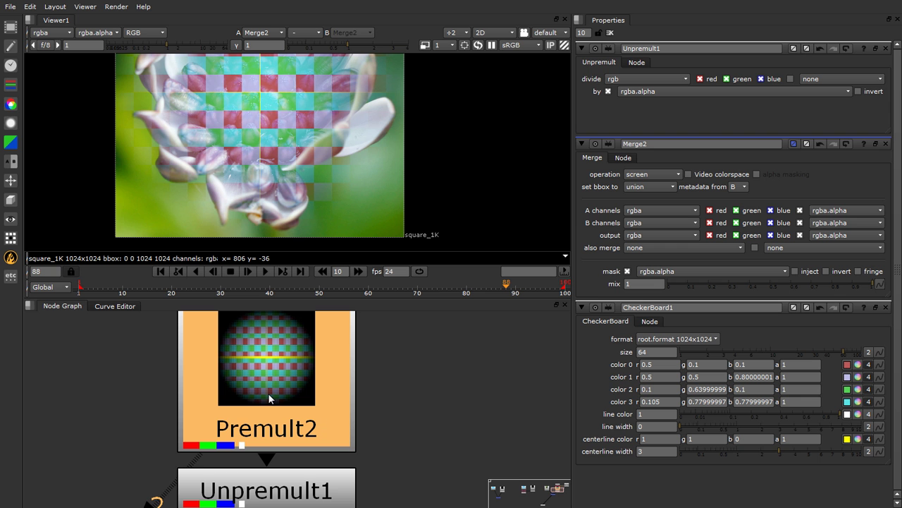
{"action": "scroll", "coordinate": [269, 399], "scroll_direction": "down", "scroll_amount": 4}
{"action": "scroll", "coordinate": [268, 442], "scroll_direction": "up", "scroll_amount": 3}
{"action": "left_click", "coordinate": [271, 412]}
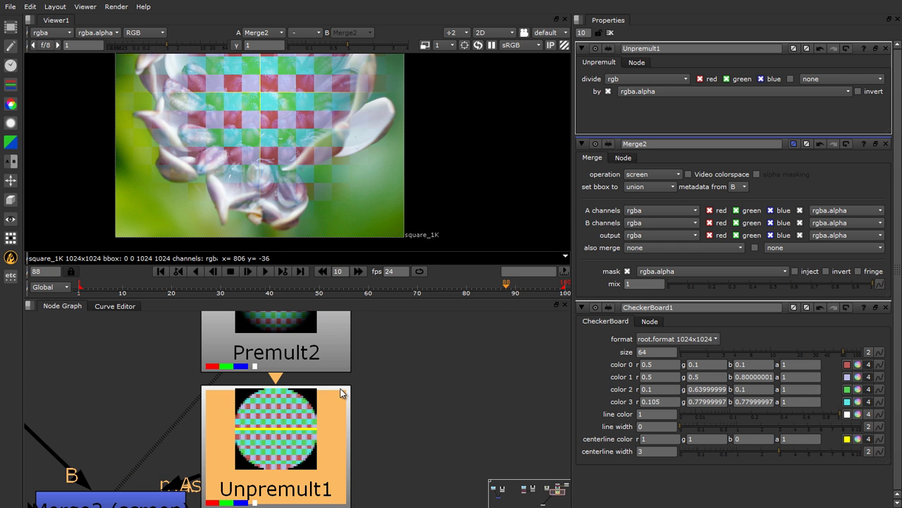
{"action": "scroll", "coordinate": [282, 416], "scroll_direction": "down", "scroll_amount": 4}
{"action": "left_click_drag", "start_coordinate": [265, 431], "coordinate": [262, 473]}
{"action": "left_click", "coordinate": [311, 485]}
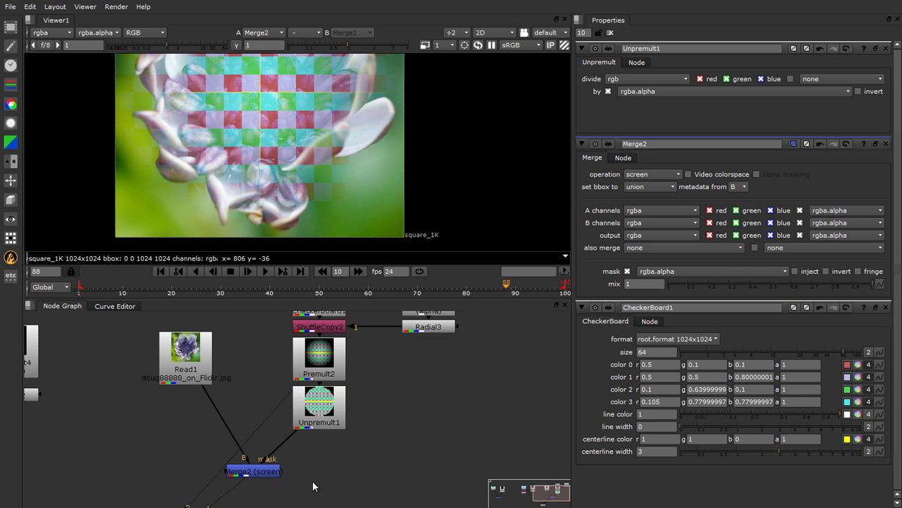
{"action": "scroll", "coordinate": [314, 485], "scroll_direction": "up", "scroll_amount": 2}
{"action": "left_click", "coordinate": [271, 471]}
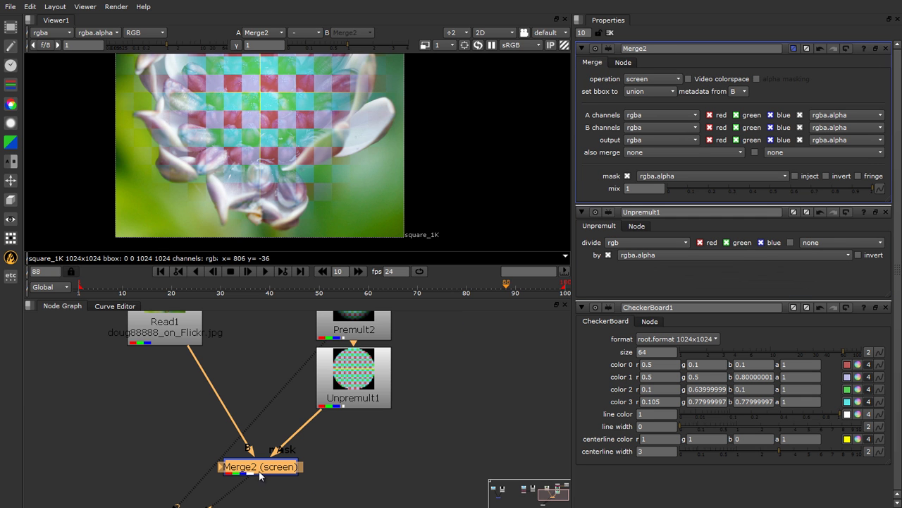
Change Merge2's operation to multiply
{"action": "left_click", "coordinate": [655, 78]}
{"action": "left_click", "coordinate": [665, 191]}
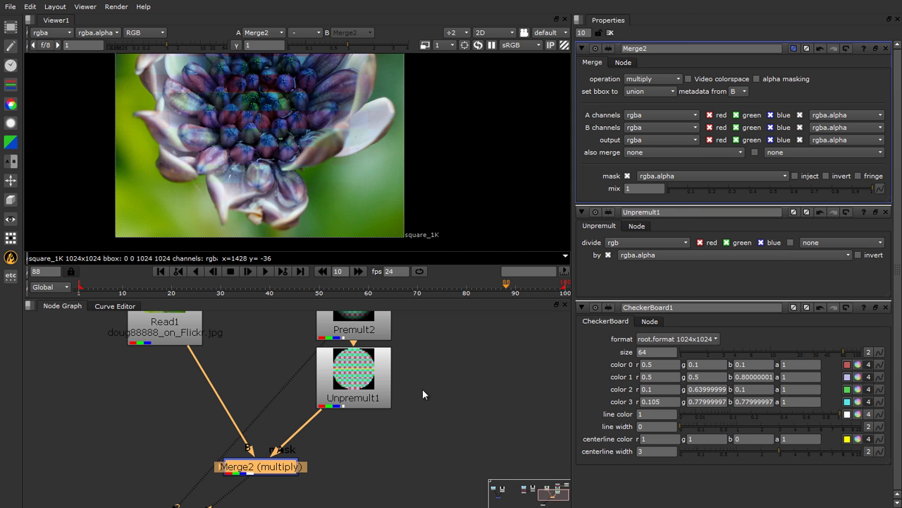
{"action": "left_click", "coordinate": [334, 446]}
{"action": "scroll", "coordinate": [213, 180], "scroll_direction": "down", "scroll_amount": 2}
{"action": "scroll", "coordinate": [214, 179], "scroll_direction": "up", "scroll_amount": 1}
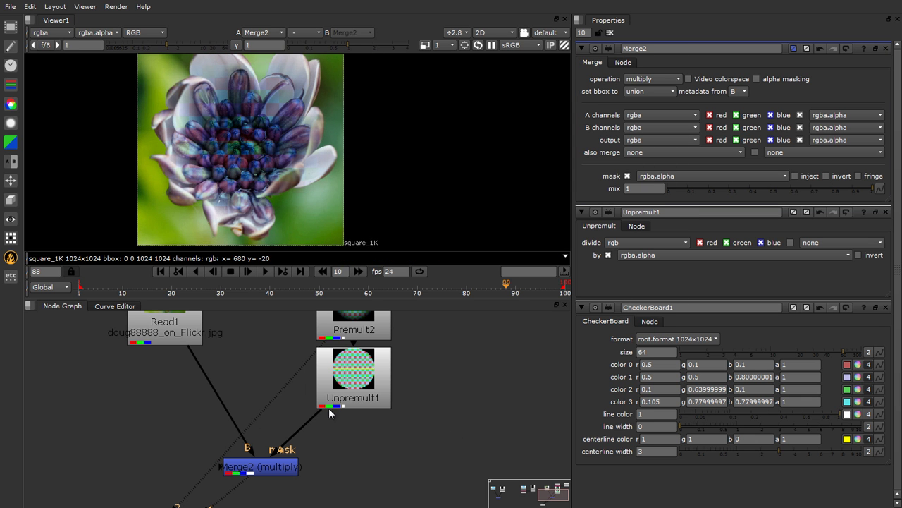
Toggle Unpremult1 repeatedly to compare edges, leave it on, and nudge it under Premult2
{"action": "left_click", "coordinate": [341, 384]}
{"action": "key", "text": "d"}
{"action": "key", "text": "d"}
{"action": "key", "text": "d"}
{"action": "key", "text": "d"}
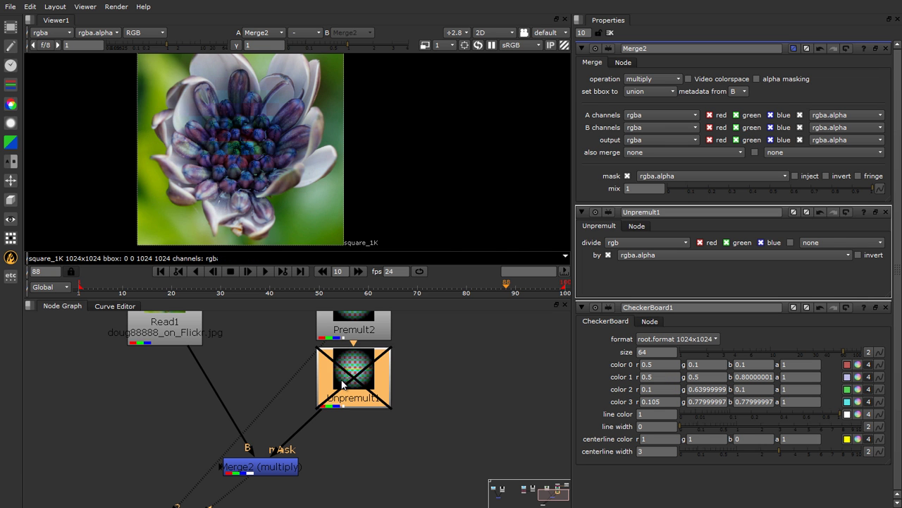
{"action": "scroll", "coordinate": [221, 106], "scroll_direction": "up", "scroll_amount": 5}
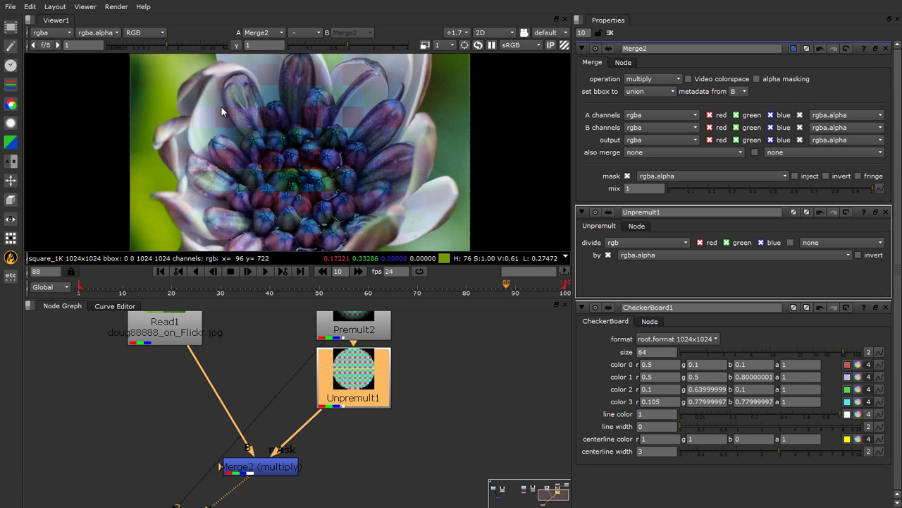
{"action": "key", "text": "d"}
{"action": "key", "text": "d"}
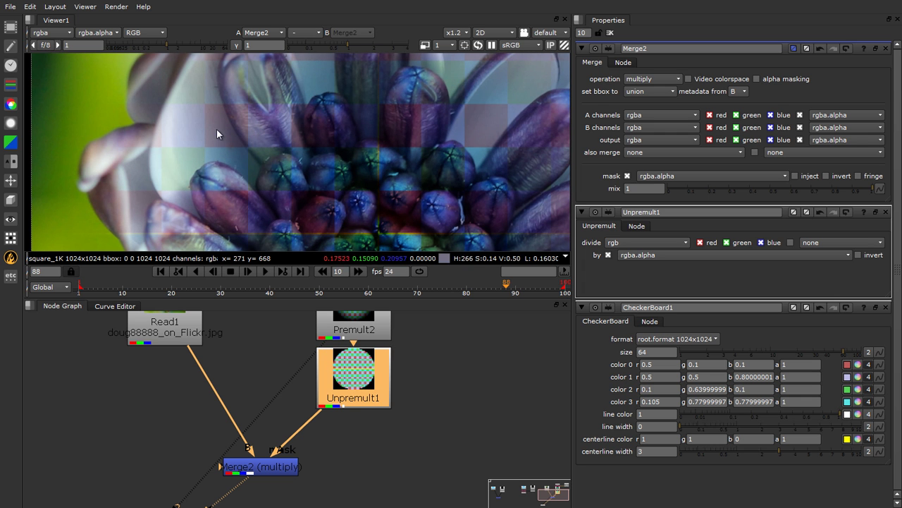
{"action": "key", "text": "d"}
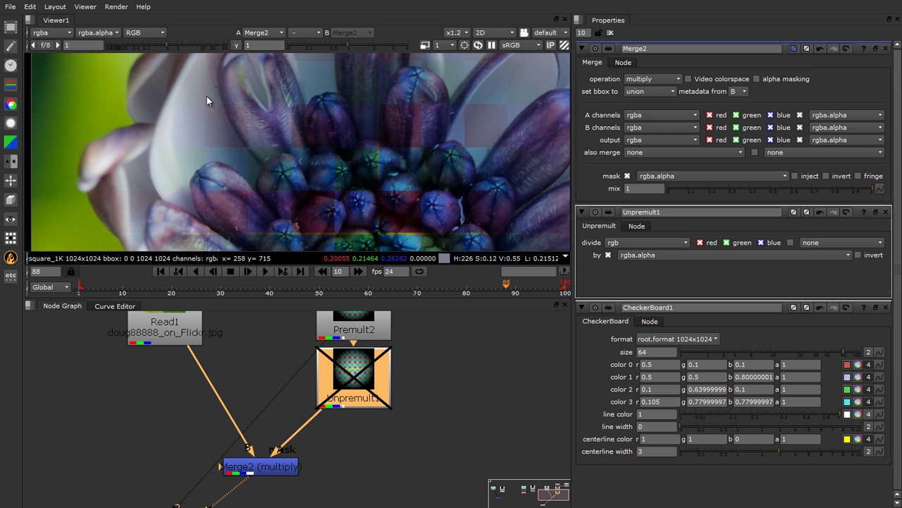
{"action": "key", "text": "d"}
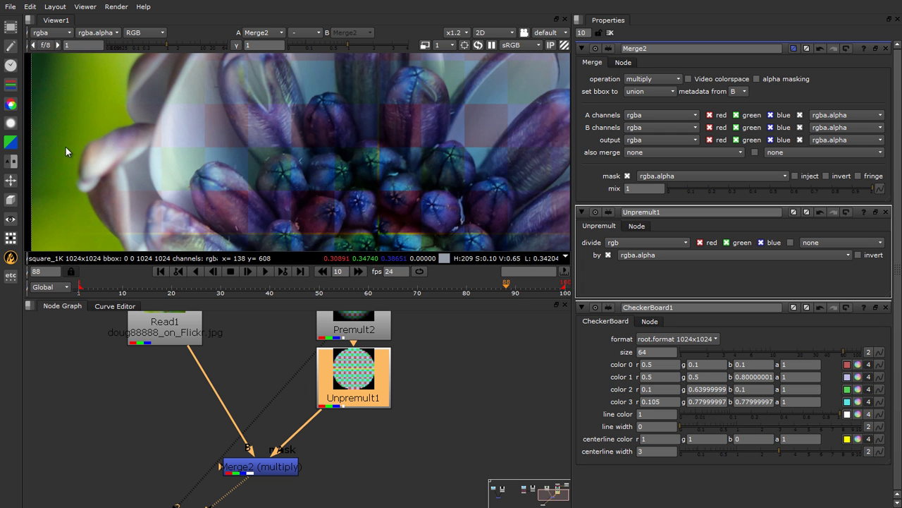
{"action": "scroll", "coordinate": [83, 96], "scroll_direction": "up", "scroll_amount": 4}
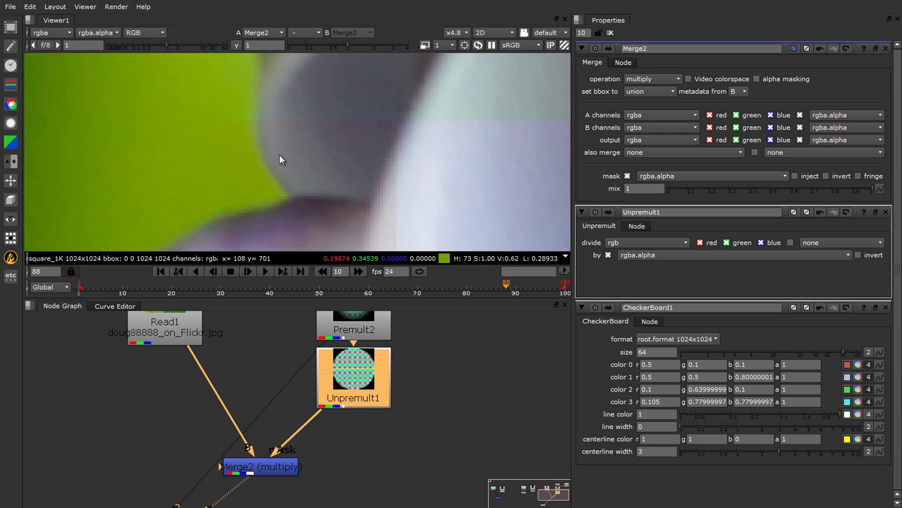
{"action": "key", "text": "d"}
{"action": "key", "text": "d"}
{"action": "key", "text": "d"}
{"action": "key", "text": "d"}
{"action": "key", "text": "d"}
{"action": "key", "text": "d"}
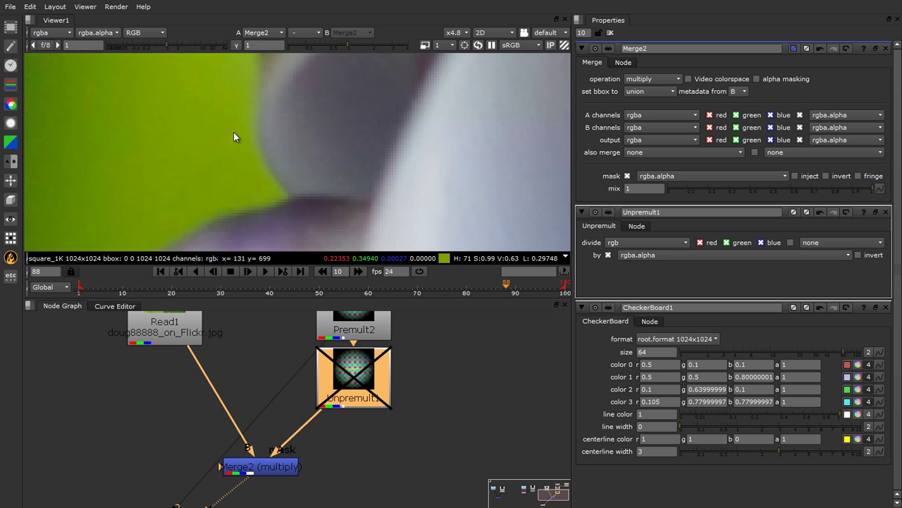
{"action": "scroll", "coordinate": [202, 153], "scroll_direction": "down", "scroll_amount": 7}
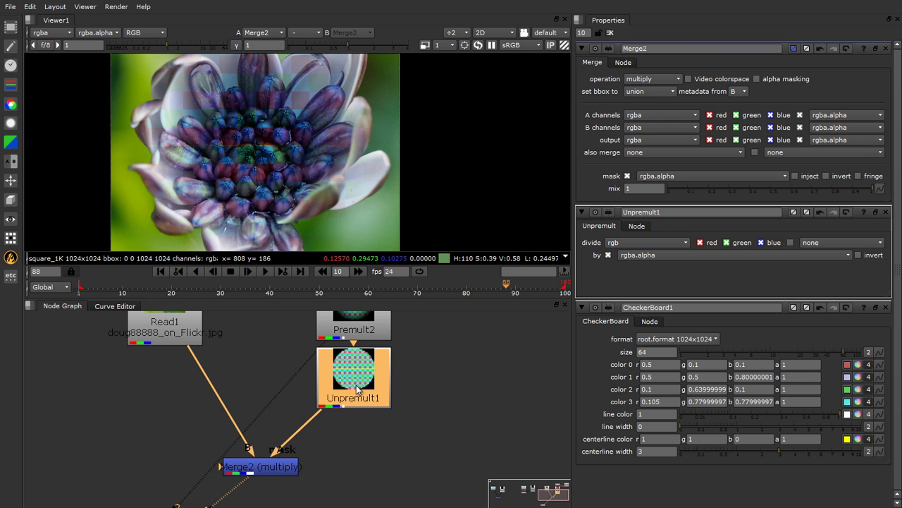
{"action": "mouse_move", "coordinate": [346, 384]}
{"action": "left_mouse_down"}
{"action": "mouse_move", "coordinate": [344, 404]}
{"action": "mouse_move", "coordinate": [343, 393]}
{"action": "left_mouse_up"}
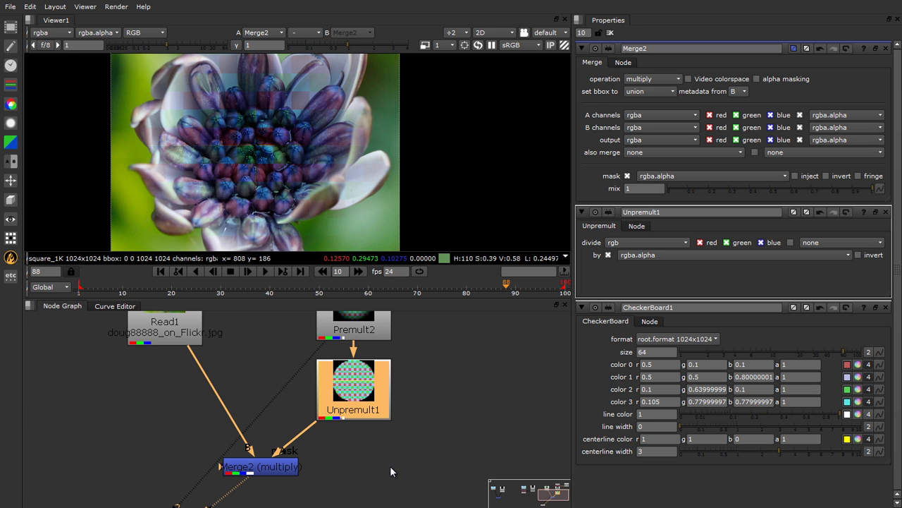
Frame the Constant7 branch and delete its Radial4 node
{"action": "left_click", "coordinate": [525, 449]}
{"action": "scroll", "coordinate": [344, 466], "scroll_direction": "down", "scroll_amount": 5}
{"action": "scroll", "coordinate": [282, 472], "scroll_direction": "up", "scroll_amount": 2}
{"action": "scroll", "coordinate": [283, 465], "scroll_direction": "down", "scroll_amount": 2}
{"action": "scroll", "coordinate": [282, 430], "scroll_direction": "up", "scroll_amount": 3}
{"action": "scroll", "coordinate": [312, 402], "scroll_direction": "down", "scroll_amount": 5}
{"action": "scroll", "coordinate": [288, 419], "scroll_direction": "up", "scroll_amount": 3}
{"action": "scroll", "coordinate": [288, 419], "scroll_direction": "up", "scroll_amount": 1}
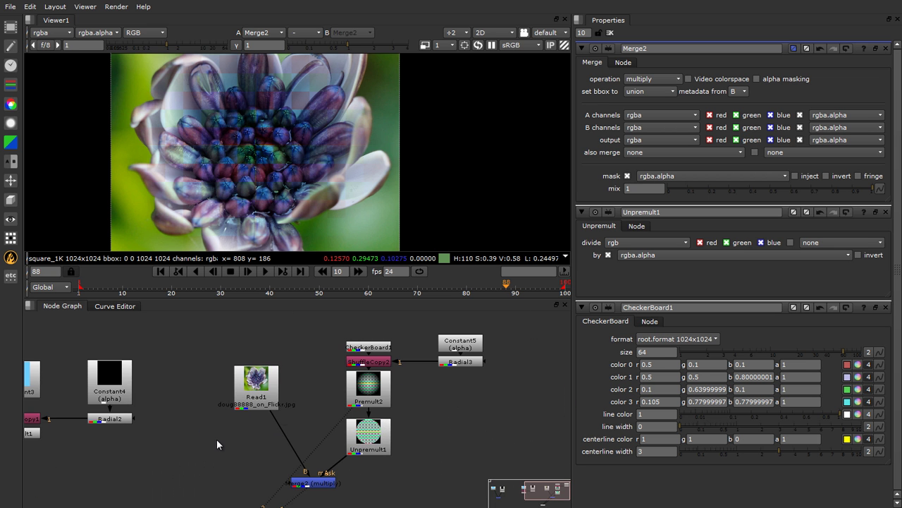
{"action": "scroll", "coordinate": [162, 423], "scroll_direction": "down", "scroll_amount": 3}
{"action": "scroll", "coordinate": [135, 421], "scroll_direction": "up", "scroll_amount": 3}
{"action": "left_click_drag", "start_coordinate": [33, 317], "coordinate": [207, 419]}
{"action": "scroll", "coordinate": [166, 412], "scroll_direction": "down", "scroll_amount": 3}
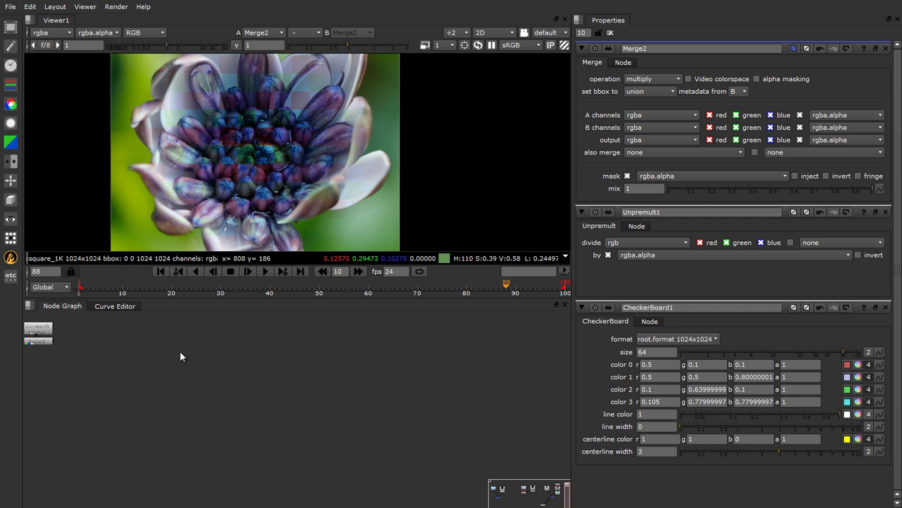
{"action": "key", "text": "f"}
{"action": "left_click", "coordinate": [316, 419]}
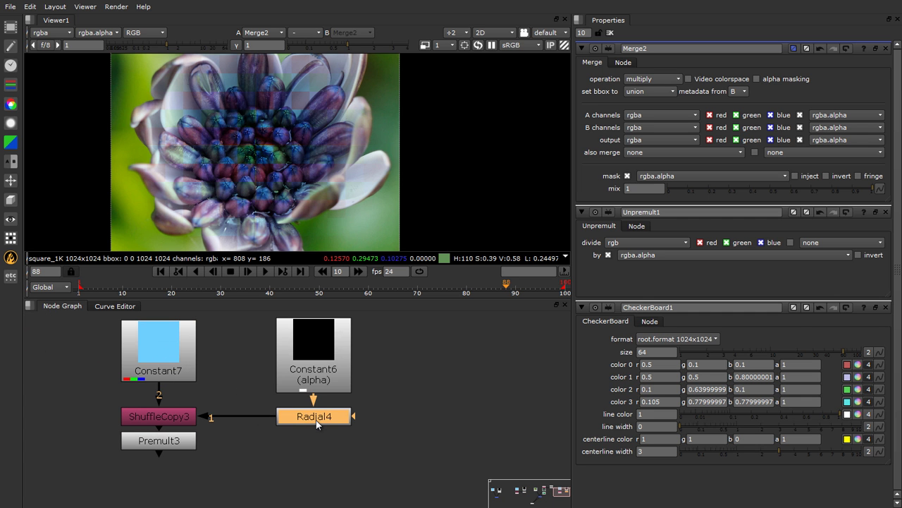
{"action": "key", "text": "Delete"}
Add RotoPaint1 and draw a closed five-point Bezier shape in the viewer
{"action": "key", "text": "p"}
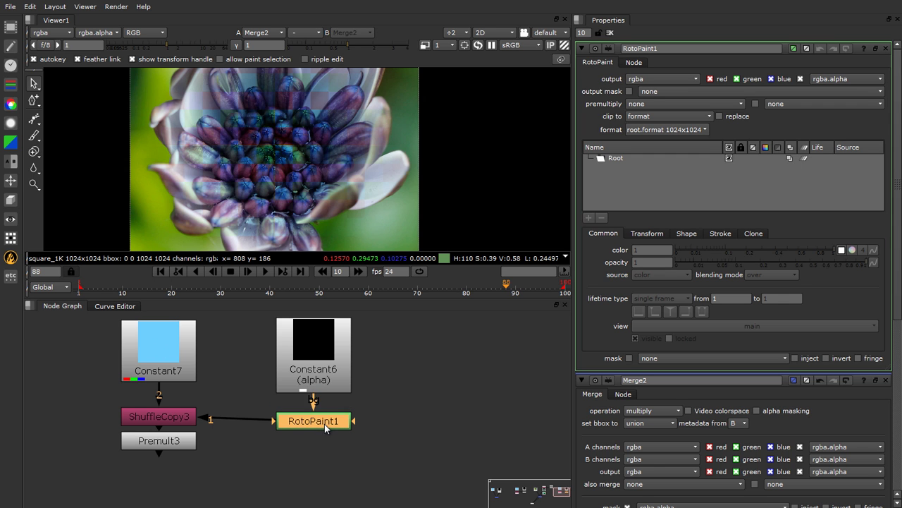
{"action": "key", "text": "1"}
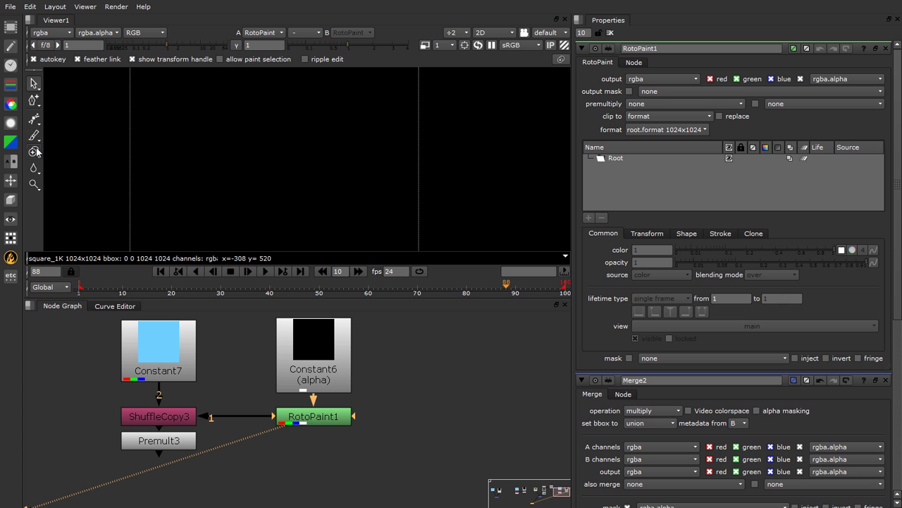
{"action": "right_click", "coordinate": [33, 121]}
{"action": "left_click", "coordinate": [60, 116]}
{"action": "left_click", "coordinate": [235, 125]}
{"action": "left_click", "coordinate": [187, 191]}
{"action": "left_click", "coordinate": [303, 213]}
{"action": "left_click", "coordinate": [359, 146]}
{"action": "left_click", "coordinate": [269, 73]}
{"action": "left_click", "coordinate": [235, 124]}
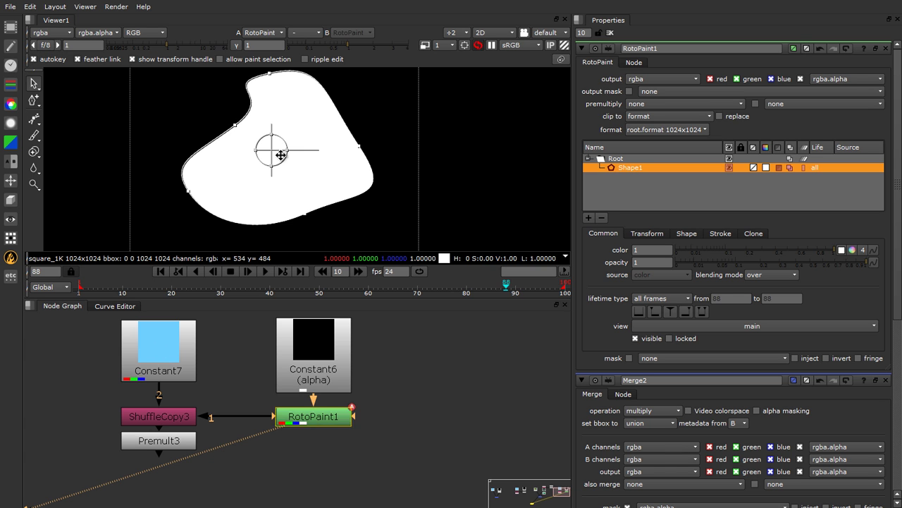
View Premult3's blue blob output and close all property panels
{"action": "left_click", "coordinate": [430, 360]}
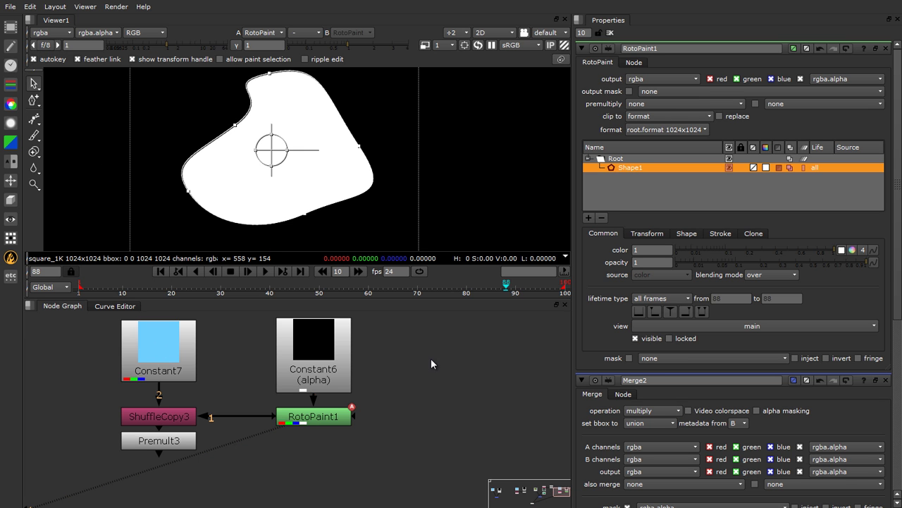
{"action": "left_click", "coordinate": [168, 443]}
{"action": "key", "text": "1"}
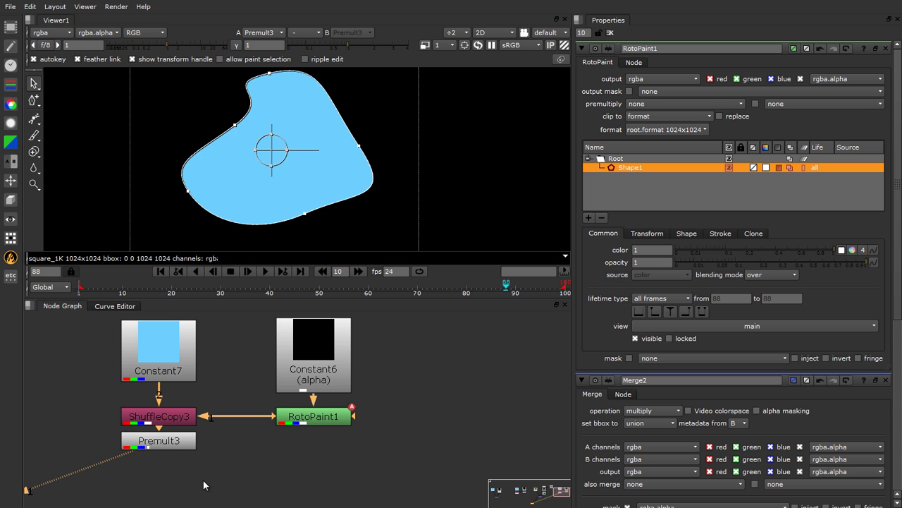
{"action": "left_click", "coordinate": [203, 480]}
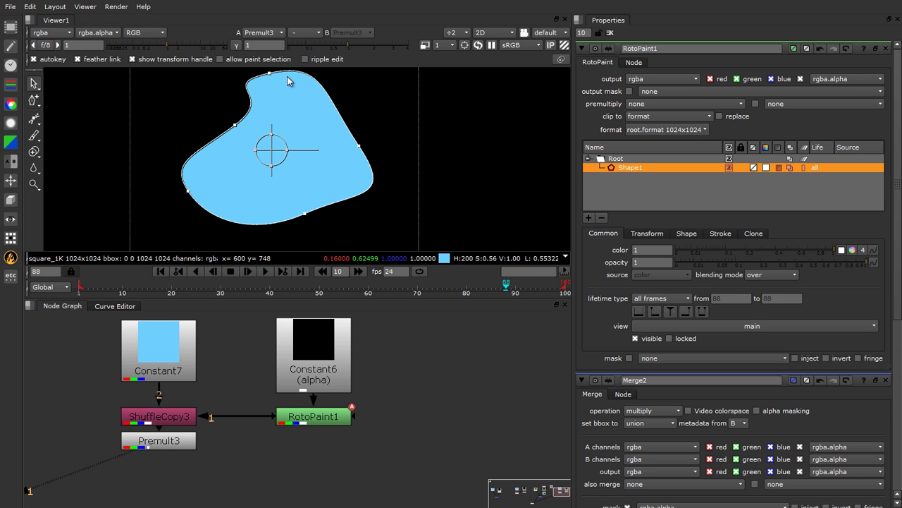
{"action": "left_click", "coordinate": [610, 33]}
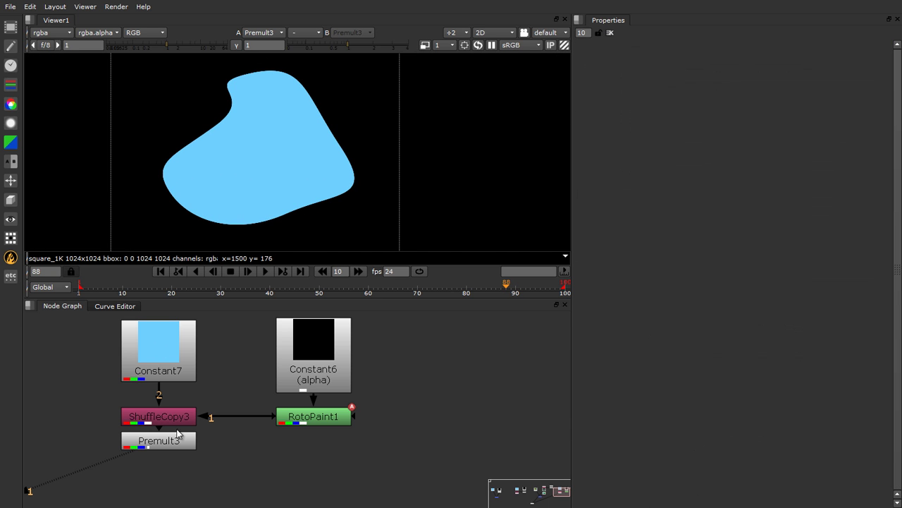
{"action": "scroll", "coordinate": [314, 87], "scroll_direction": "up", "scroll_amount": 5}
{"action": "scroll", "coordinate": [325, 126], "scroll_direction": "up", "scroll_amount": 15}
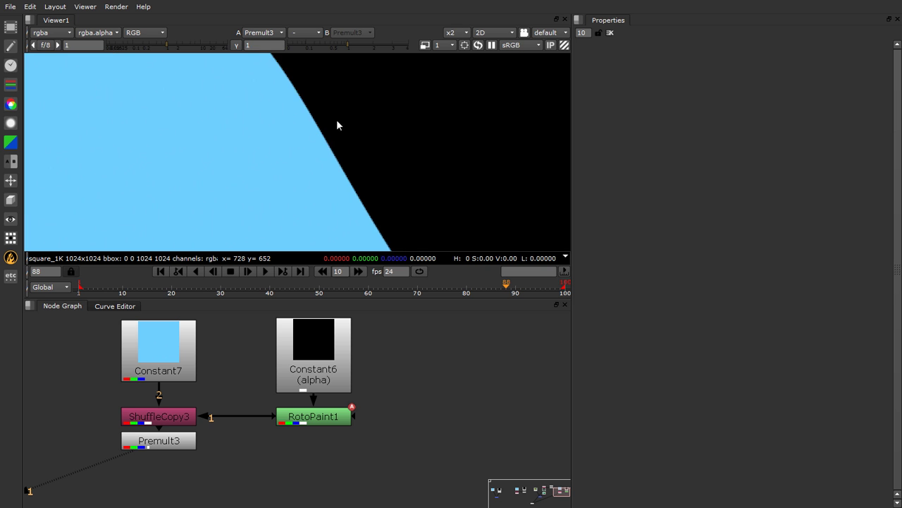
{"action": "scroll", "coordinate": [334, 189], "scroll_direction": "up", "scroll_amount": 2}
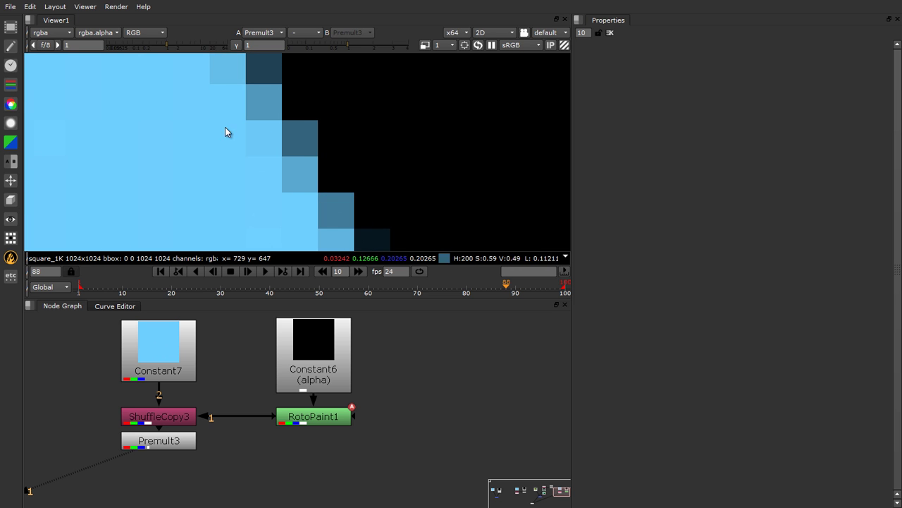
{"action": "scroll", "coordinate": [258, 115], "scroll_direction": "up", "scroll_amount": 2}
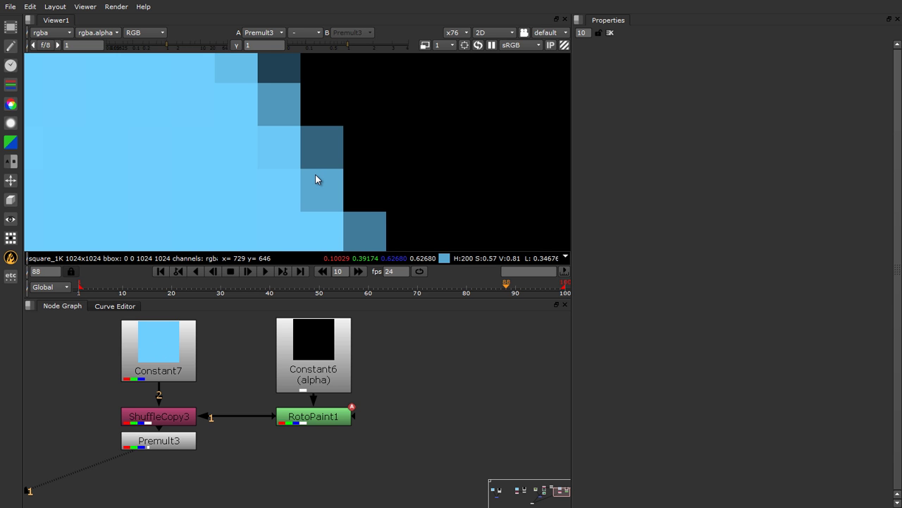
{"action": "key", "text": "a"}
{"action": "scroll", "coordinate": [333, 171], "scroll_direction": "down", "scroll_amount": 3}
{"action": "key", "text": "a"}
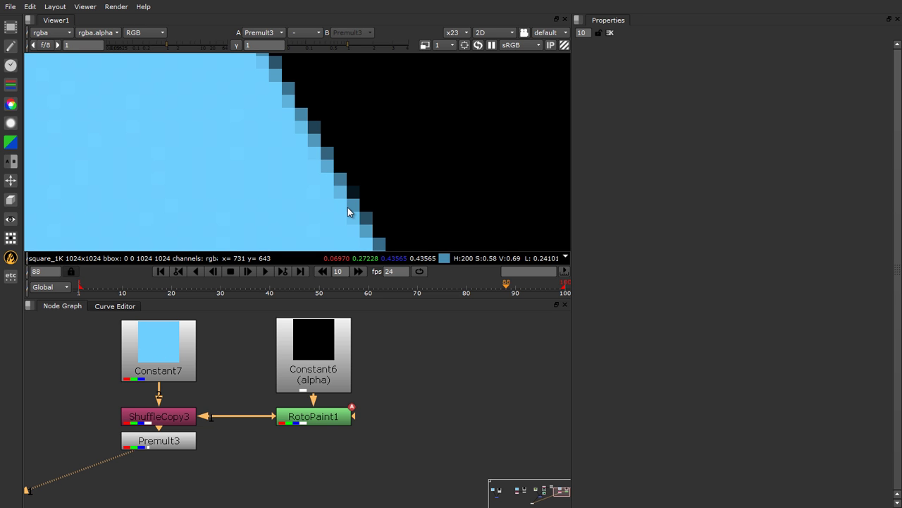
{"action": "left_click", "coordinate": [167, 442]}
{"action": "key", "text": "Tab"}
Create Unpremult2 below Premult3 and nudge it lower
{"action": "key", "text": "Return"}
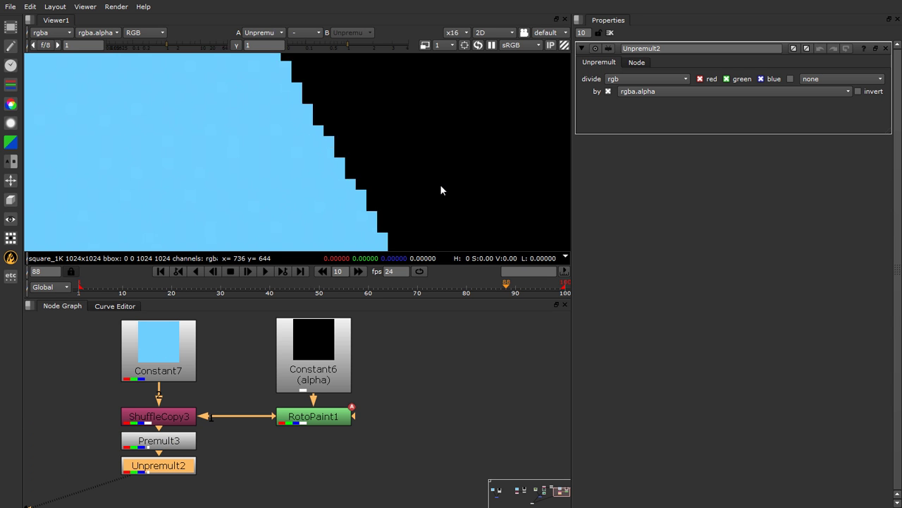
{"action": "scroll", "coordinate": [430, 181], "scroll_direction": "up", "scroll_amount": 1}
{"action": "scroll", "coordinate": [398, 187], "scroll_direction": "up", "scroll_amount": 1}
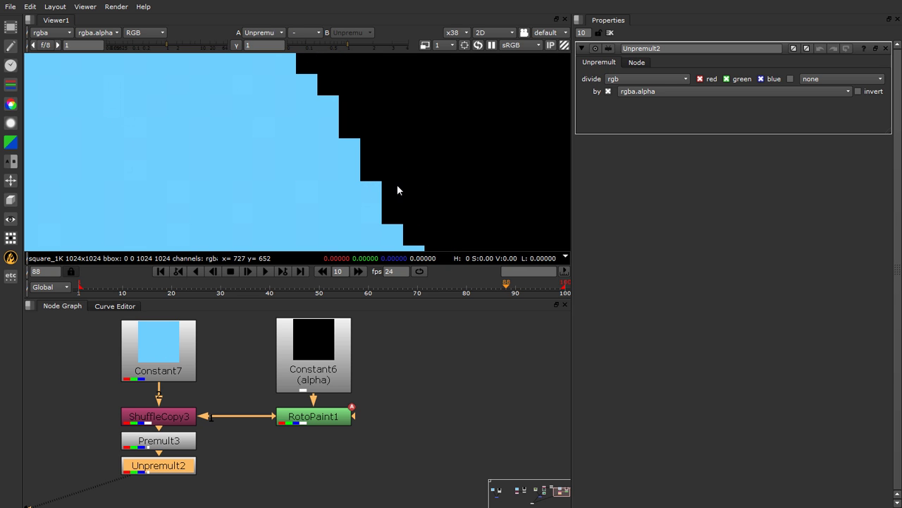
{"action": "left_click_drag", "start_coordinate": [186, 468], "coordinate": [185, 485]}
{"action": "left_click", "coordinate": [237, 480]}
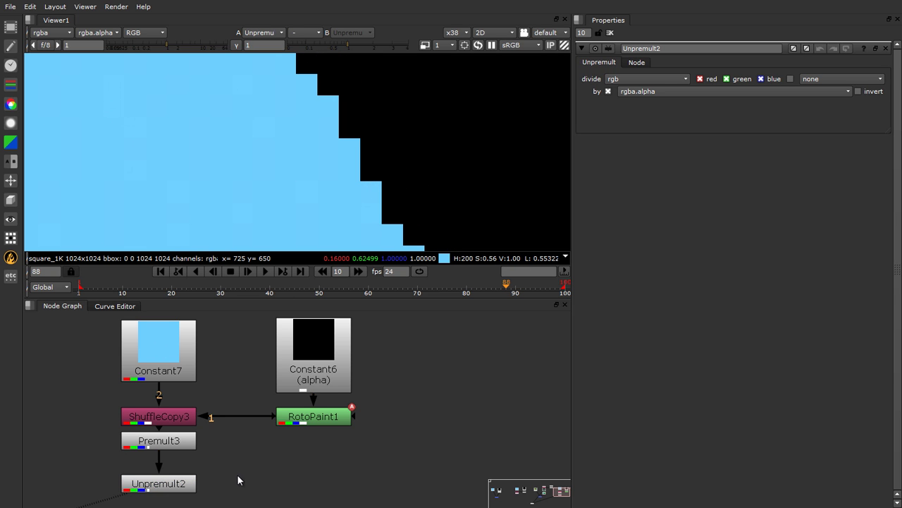
Enable Premult3's postage stamp thumbnail, reposition it, and view its output
{"action": "left_click", "coordinate": [166, 443]}
{"action": "key", "text": "alt+p"}
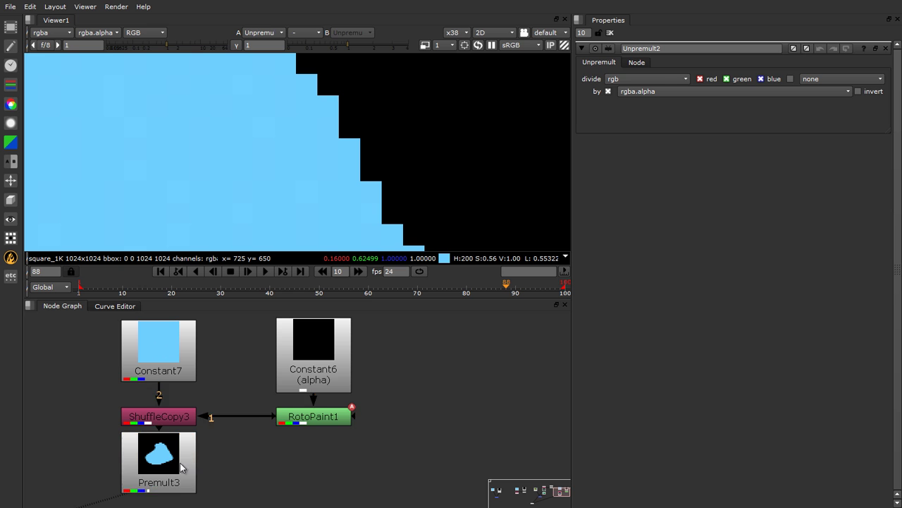
{"action": "scroll", "coordinate": [247, 416], "scroll_direction": "down", "scroll_amount": 2}
{"action": "left_click_drag", "start_coordinate": [232, 429], "coordinate": [198, 452]}
{"action": "left_click_drag", "start_coordinate": [206, 356], "coordinate": [206, 378]}
{"action": "double_click", "coordinate": [206, 381]}
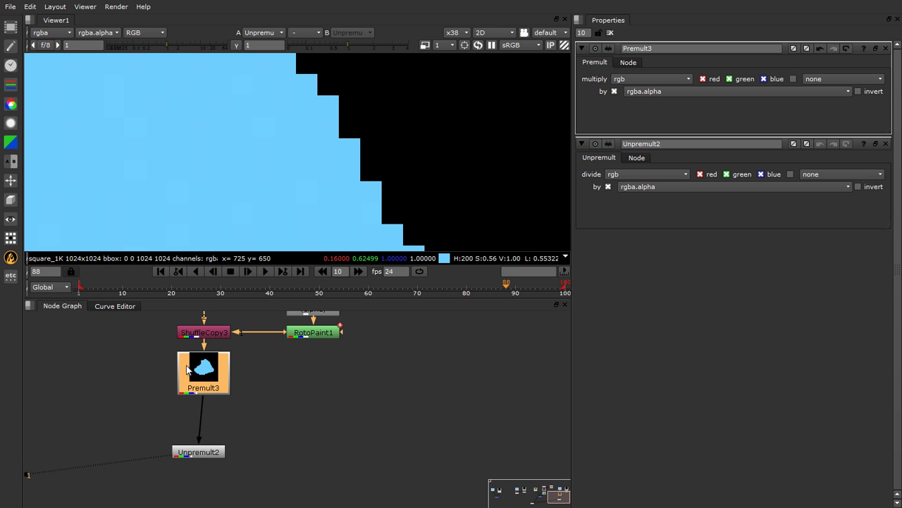
{"action": "key", "text": "1"}
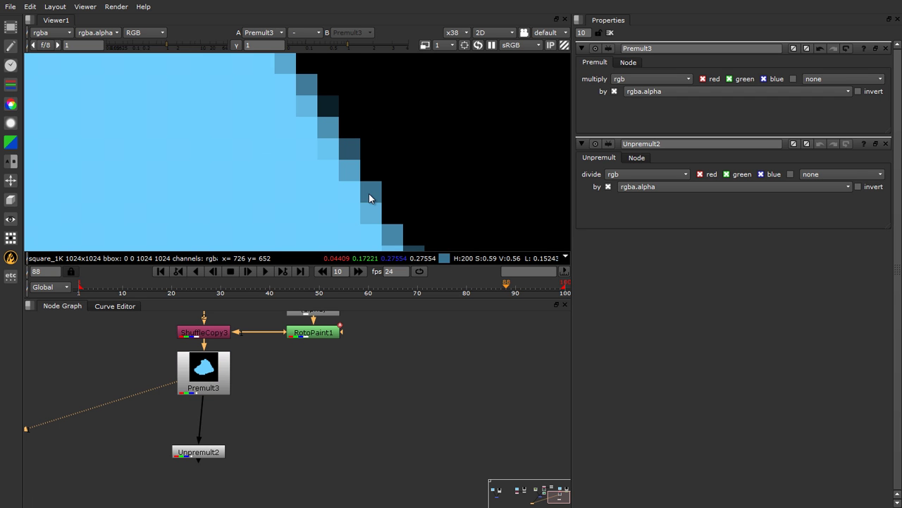
Move Unpremult2 up under Premult3 and open the Merge2 multiply node's properties
{"action": "left_click_drag", "start_coordinate": [201, 454], "coordinate": [206, 423]}
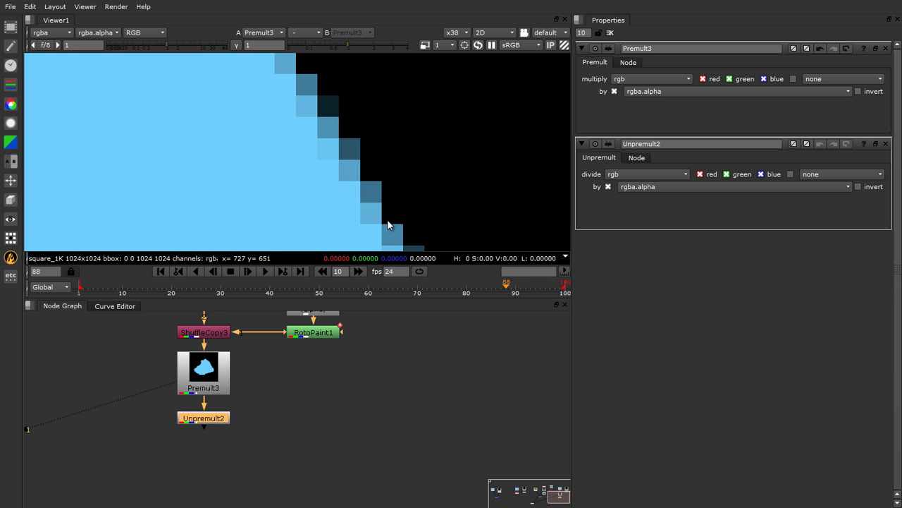
{"action": "left_click", "coordinate": [272, 439]}
{"action": "scroll", "coordinate": [444, 401], "scroll_direction": "down", "scroll_amount": 5}
{"action": "scroll", "coordinate": [253, 414], "scroll_direction": "up", "scroll_amount": 2}
{"action": "middle_click_drag", "start_coordinate": [253, 414], "coordinate": [282, 455]}
{"action": "scroll", "coordinate": [305, 365], "scroll_direction": "up", "scroll_amount": 4}
{"action": "scroll", "coordinate": [303, 364], "scroll_direction": "up", "scroll_amount": 3}
{"action": "double_click", "coordinate": [322, 391]}
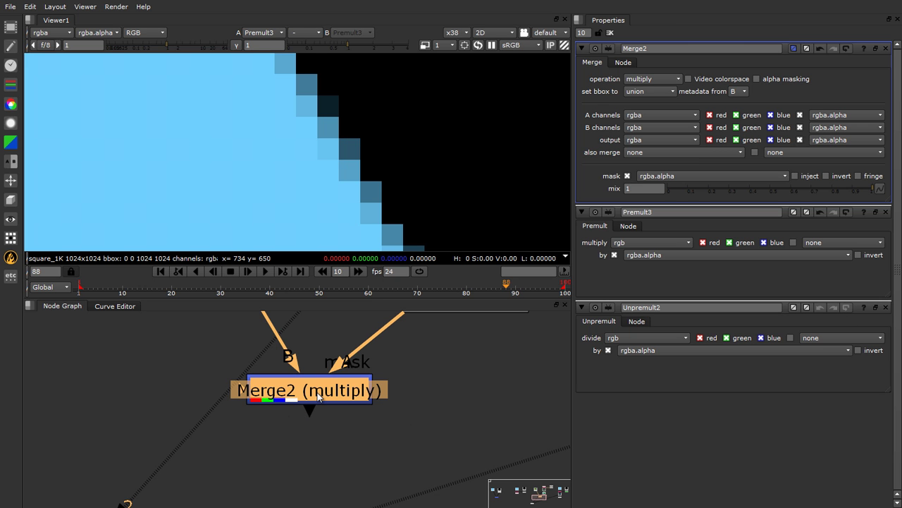
View the Unpremult2 result to compare the blob's edges
{"action": "scroll", "coordinate": [59, 397], "scroll_direction": "down", "scroll_amount": 5}
{"action": "scroll", "coordinate": [240, 352], "scroll_direction": "up", "scroll_amount": 5}
{"action": "left_click", "coordinate": [258, 449]}
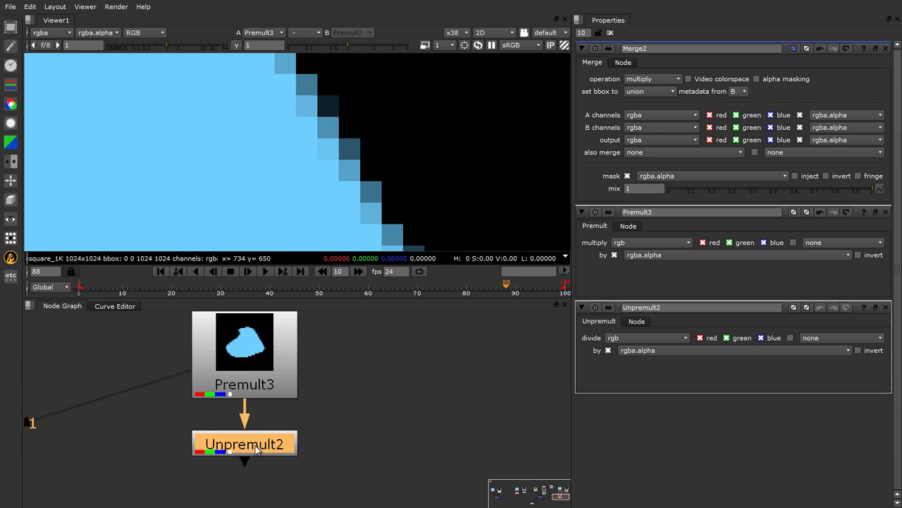
{"action": "scroll", "coordinate": [395, 441], "scroll_direction": "down", "scroll_amount": 5}
{"action": "scroll", "coordinate": [160, 450], "scroll_direction": "up", "scroll_amount": 2}
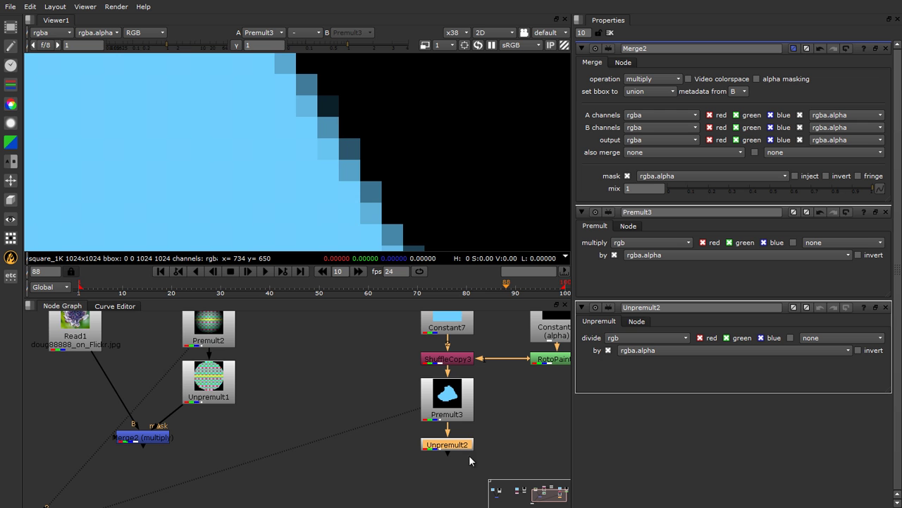
{"action": "key", "text": "1"}
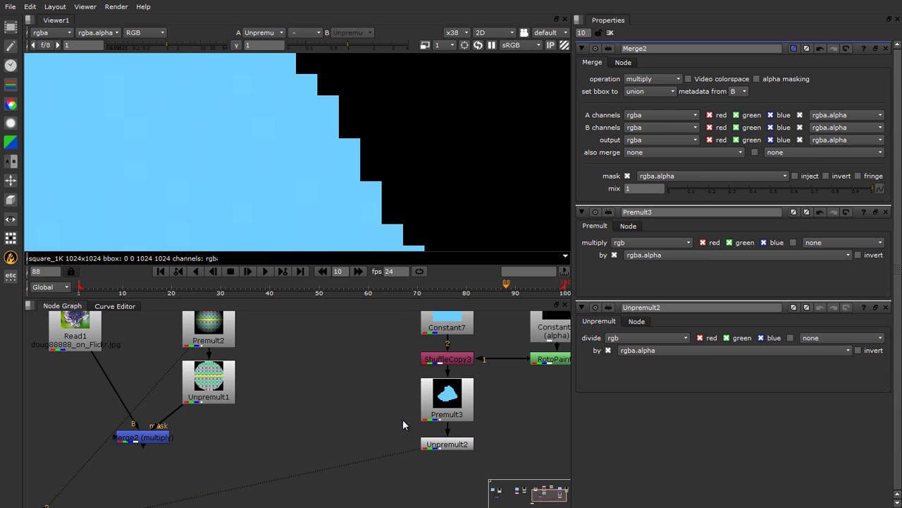
{"action": "scroll", "coordinate": [318, 416], "scroll_direction": "down", "scroll_amount": 4}
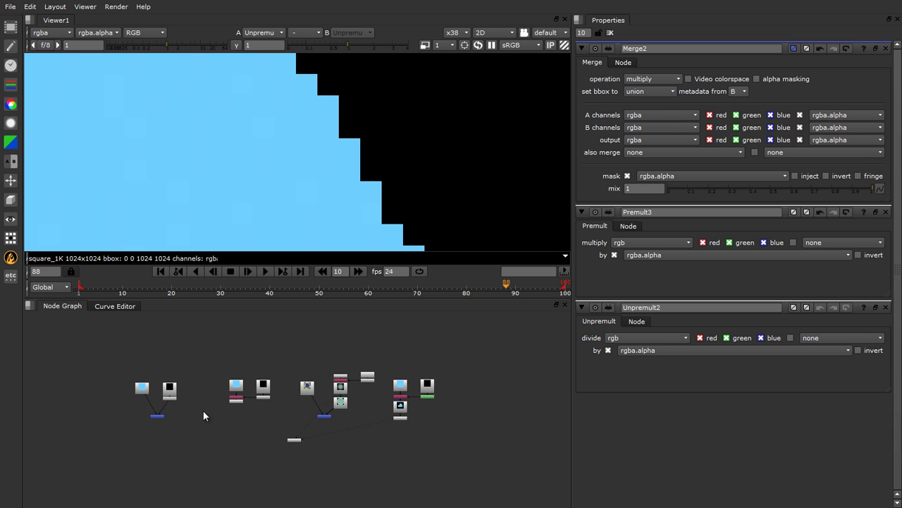
{"action": "scroll", "coordinate": [226, 402], "scroll_direction": "up", "scroll_amount": 8}
{"action": "scroll", "coordinate": [385, 349], "scroll_direction": "up", "scroll_amount": 1}
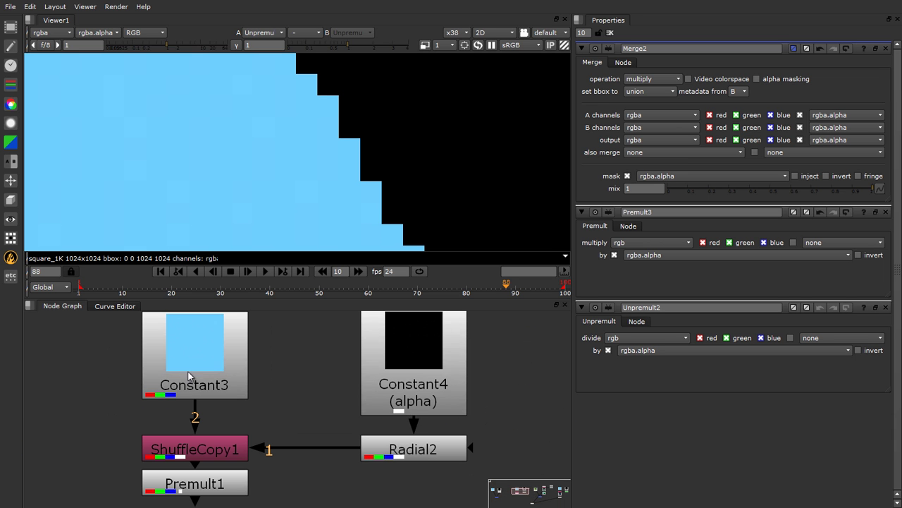
View Constant3's solid blue square fitted to the frame, then the Radial2 gradient
{"action": "left_click", "coordinate": [196, 380]}
{"action": "key", "text": "1"}
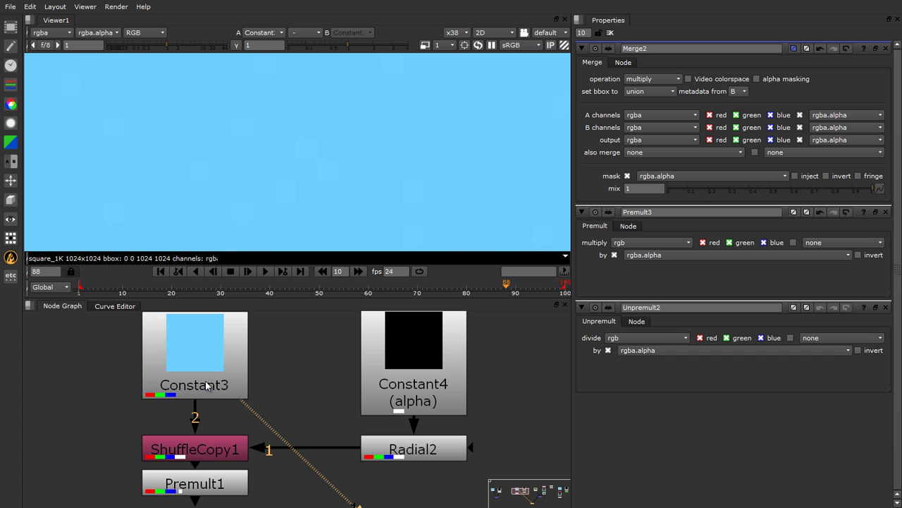
{"action": "key", "text": "f"}
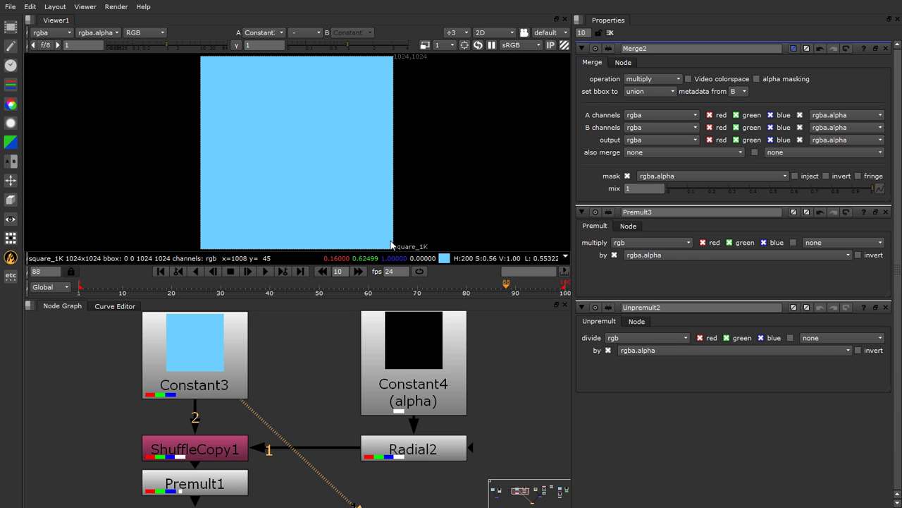
{"action": "left_click", "coordinate": [427, 456]}
{"action": "key", "text": "1"}
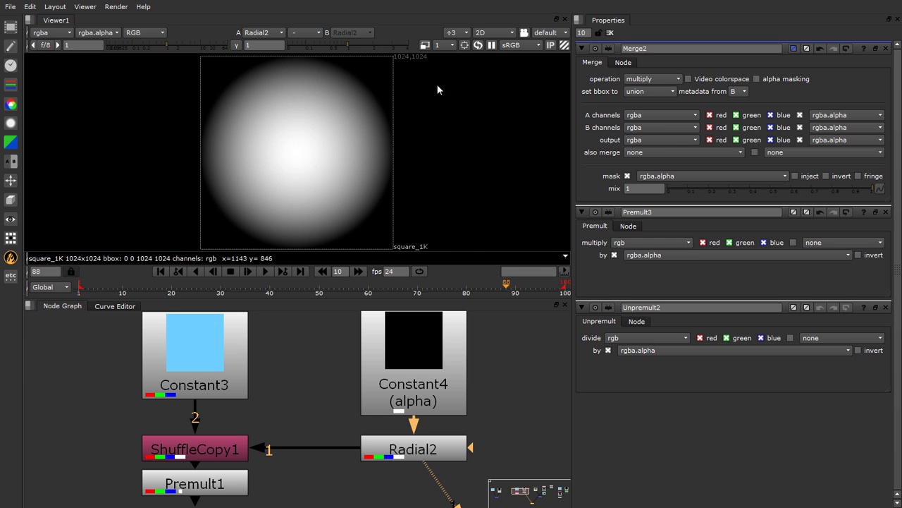
View Premult1's soft premultiplied blue disc, then select Unpremult1
{"action": "left_click", "coordinate": [209, 492]}
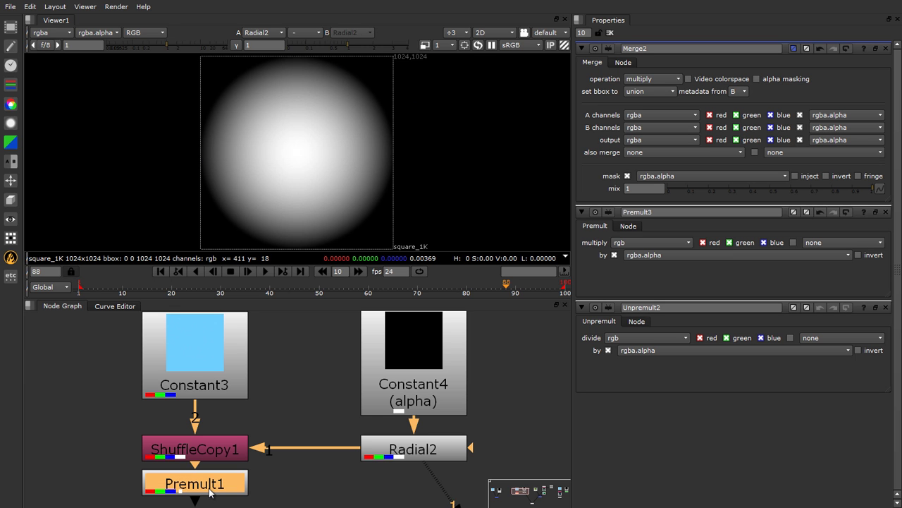
{"action": "key", "text": "1"}
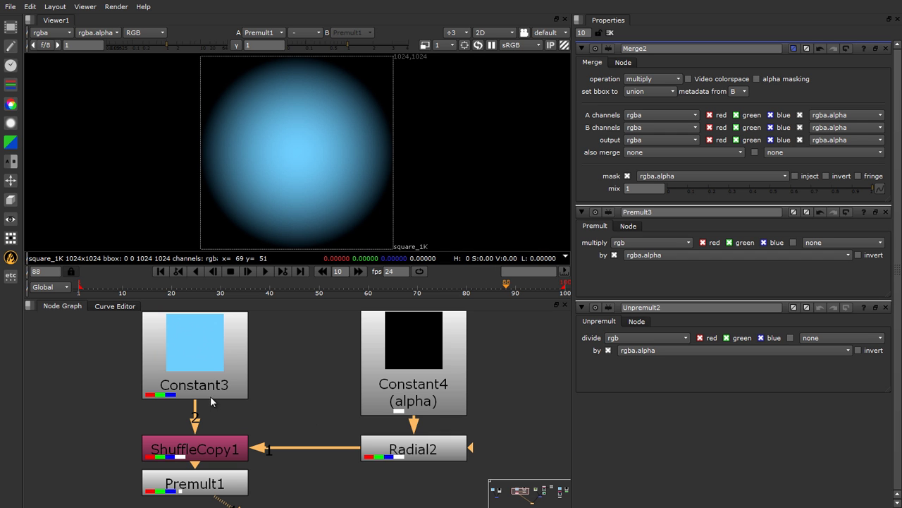
{"action": "scroll", "coordinate": [392, 471], "scroll_direction": "down", "scroll_amount": 5}
{"action": "scroll", "coordinate": [319, 472], "scroll_direction": "up", "scroll_amount": 5}
{"action": "left_click", "coordinate": [332, 455]}
{"action": "scroll", "coordinate": [415, 432], "scroll_direction": "down", "scroll_amount": 1}
{"action": "scroll", "coordinate": [88, 463], "scroll_direction": "down", "scroll_amount": 2}
{"action": "scroll", "coordinate": [145, 434], "scroll_direction": "up", "scroll_amount": 5}
View the Radial1 gradient, then Constant1's solid blue output
{"action": "scroll", "coordinate": [265, 434], "scroll_direction": "down", "scroll_amount": 2}
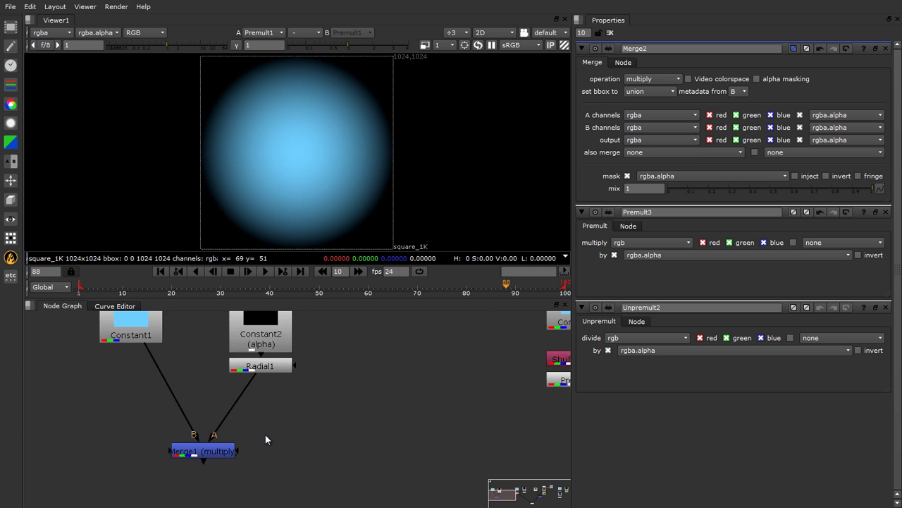
{"action": "scroll", "coordinate": [266, 340], "scroll_direction": "up", "scroll_amount": 2}
{"action": "left_click", "coordinate": [266, 340]}
{"action": "key", "text": "1"}
{"action": "scroll", "coordinate": [270, 485], "scroll_direction": "down", "scroll_amount": 2}
{"action": "left_click", "coordinate": [182, 388]}
{"action": "key", "text": "1"}
{"action": "left_click", "coordinate": [193, 411]}
View Merge1's multiplied blue disc, then return to Constant1 for comparison
{"action": "left_click", "coordinate": [236, 475]}
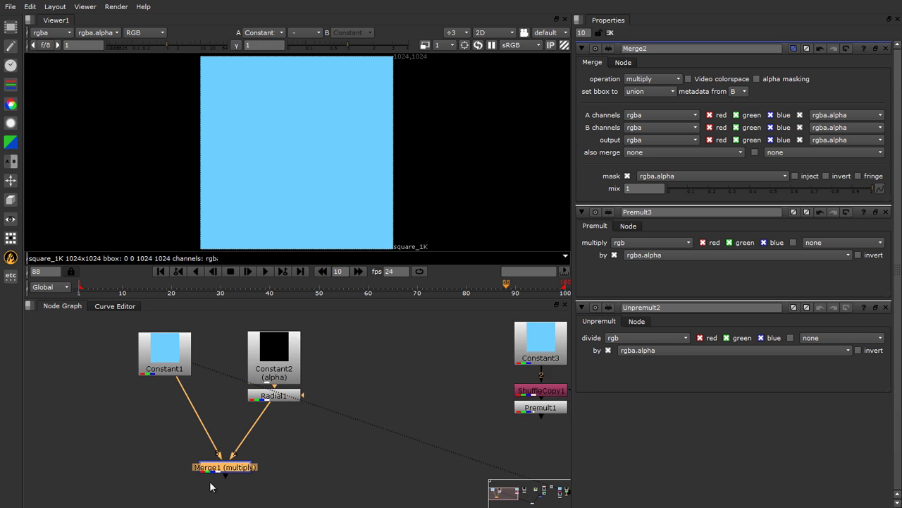
{"action": "scroll", "coordinate": [244, 449], "scroll_direction": "up", "scroll_amount": 3}
{"action": "key", "text": "1"}
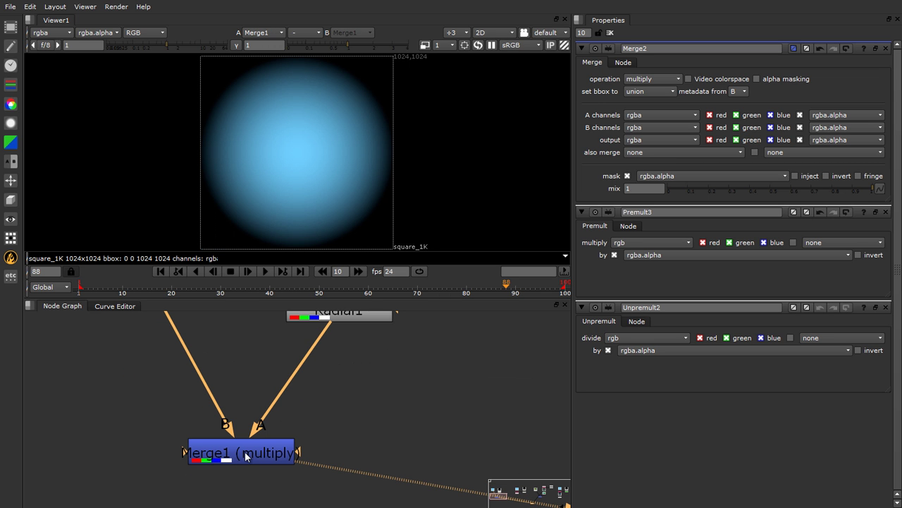
{"action": "scroll", "coordinate": [317, 155], "scroll_direction": "up", "scroll_amount": 1}
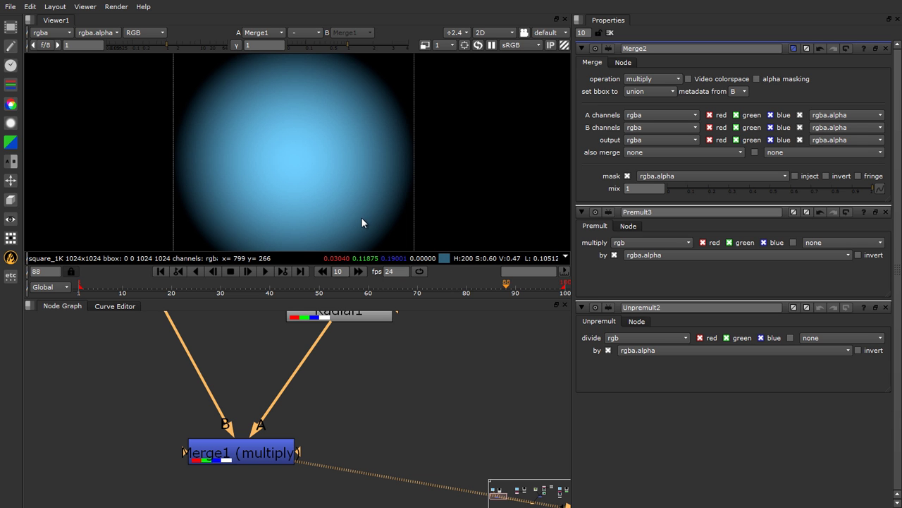
{"action": "scroll", "coordinate": [352, 477], "scroll_direction": "down", "scroll_amount": 3}
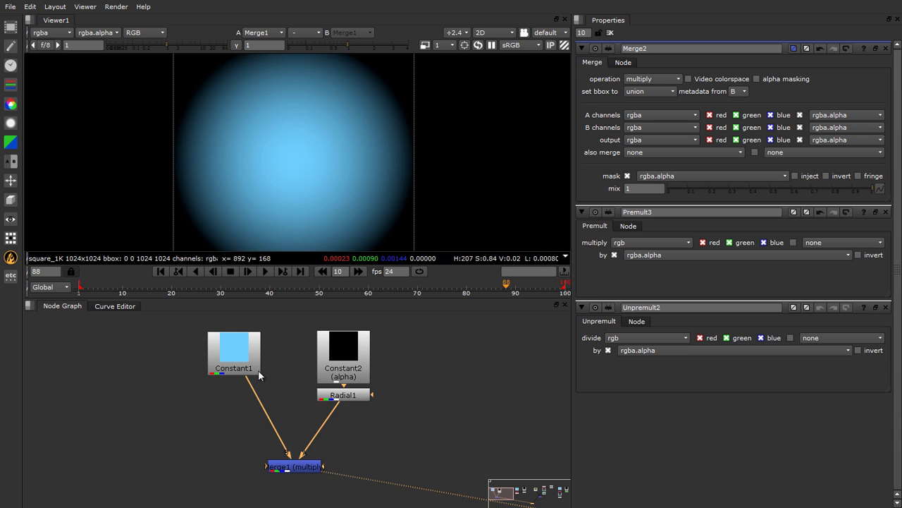
{"action": "scroll", "coordinate": [244, 357], "scroll_direction": "up", "scroll_amount": 2}
{"action": "left_click", "coordinate": [244, 357]}
{"action": "key", "text": "1"}
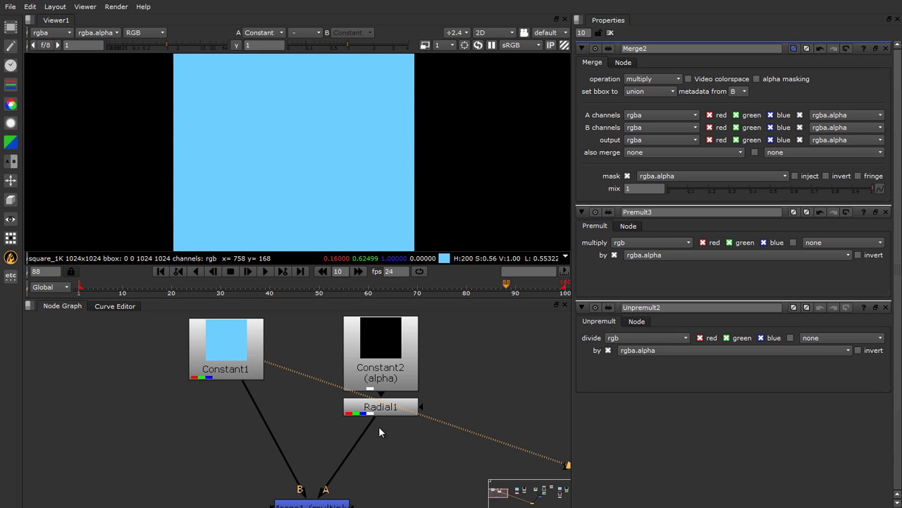
View the Premult3 node to show the premultiplied roto blob and its edge
{"action": "scroll", "coordinate": [135, 399], "scroll_direction": "down", "scroll_amount": 3}
{"action": "scroll", "coordinate": [318, 419], "scroll_direction": "up", "scroll_amount": 3}
{"action": "scroll", "coordinate": [394, 425], "scroll_direction": "down", "scroll_amount": 3}
{"action": "scroll", "coordinate": [529, 428], "scroll_direction": "up", "scroll_amount": 3}
{"action": "scroll", "coordinate": [353, 409], "scroll_direction": "down", "scroll_amount": 2}
{"action": "scroll", "coordinate": [369, 400], "scroll_direction": "up", "scroll_amount": 2}
{"action": "scroll", "coordinate": [370, 404], "scroll_direction": "up", "scroll_amount": 2}
{"action": "left_click", "coordinate": [197, 381]}
{"action": "key", "text": "1"}
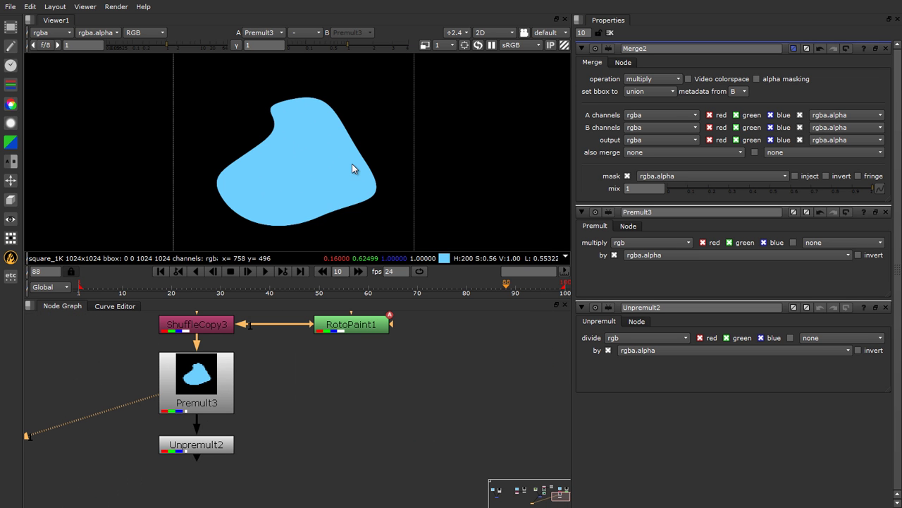
View Unpremult2 and zoom into the unpremultiplied blob edge for comparison
{"action": "scroll", "coordinate": [359, 151], "scroll_direction": "up", "scroll_amount": 5}
{"action": "scroll", "coordinate": [318, 176], "scroll_direction": "up", "scroll_amount": 10}
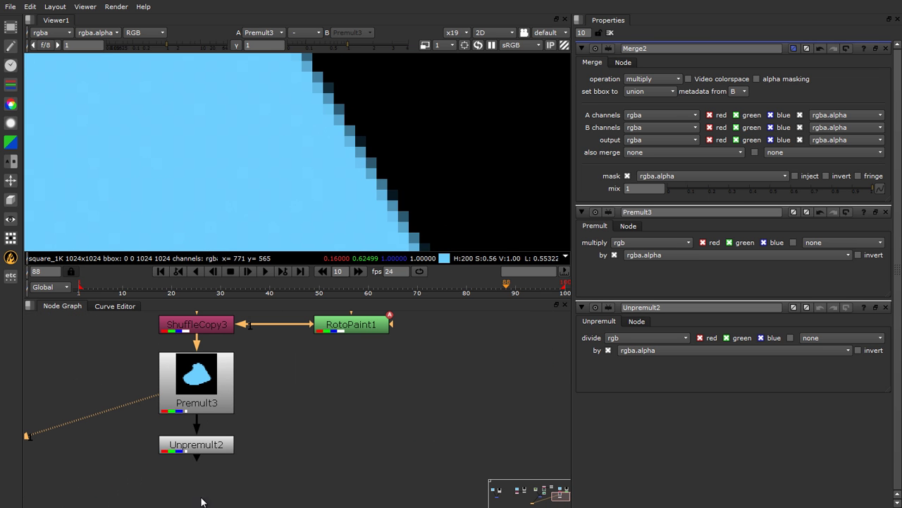
{"action": "left_click", "coordinate": [207, 444]}
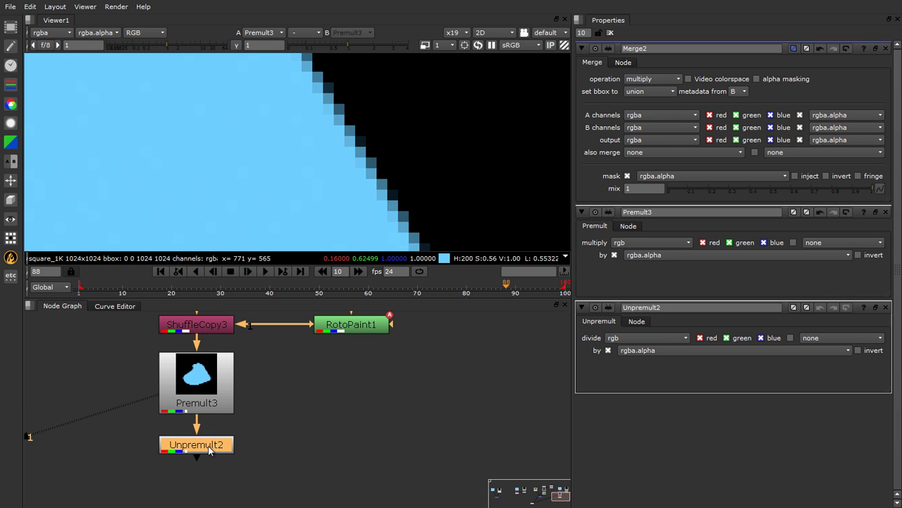
{"action": "key", "text": "1"}
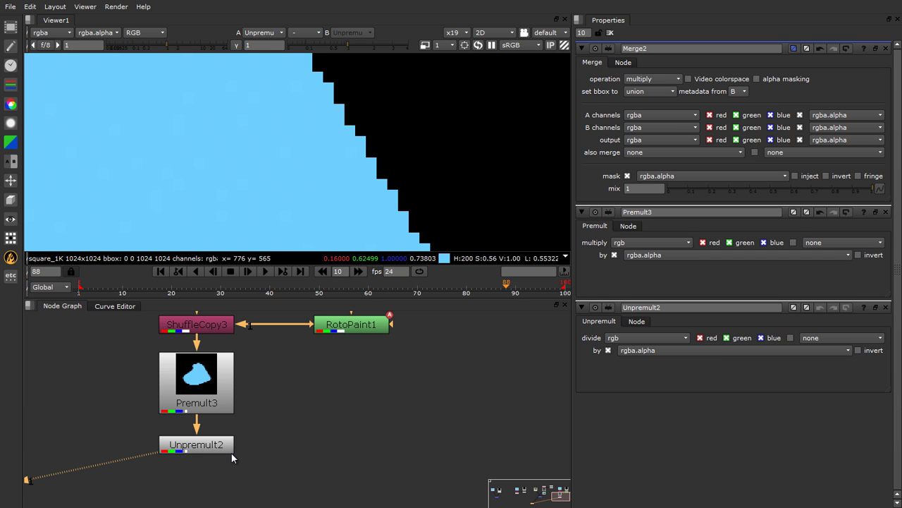
{"action": "scroll", "coordinate": [386, 432], "scroll_direction": "up", "scroll_amount": 5}
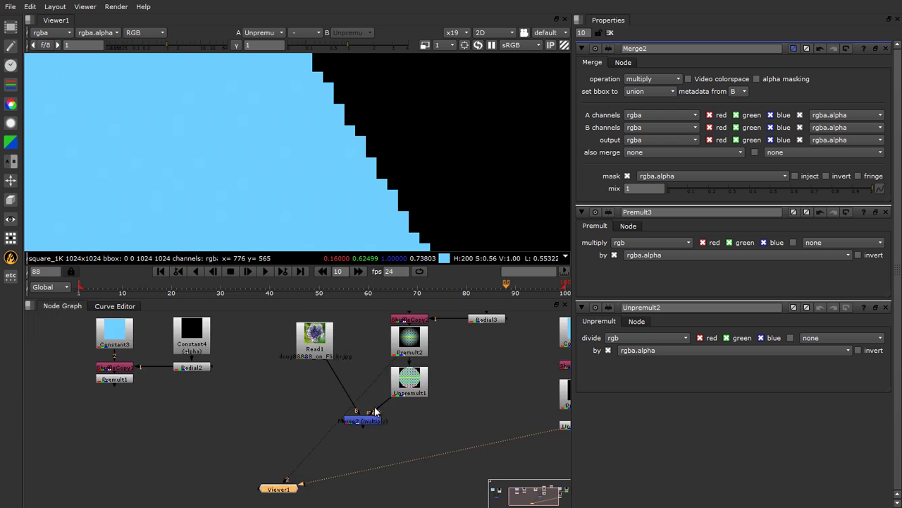
{"action": "scroll", "coordinate": [387, 432], "scroll_direction": "down", "scroll_amount": 4}
View Merge2's checkerboard-over-flower multiply composite and zoom out to the whole node tree
{"action": "left_click", "coordinate": [356, 441]}
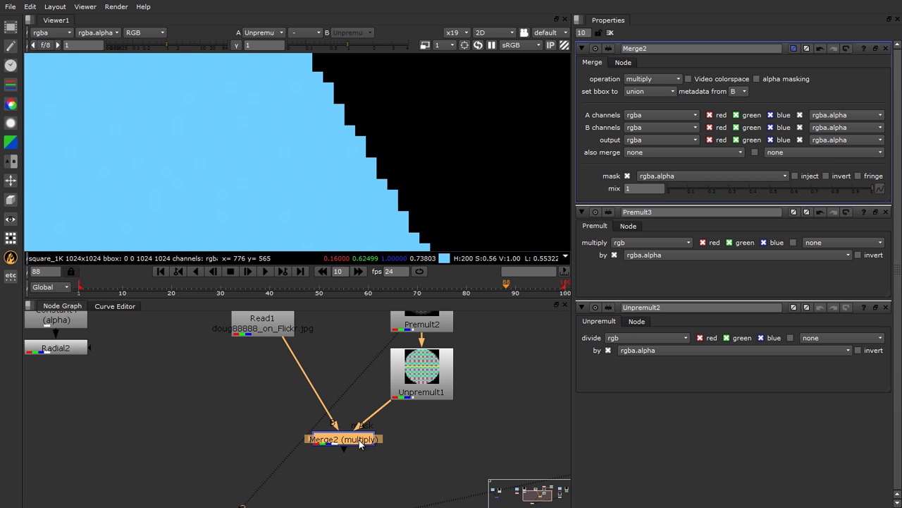
{"action": "key", "text": "1"}
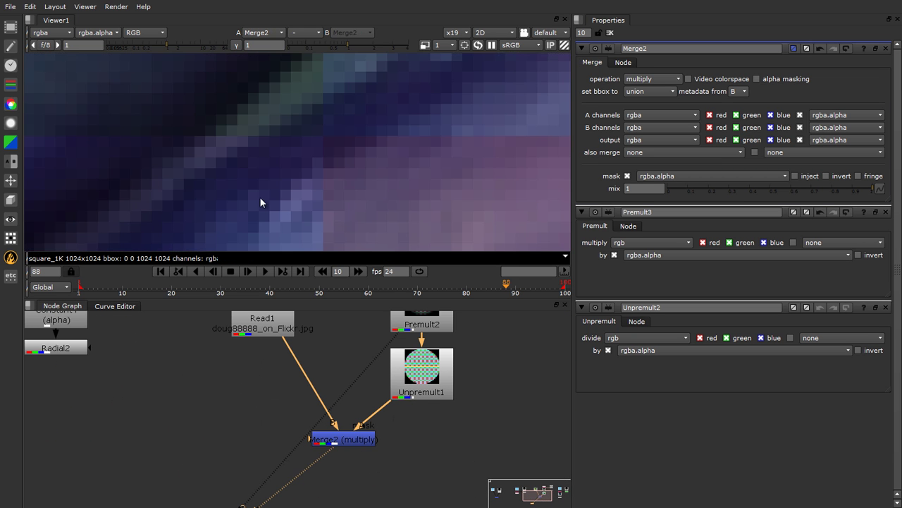
{"action": "scroll", "coordinate": [259, 197], "scroll_direction": "down", "scroll_amount": 10}
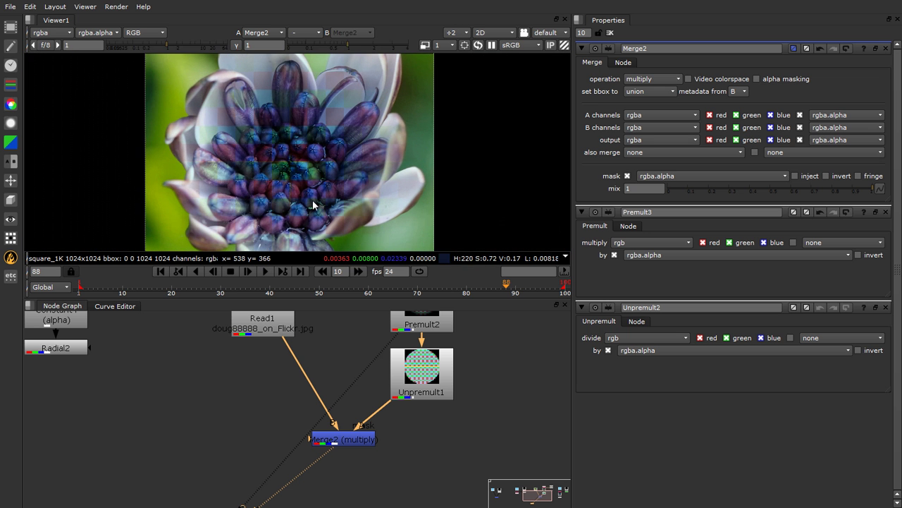
{"action": "scroll", "coordinate": [313, 205], "scroll_direction": "down", "scroll_amount": 2}
{"action": "scroll", "coordinate": [242, 437], "scroll_direction": "down", "scroll_amount": 4}
{"action": "scroll", "coordinate": [172, 446], "scroll_direction": "up", "scroll_amount": 3}
{"action": "scroll", "coordinate": [172, 448], "scroll_direction": "down", "scroll_amount": 1}
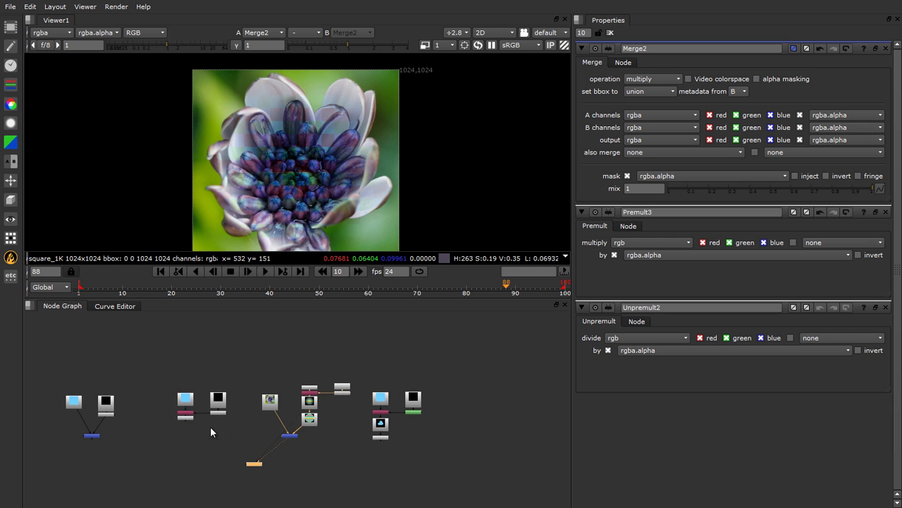
{"action": "scroll", "coordinate": [211, 426], "scroll_direction": "up", "scroll_amount": 2}
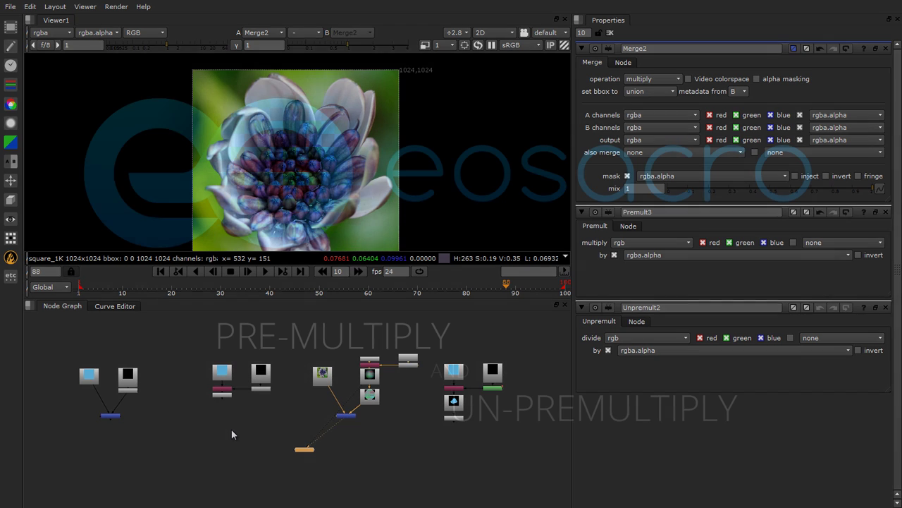